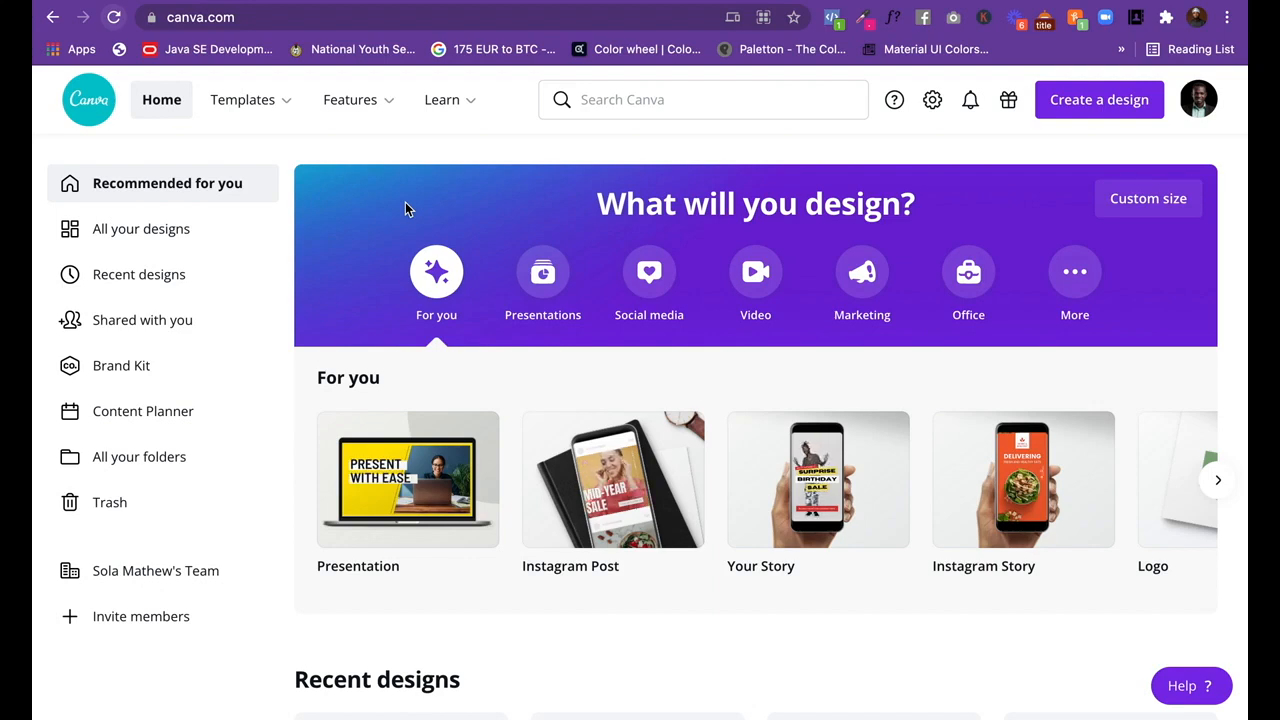
Look through the existing Happy Birthday design and the ten-page sales formula carousel.
mouse_move(352, 102)
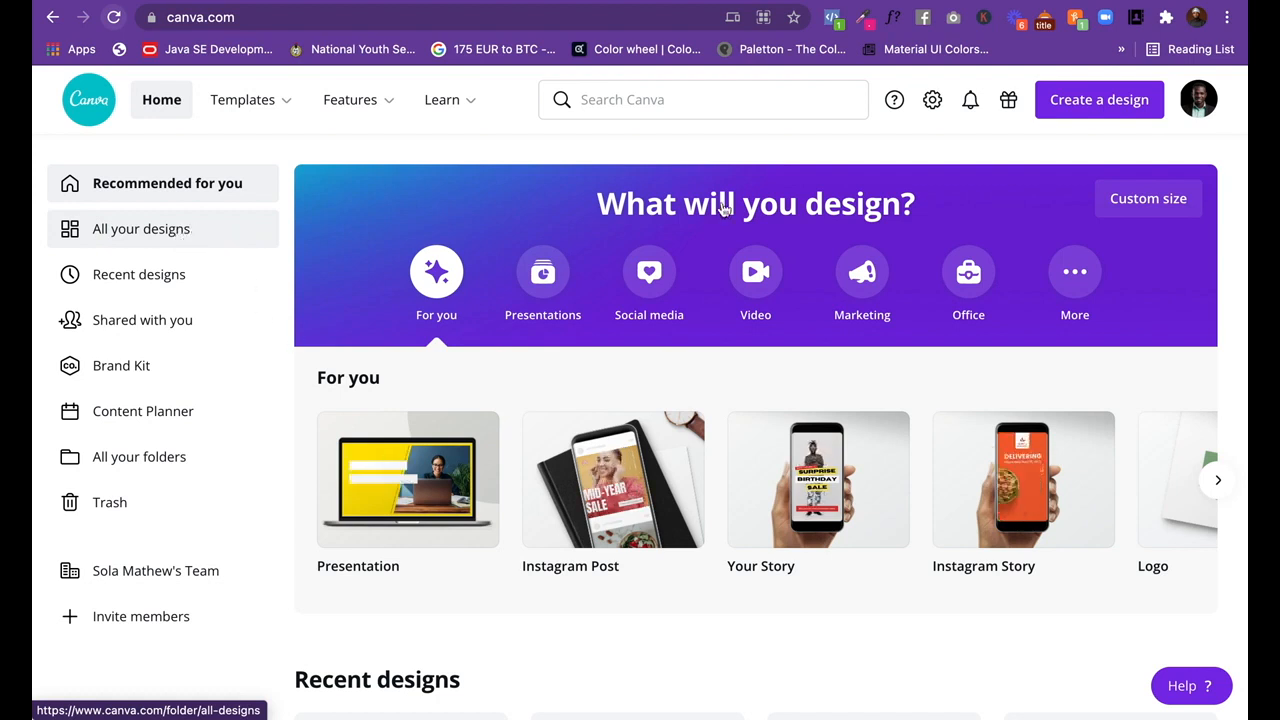
click(980, 4)
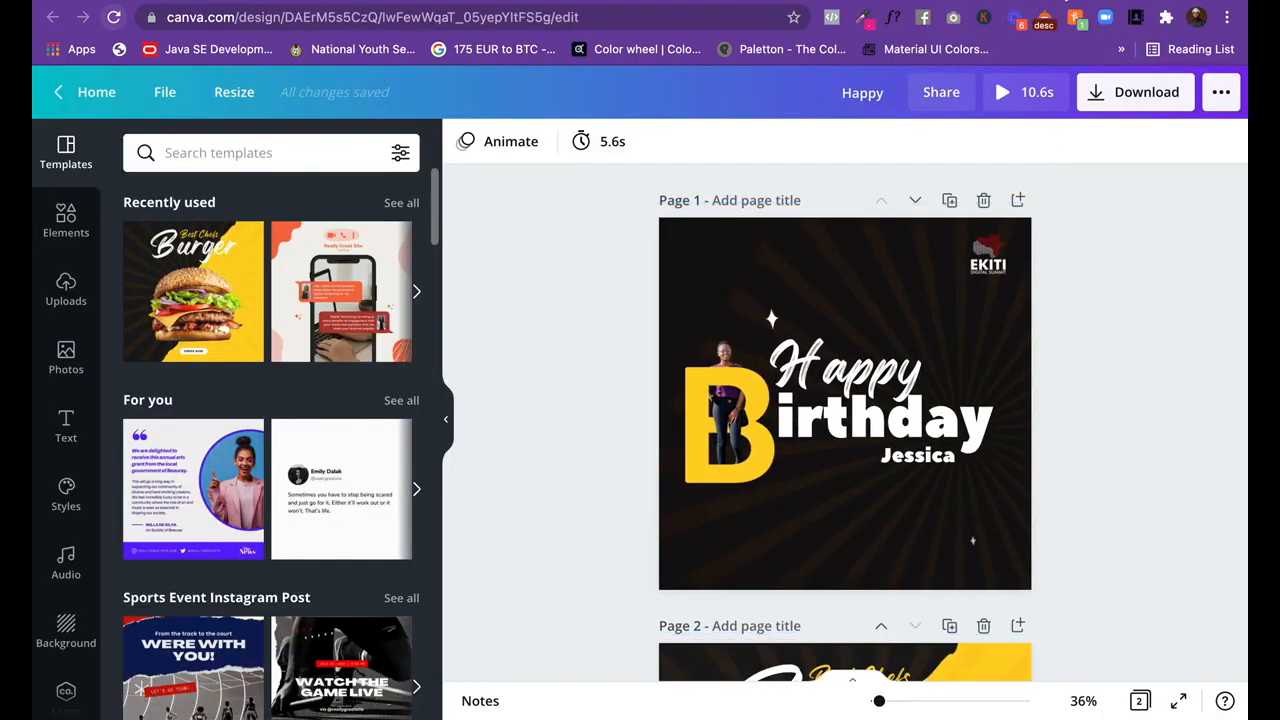
click(1063, 2)
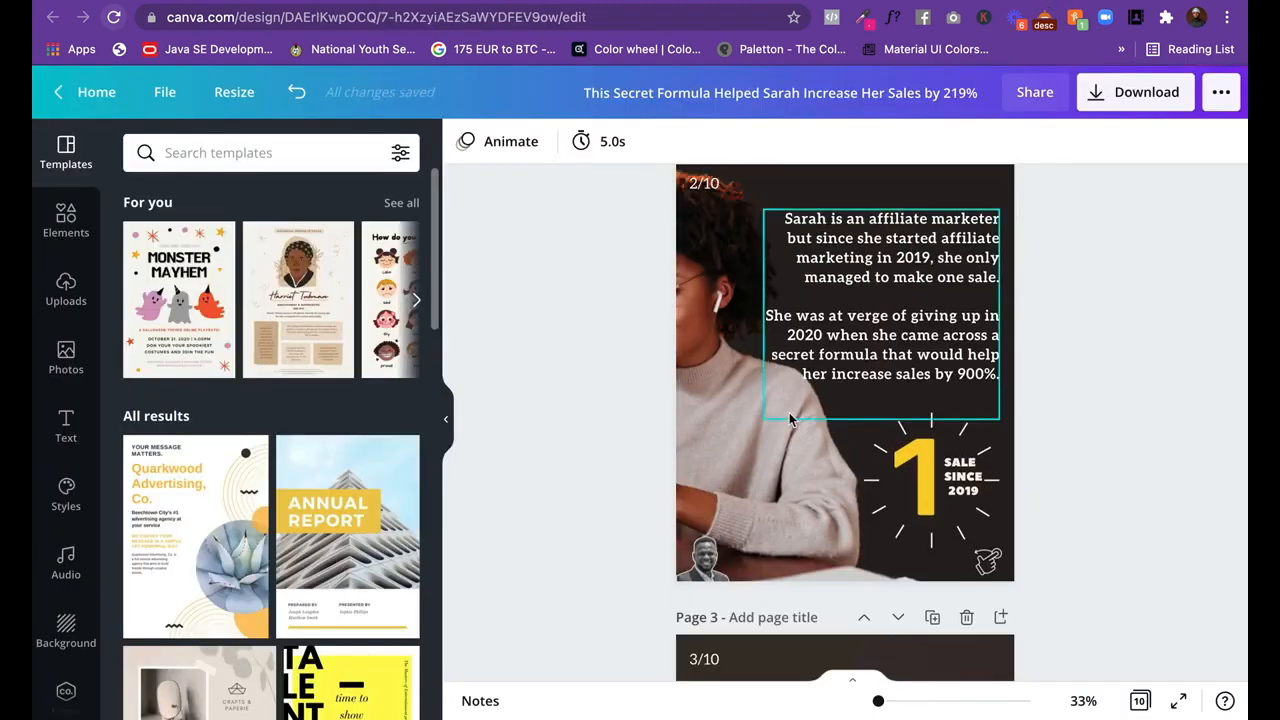
scroll(789, 420, down, 3)
scroll(789, 420, up, 8)
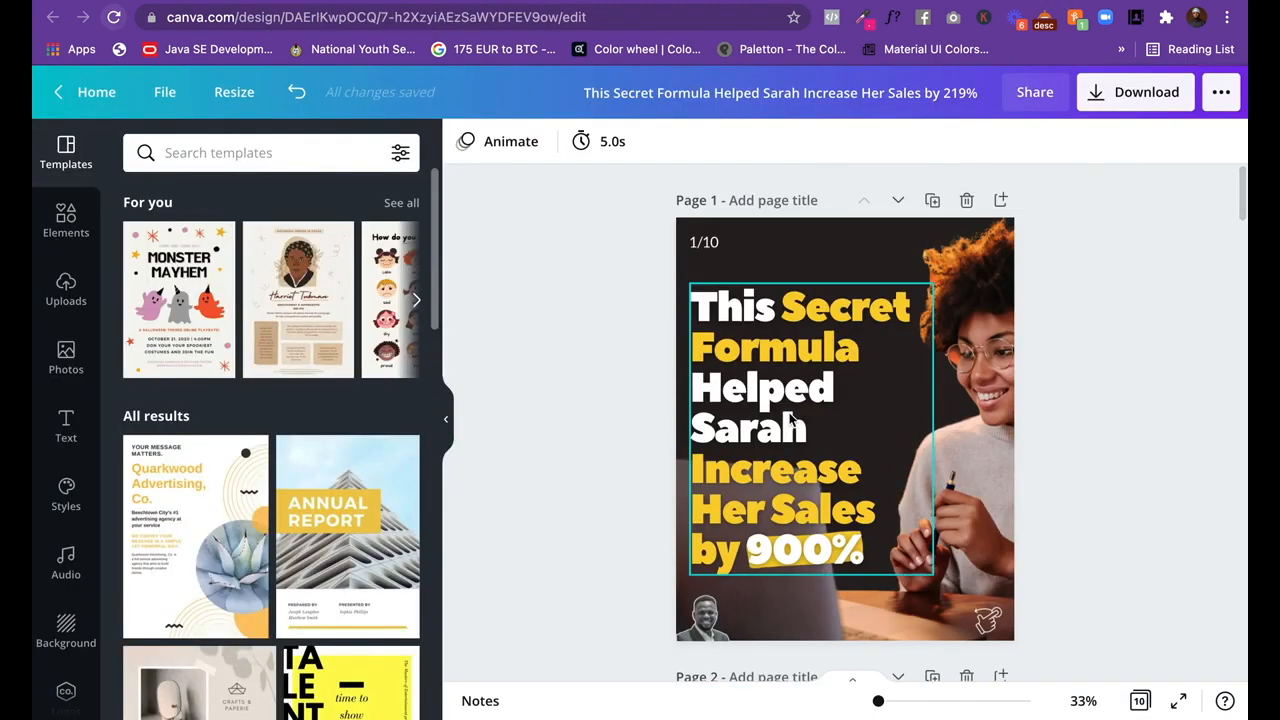
scroll(1007, 310, down, 2)
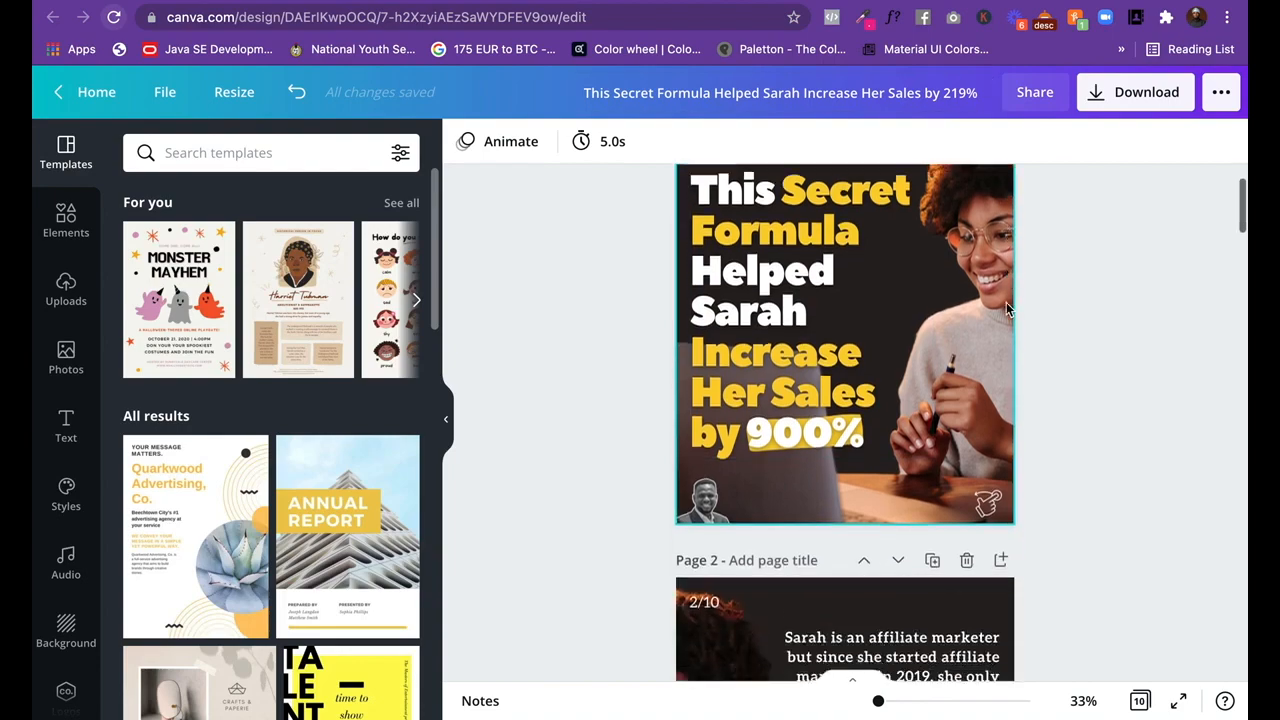
scroll(1007, 310, down, 20)
scroll(1005, 306, down, 18)
scroll(1090, 302, up, 20)
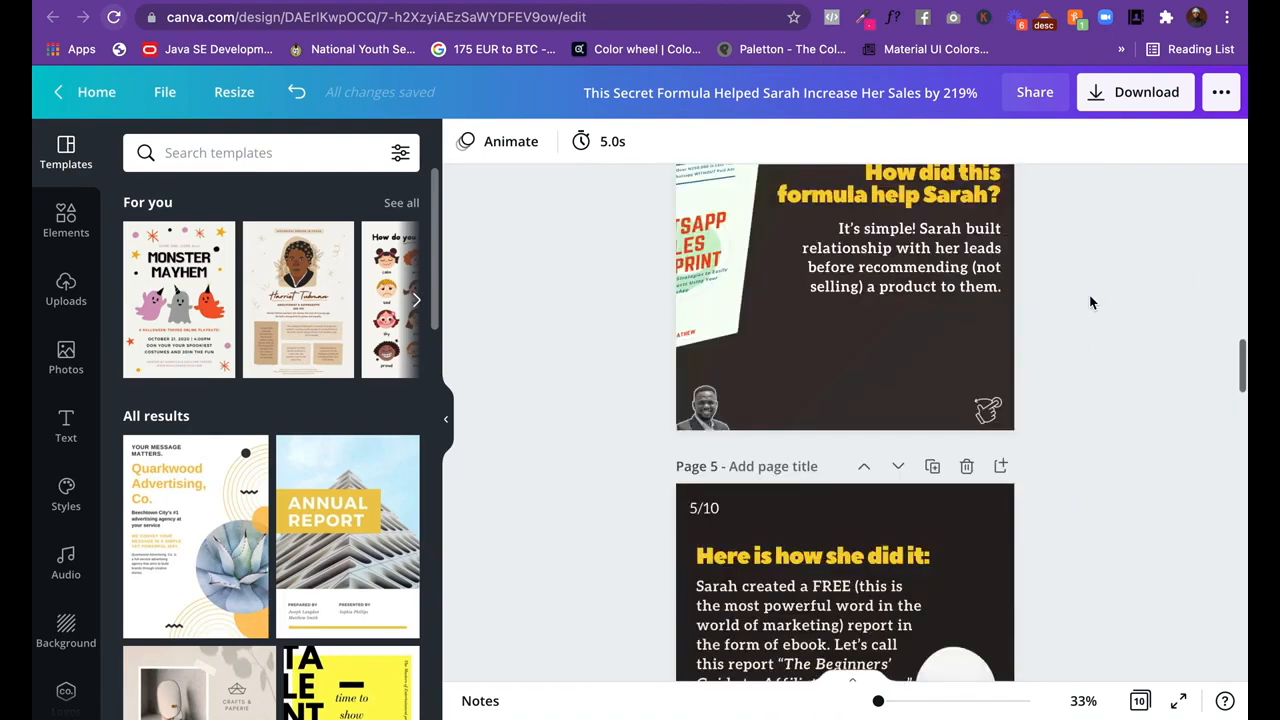
scroll(1090, 302, up, 20)
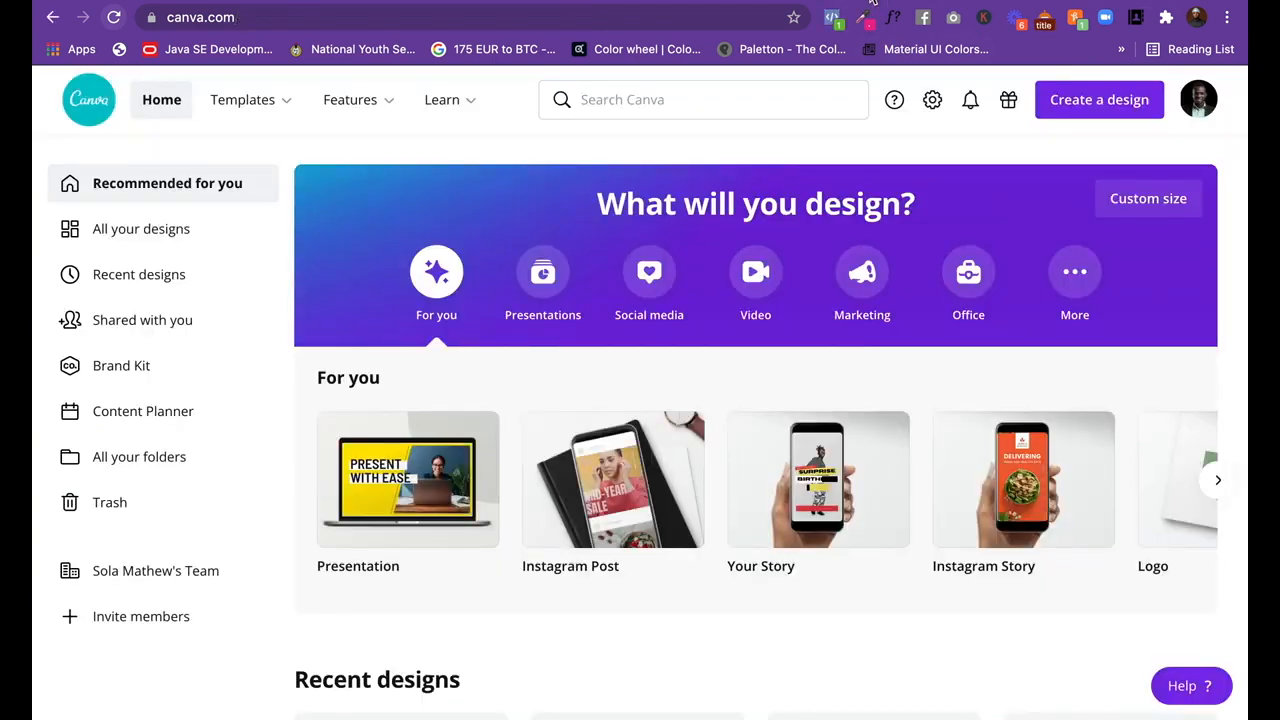
Search Canva for "business card" and narrow the suggestions to template types.
click(675, 98)
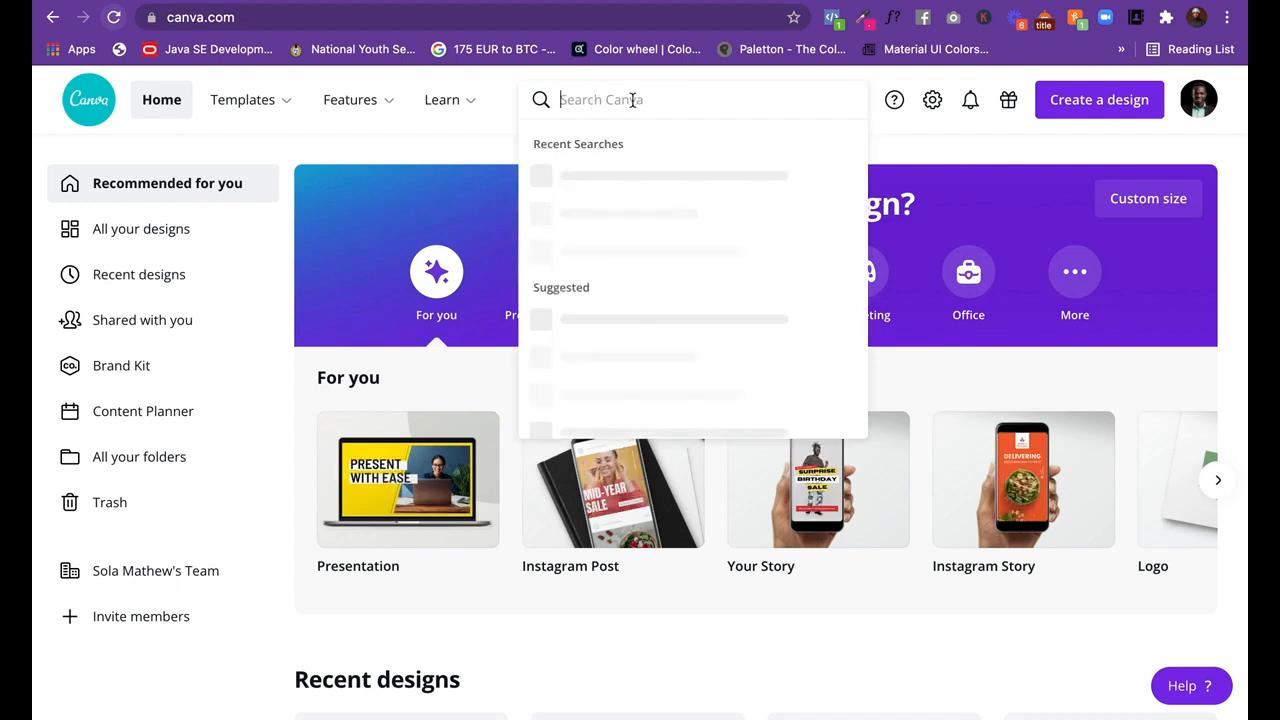
text(business card)
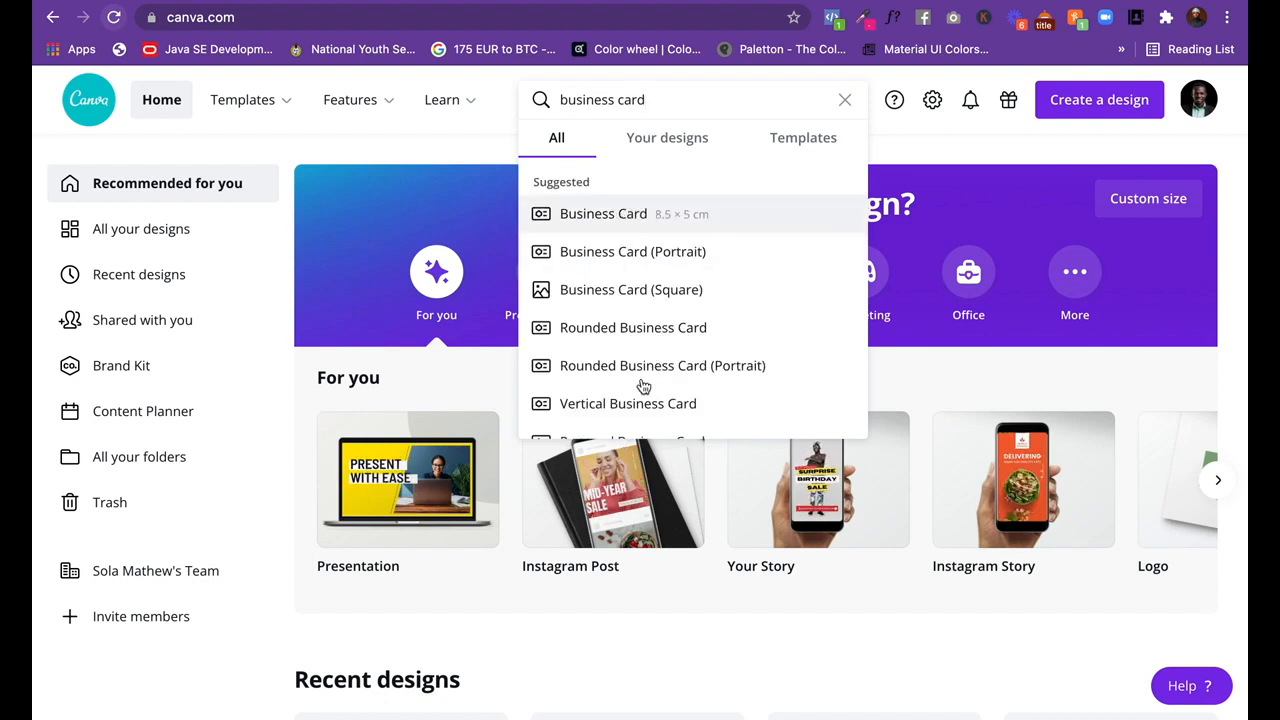
scroll(674, 337, down, 5)
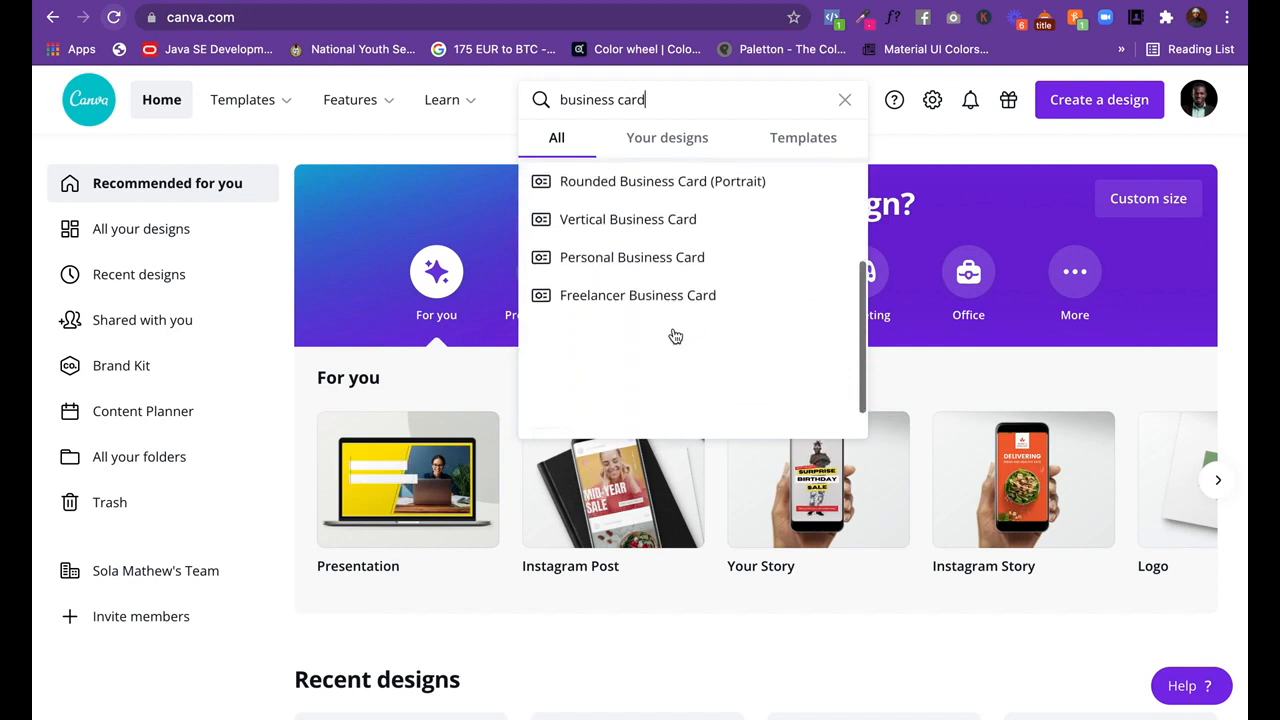
scroll(668, 244, up, 5)
click(801, 143)
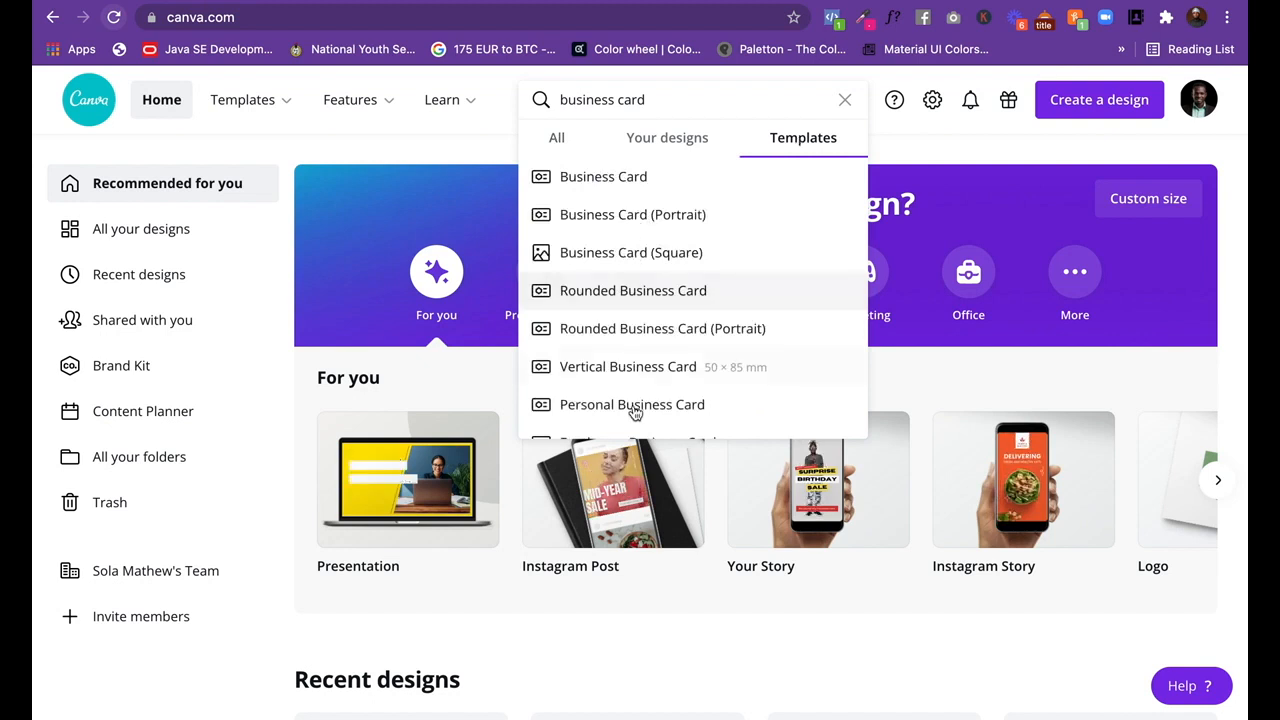
Search for "instagram" instead and open the Instagram Post (1080 × 1080 px) template collection.
drag(655, 100, 557, 100)
text(i)
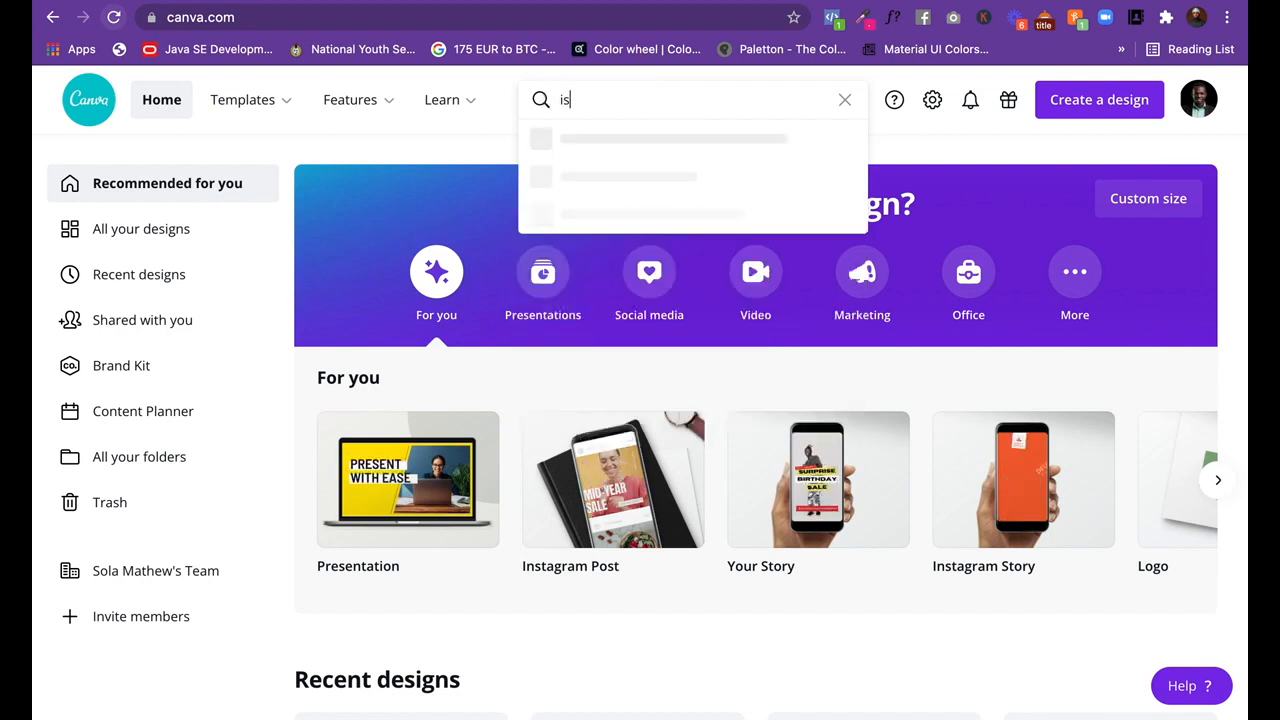
text(n)
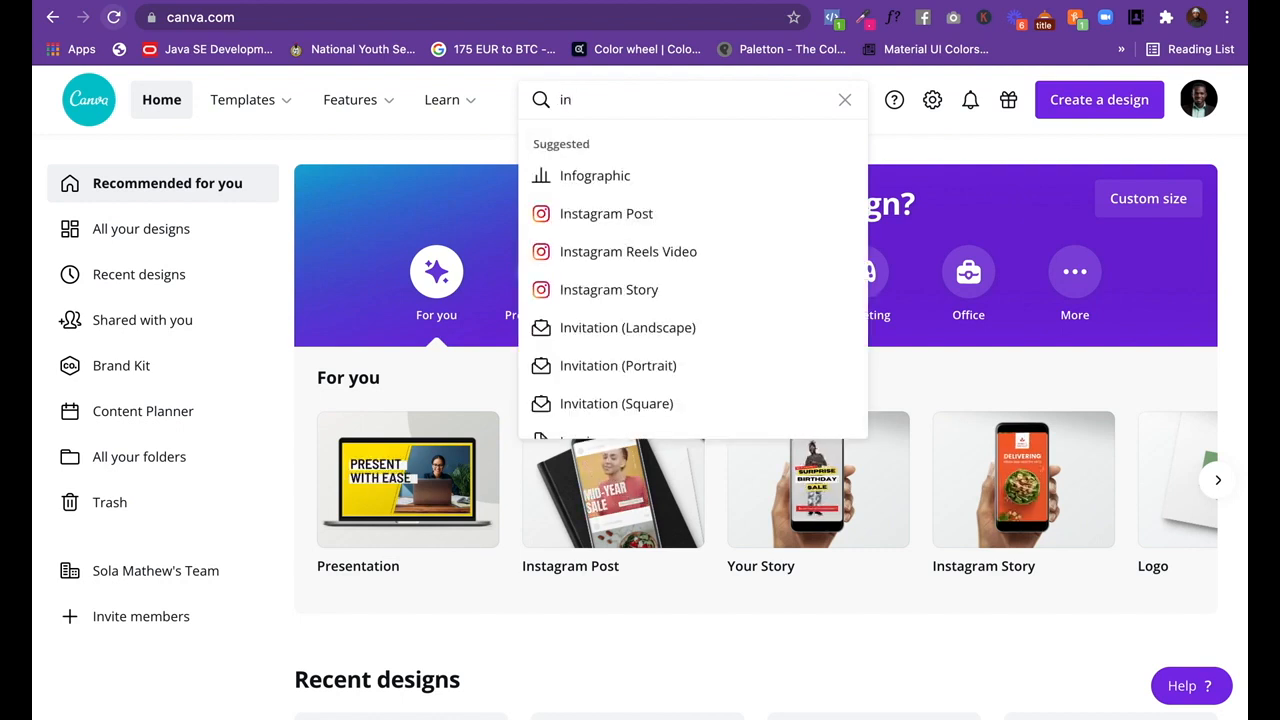
text(stag)
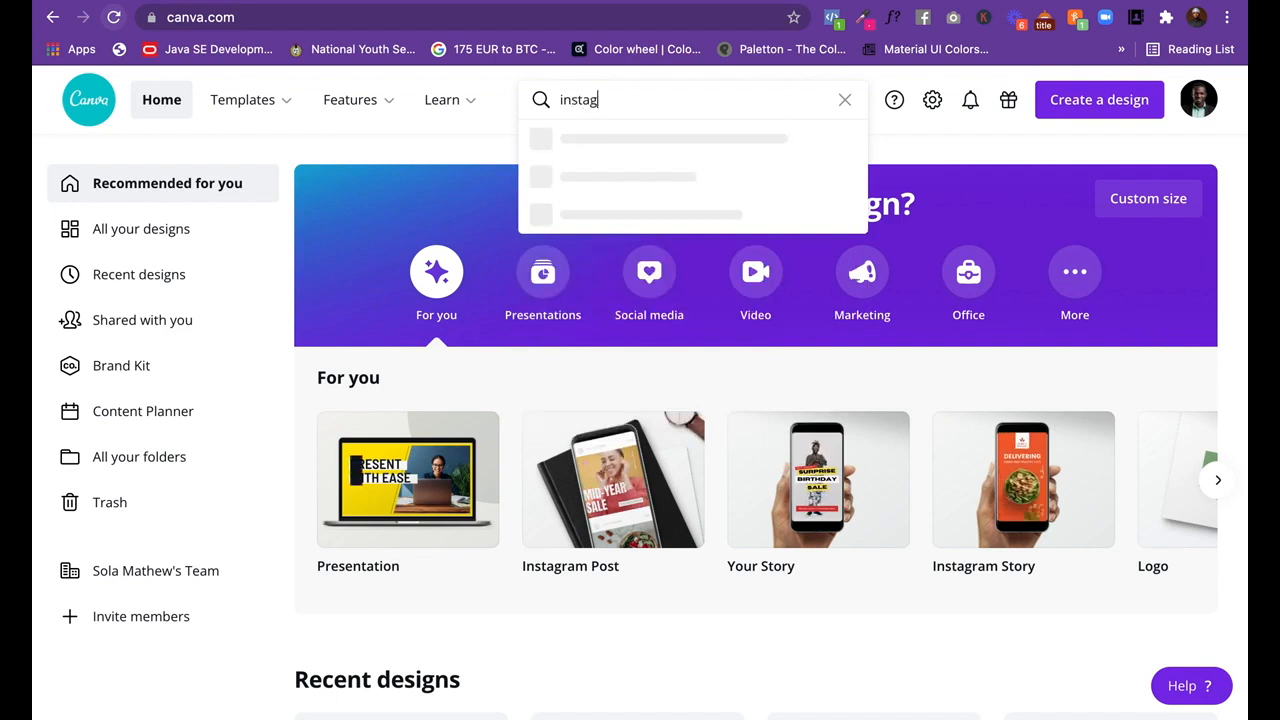
text(ram)
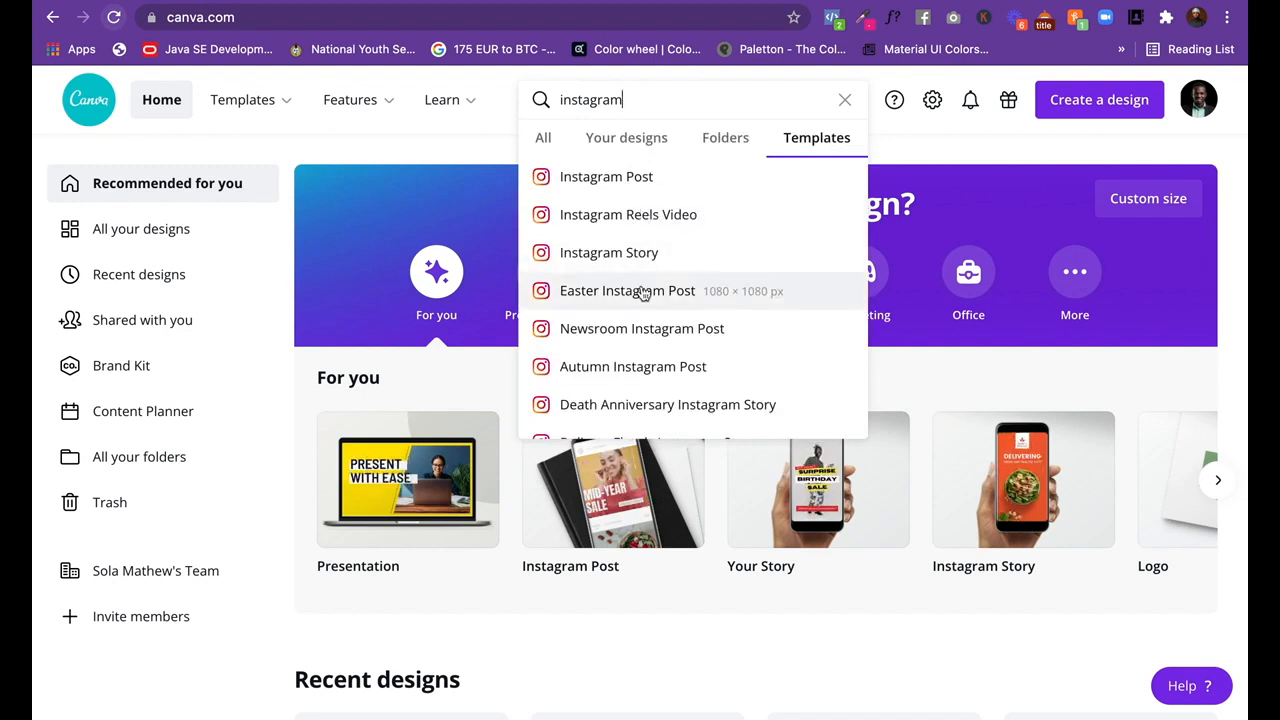
scroll(641, 291, down, 1)
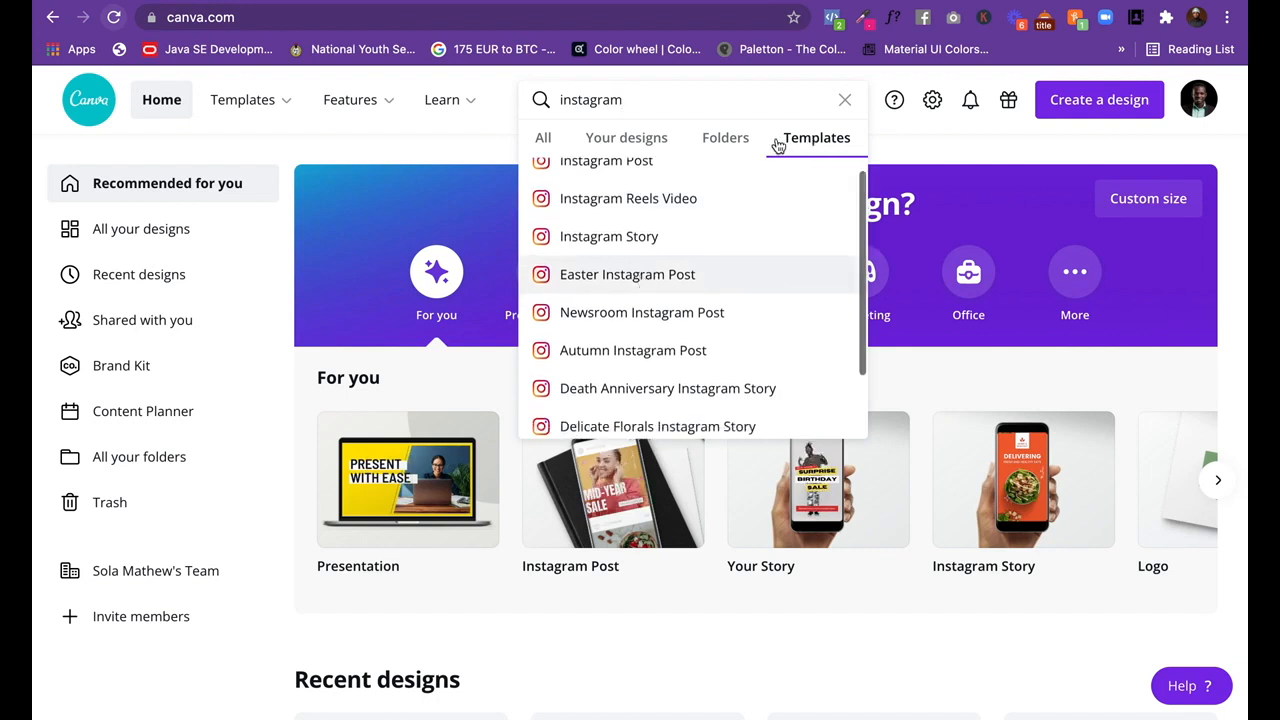
scroll(717, 290, down, 4)
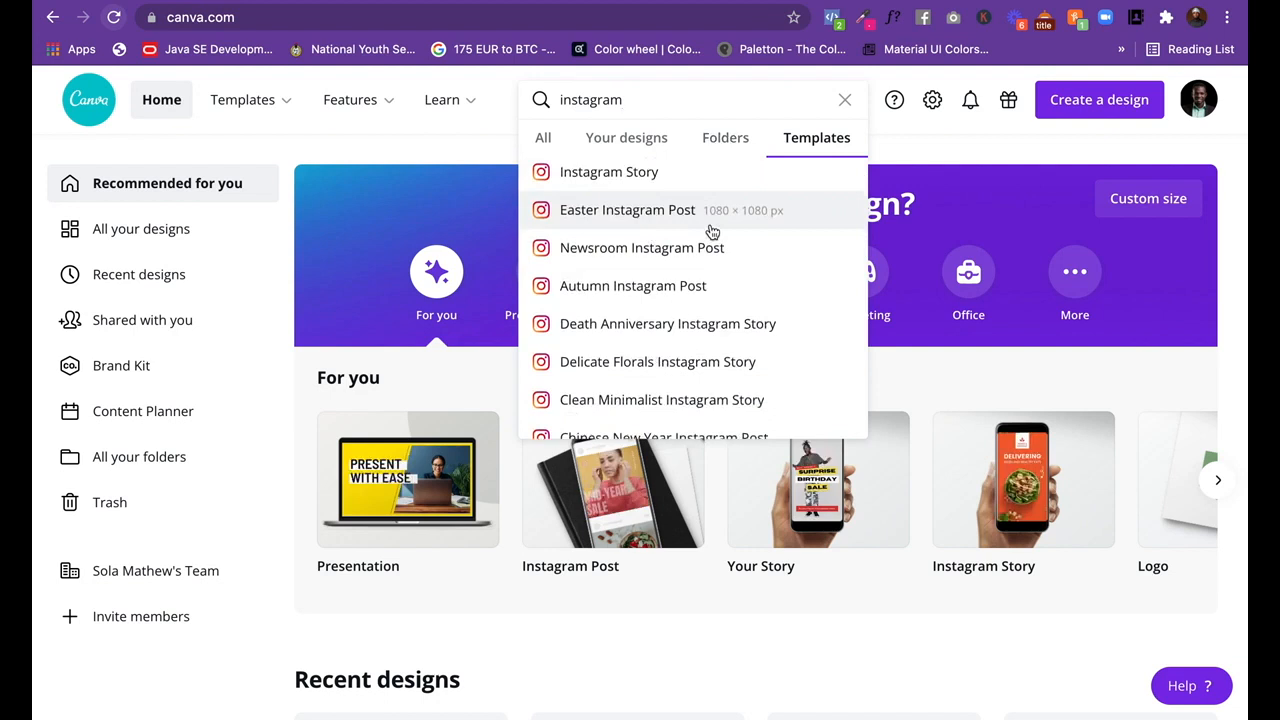
scroll(700, 260, up, 4)
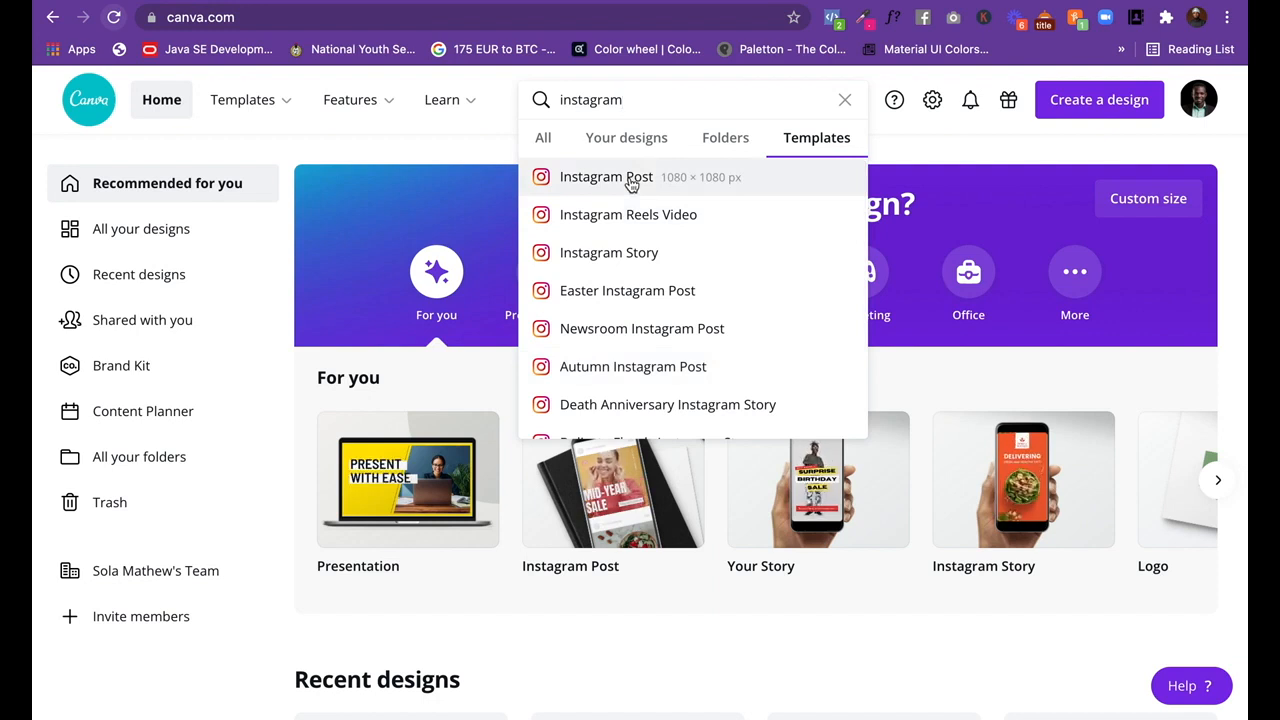
click(630, 180)
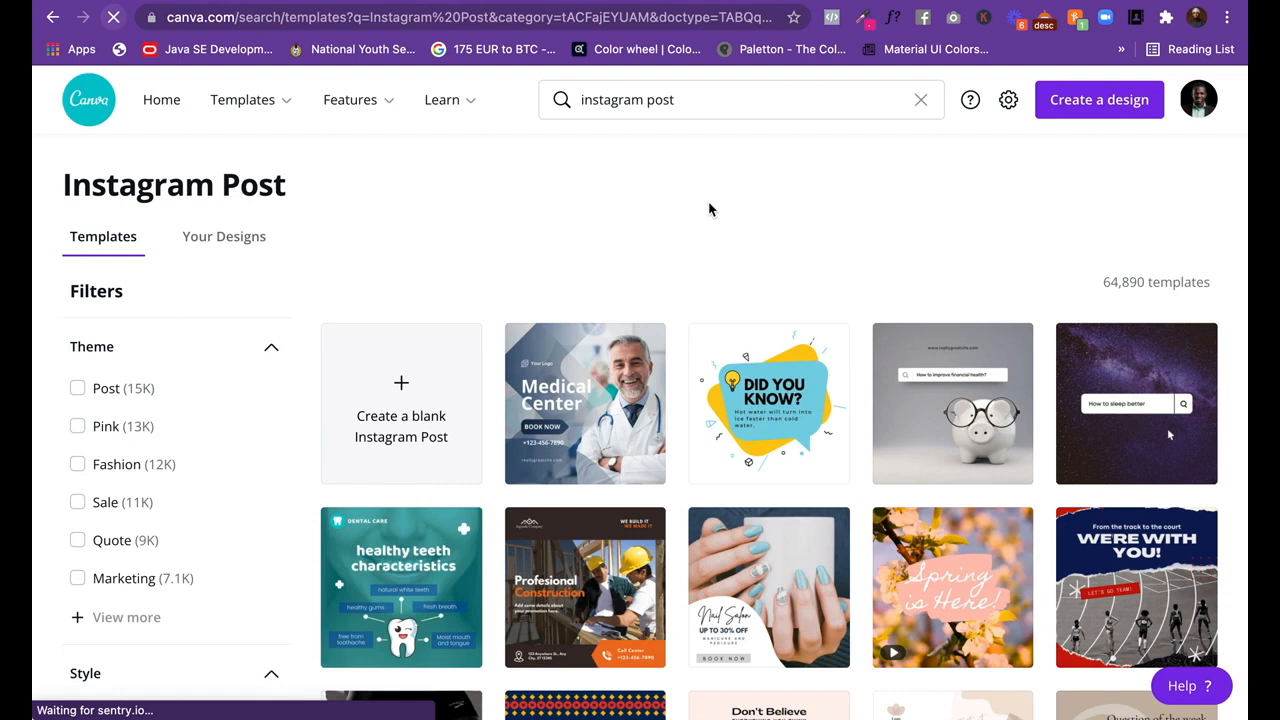
Filter the Instagram Post templates by the purple colour.
scroll(738, 285, down, 3)
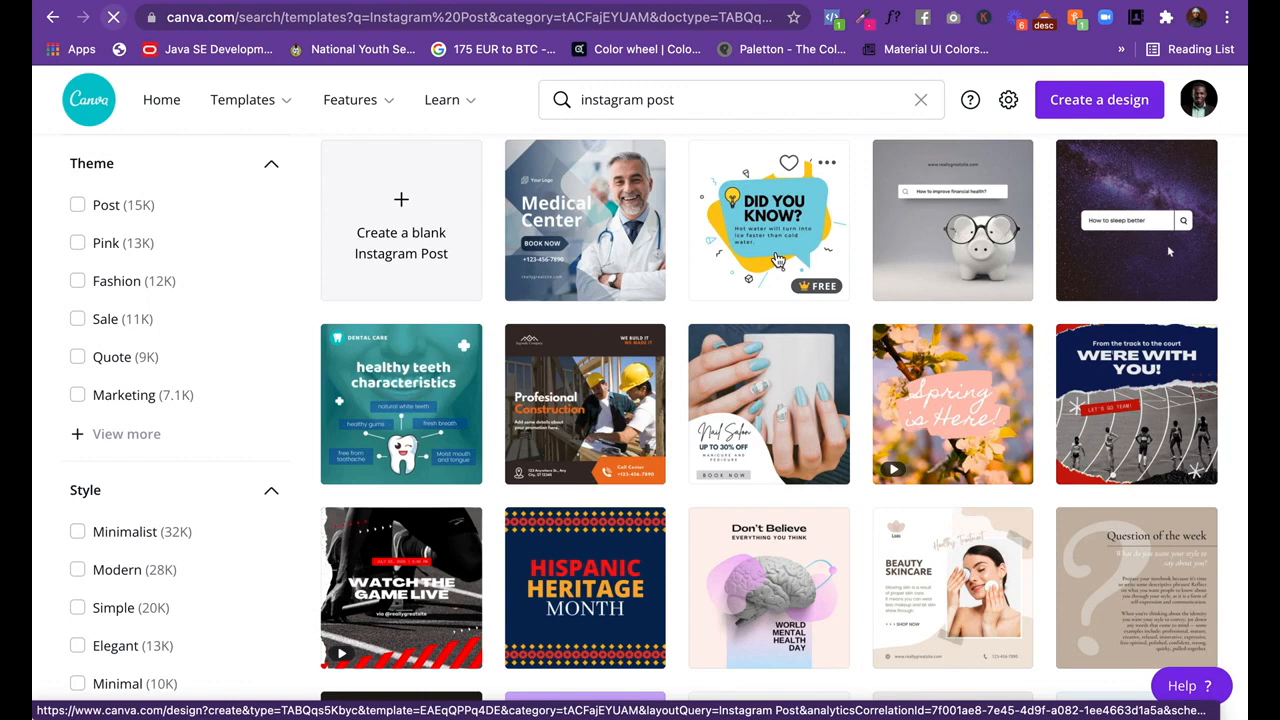
scroll(785, 390, down, 3)
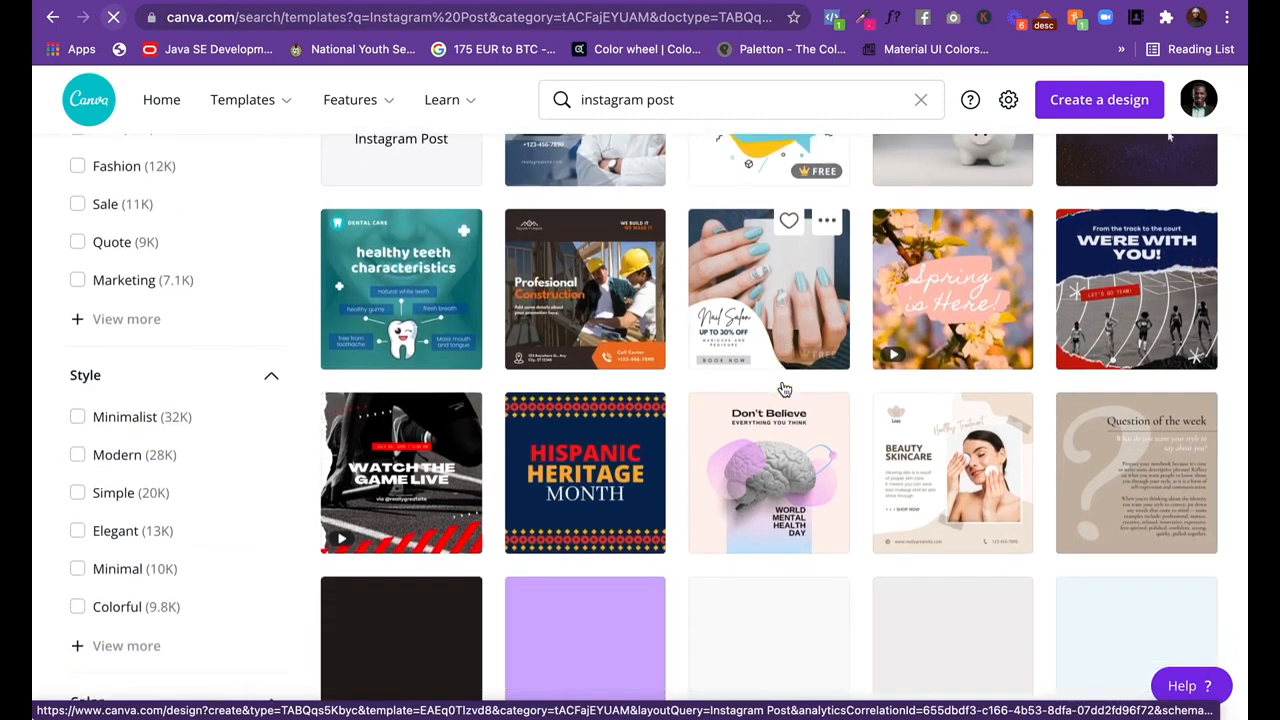
scroll(785, 390, down, 7)
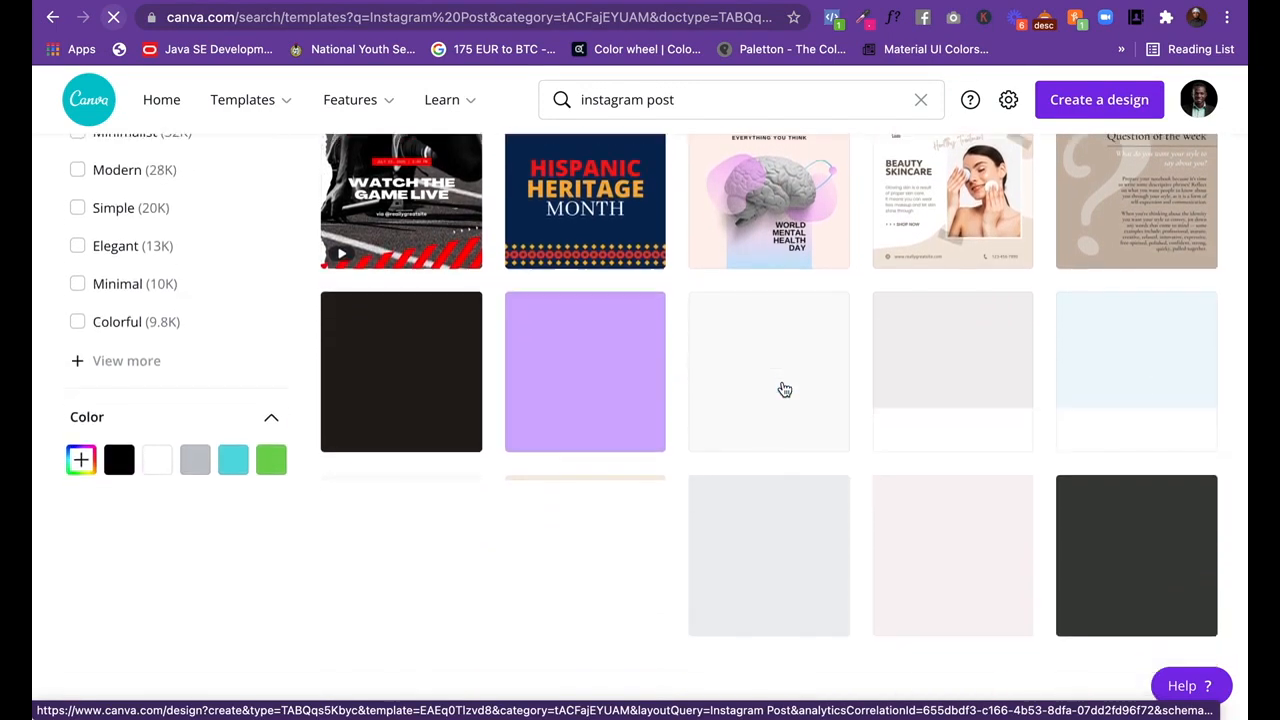
scroll(785, 390, down, 2)
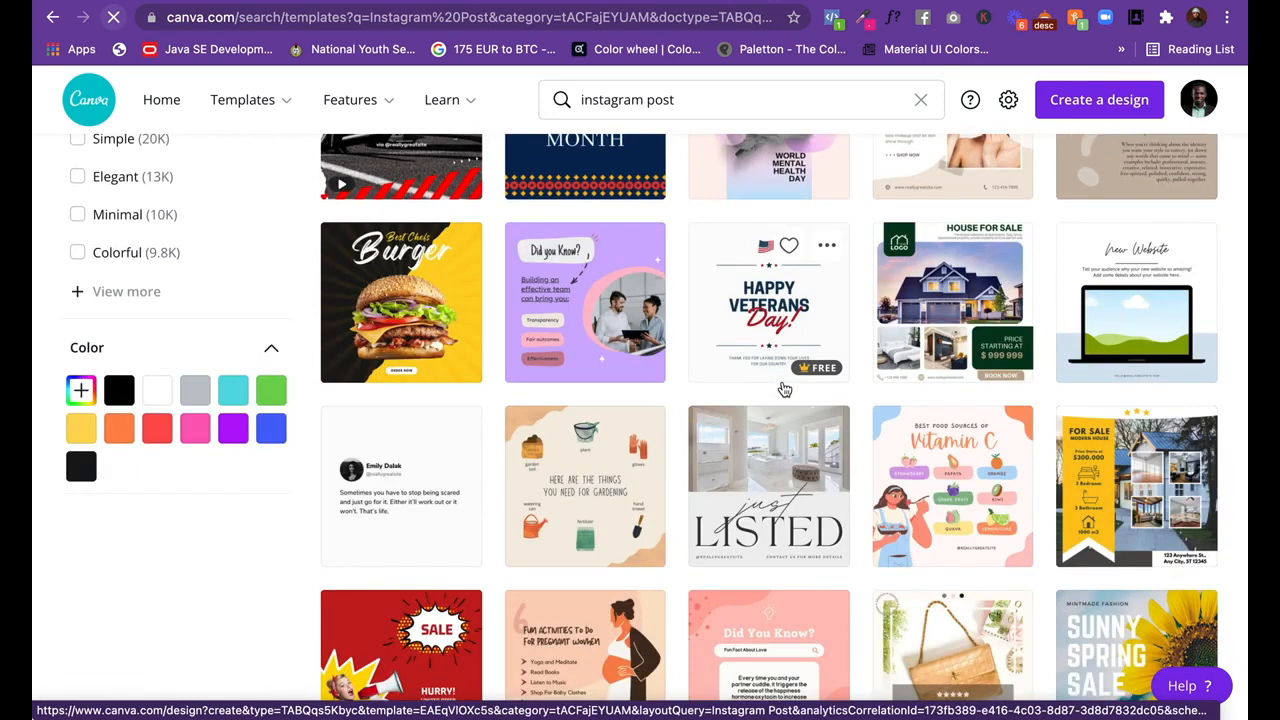
scroll(785, 390, down, 1)
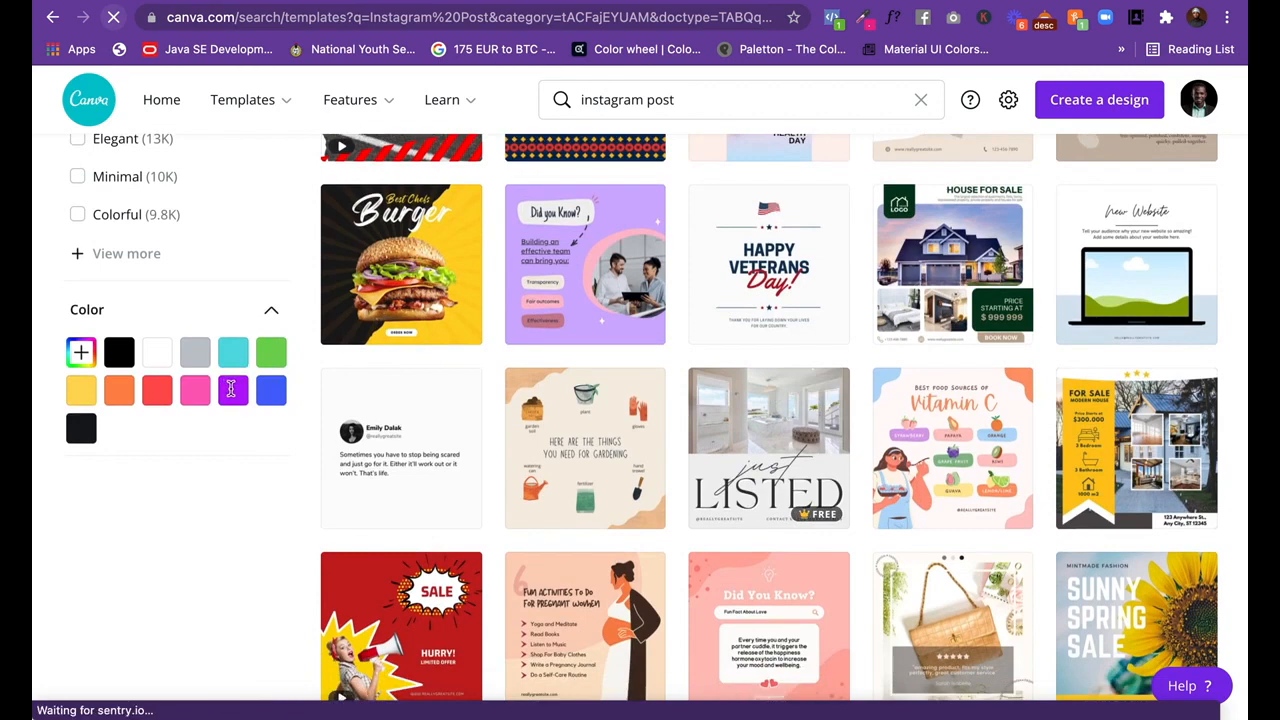
click(232, 392)
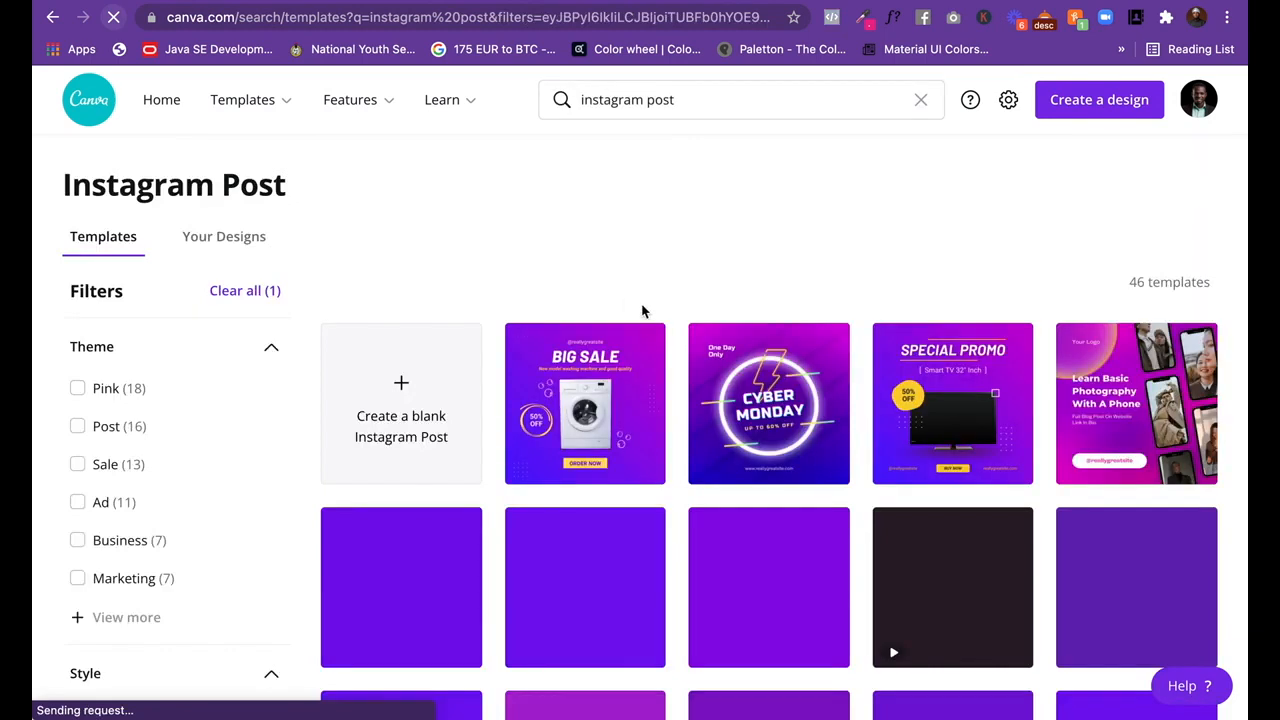
Open the purple "Learn Basic Photography With A Phone" template as a new design in the editor.
scroll(700, 360, down, 1)
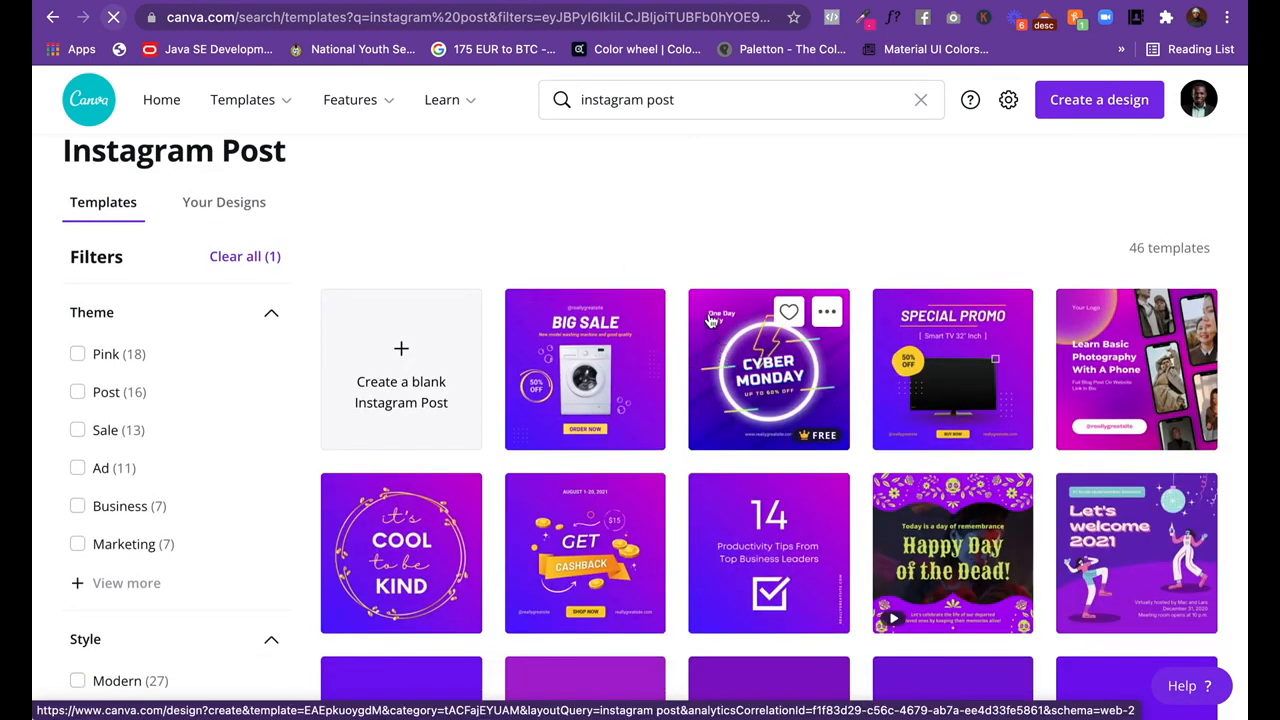
scroll(710, 320, down, 3)
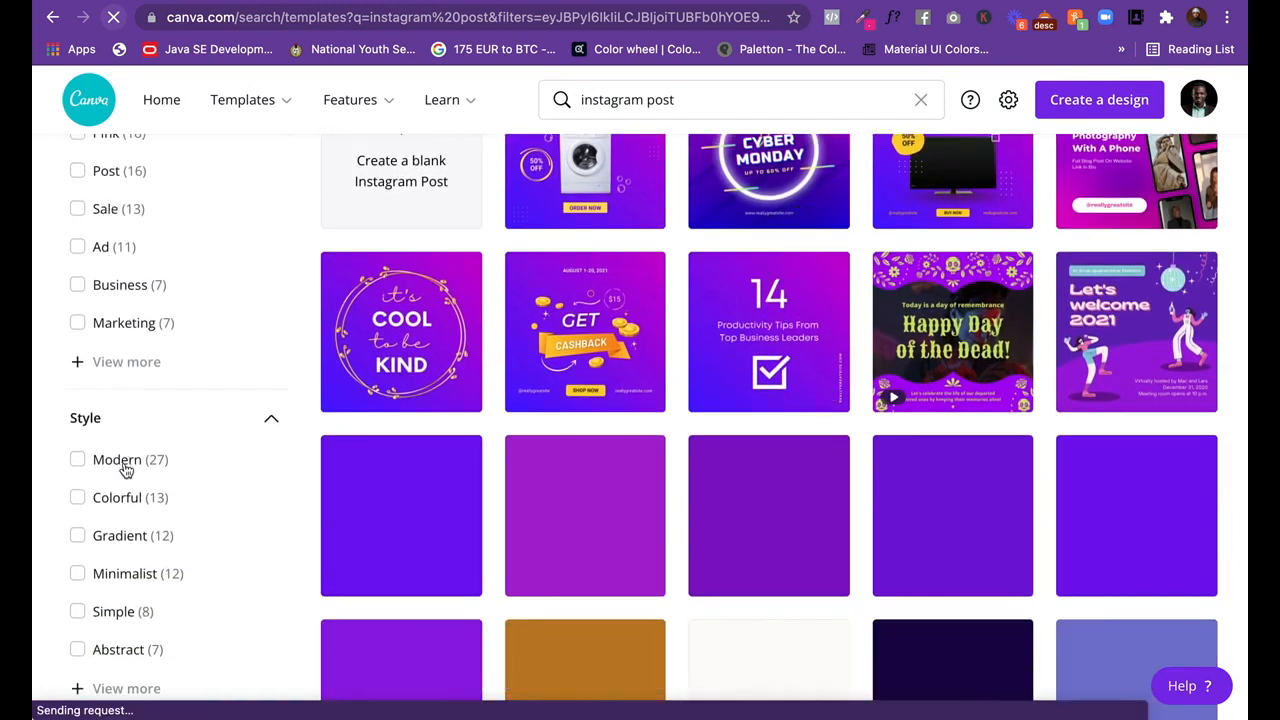
scroll(123, 468, down, 4)
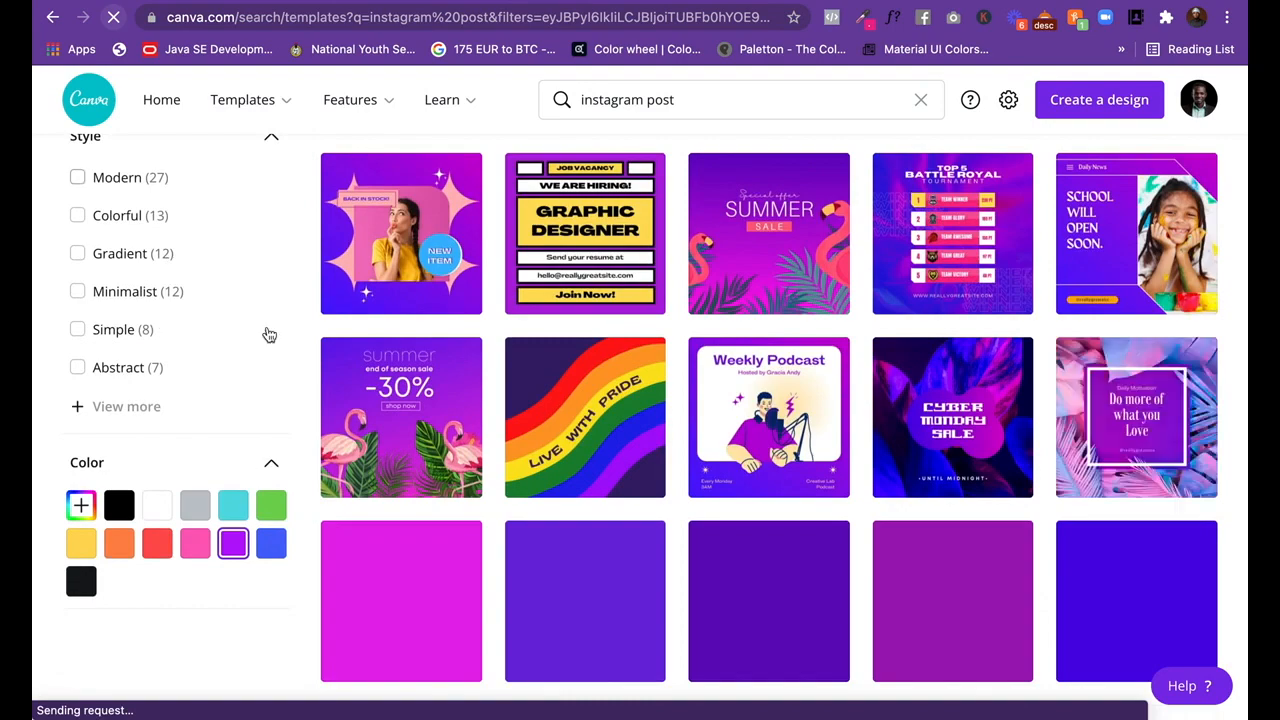
scroll(700, 320, up, 3)
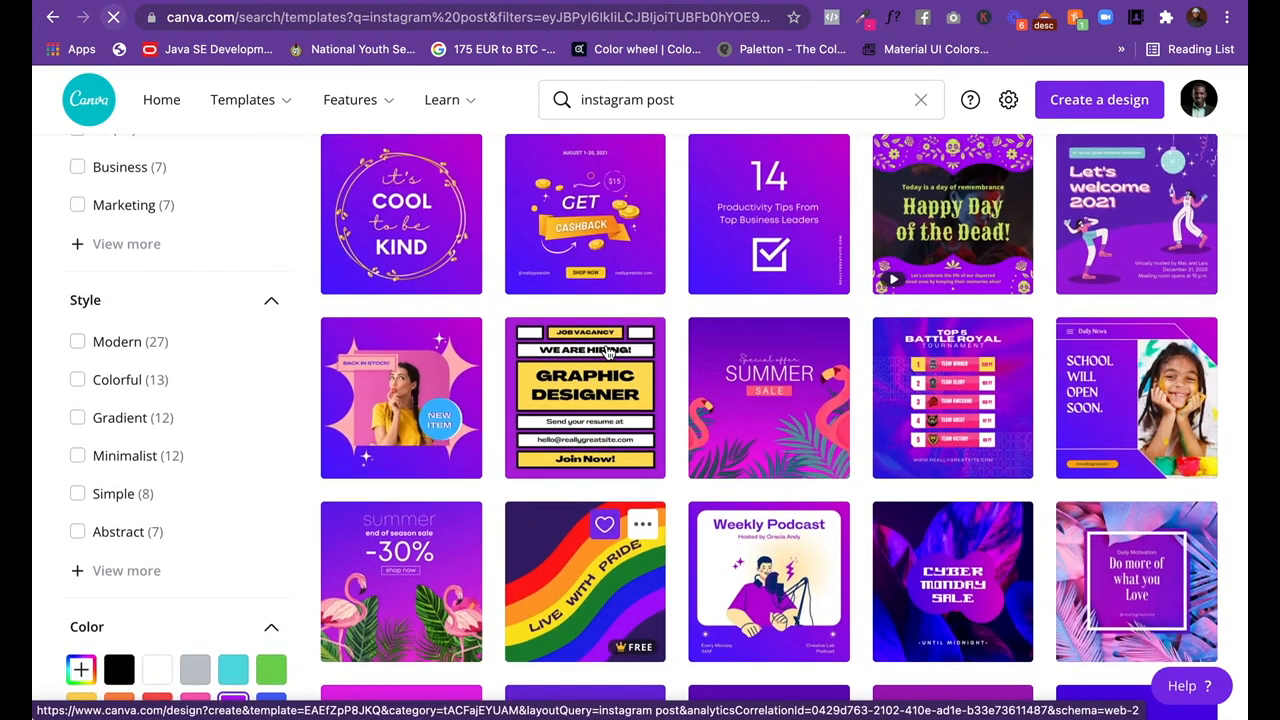
scroll(778, 296, up, 3)
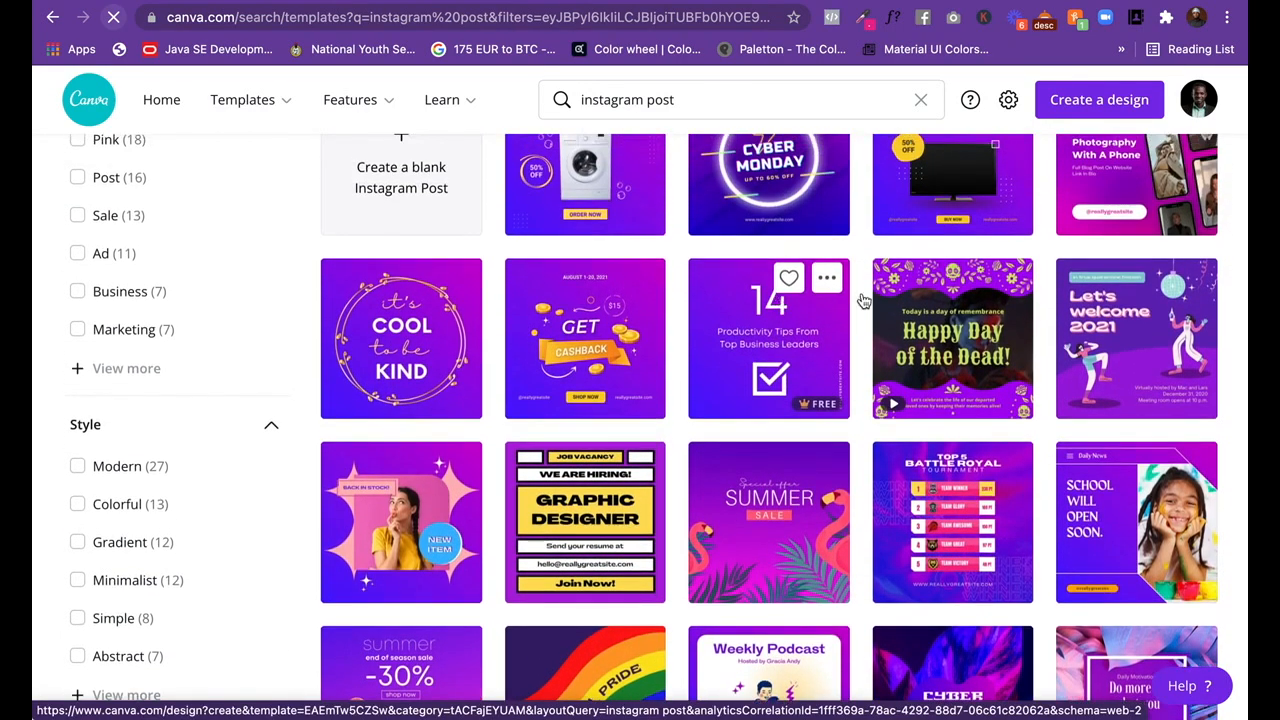
scroll(863, 299, up, 2)
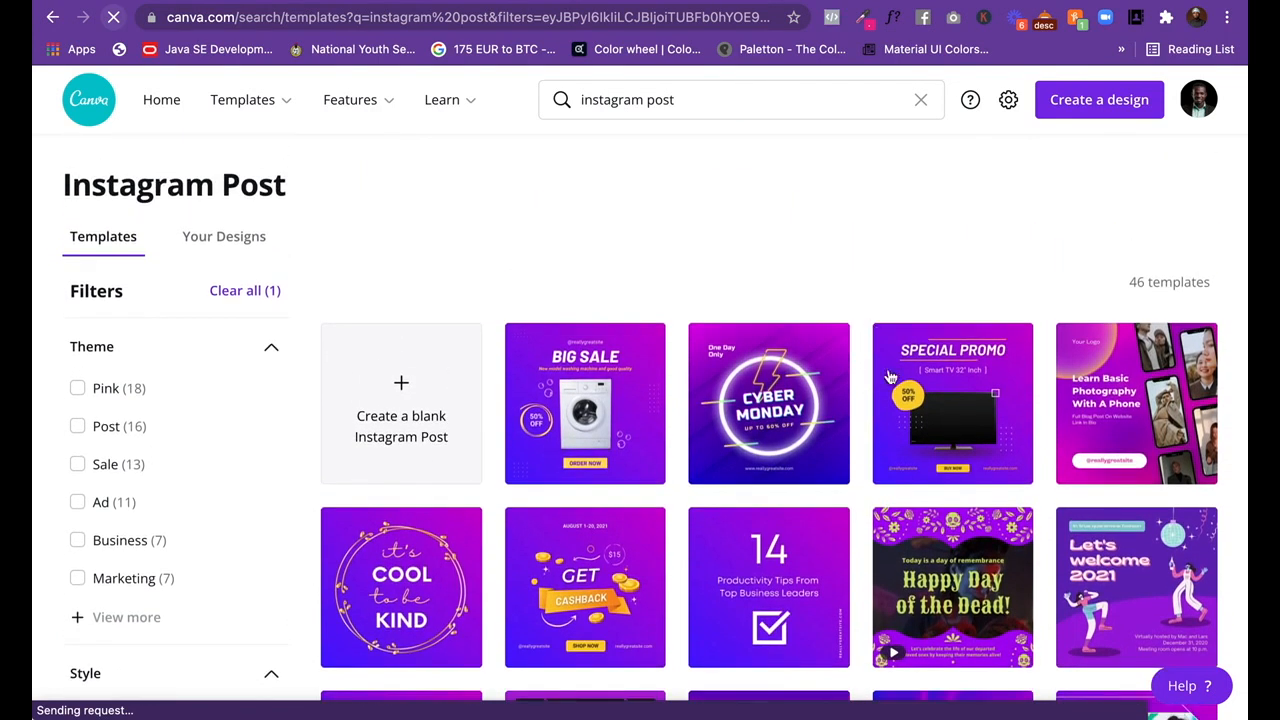
scroll(960, 368, down, 1)
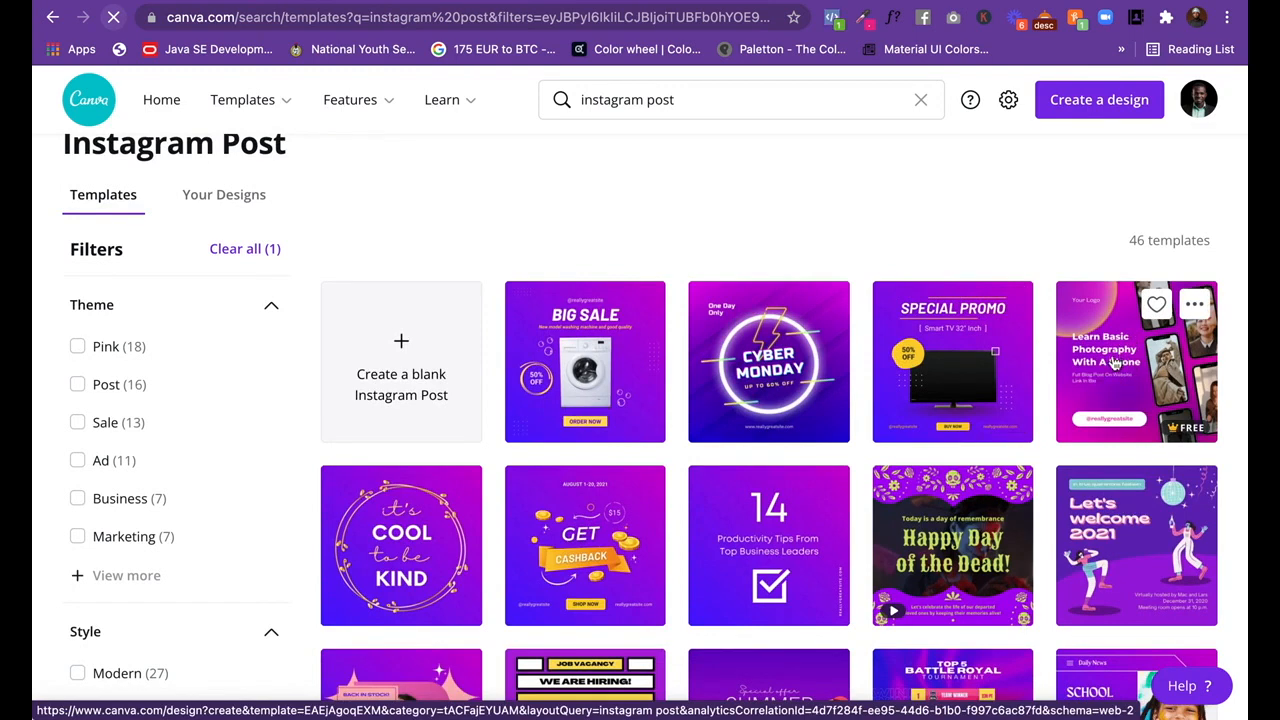
click(1127, 357)
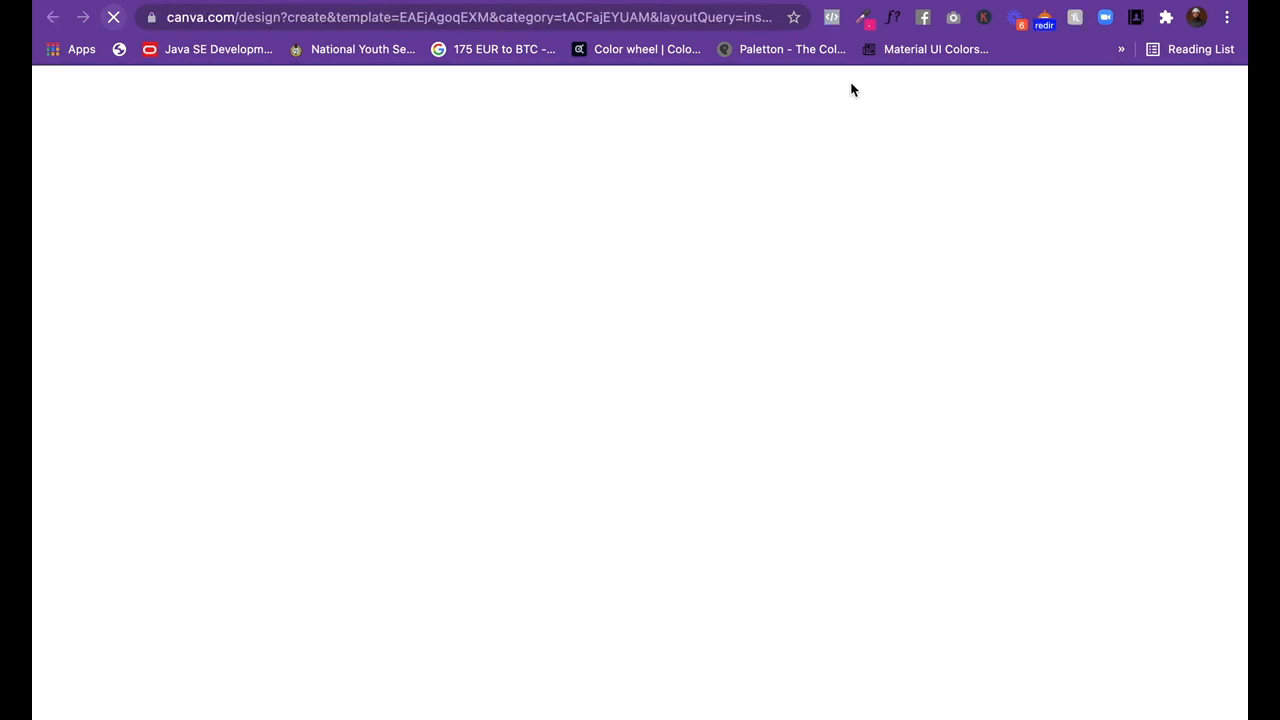
key(super+w)
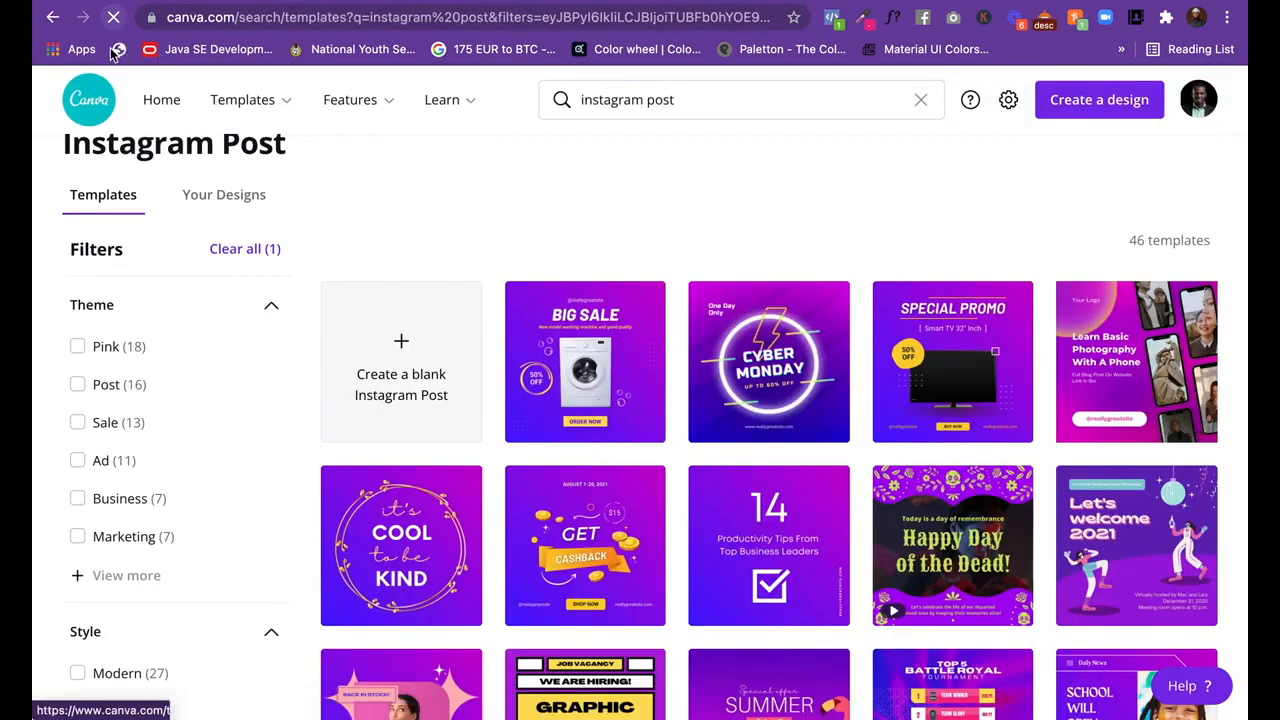
mouse_move(851, 3)
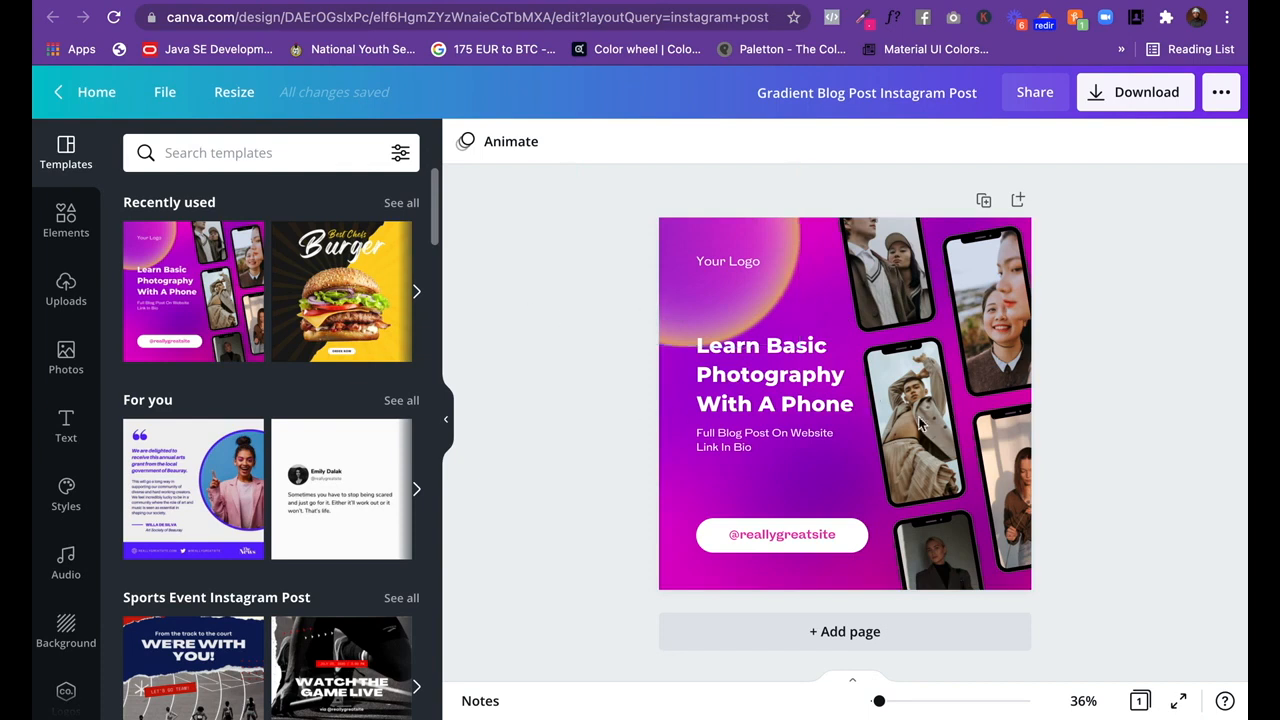
Try the "Best Chefs Burger" template on the page and switch back to the "Learn Basic Photography With A Phone" template.
click(254, 152)
click(513, 268)
click(341, 310)
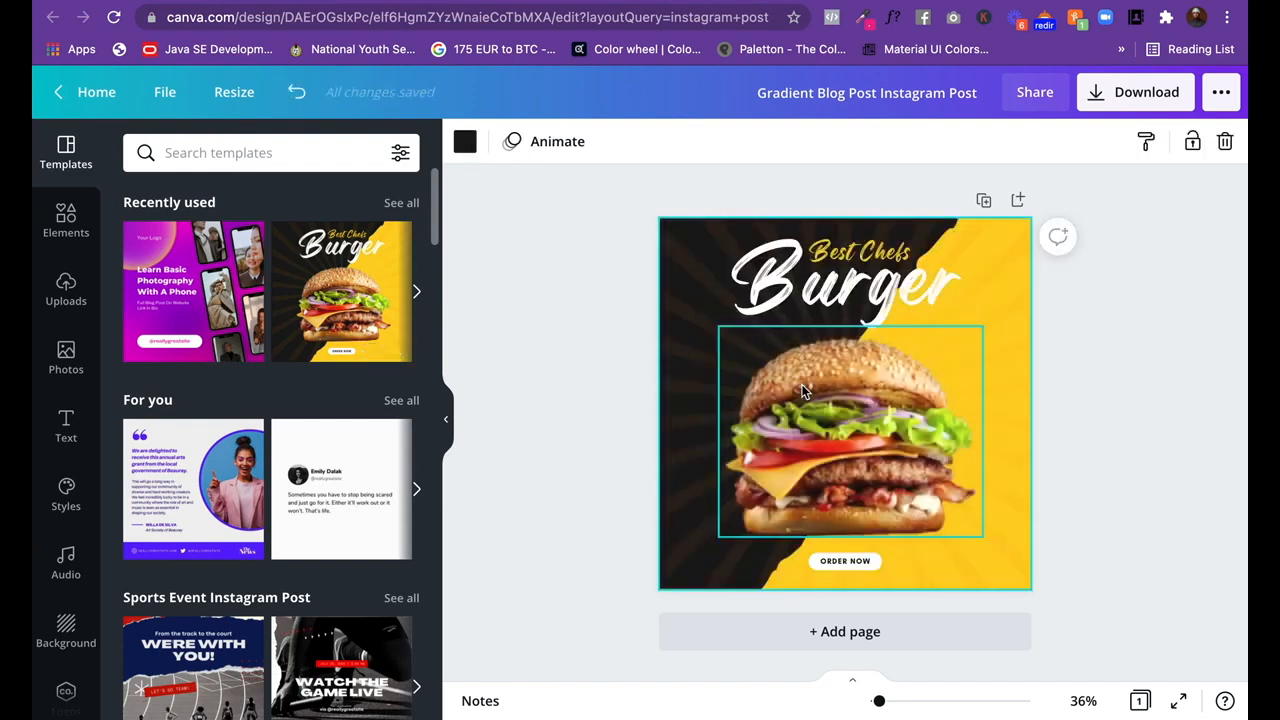
click(178, 286)
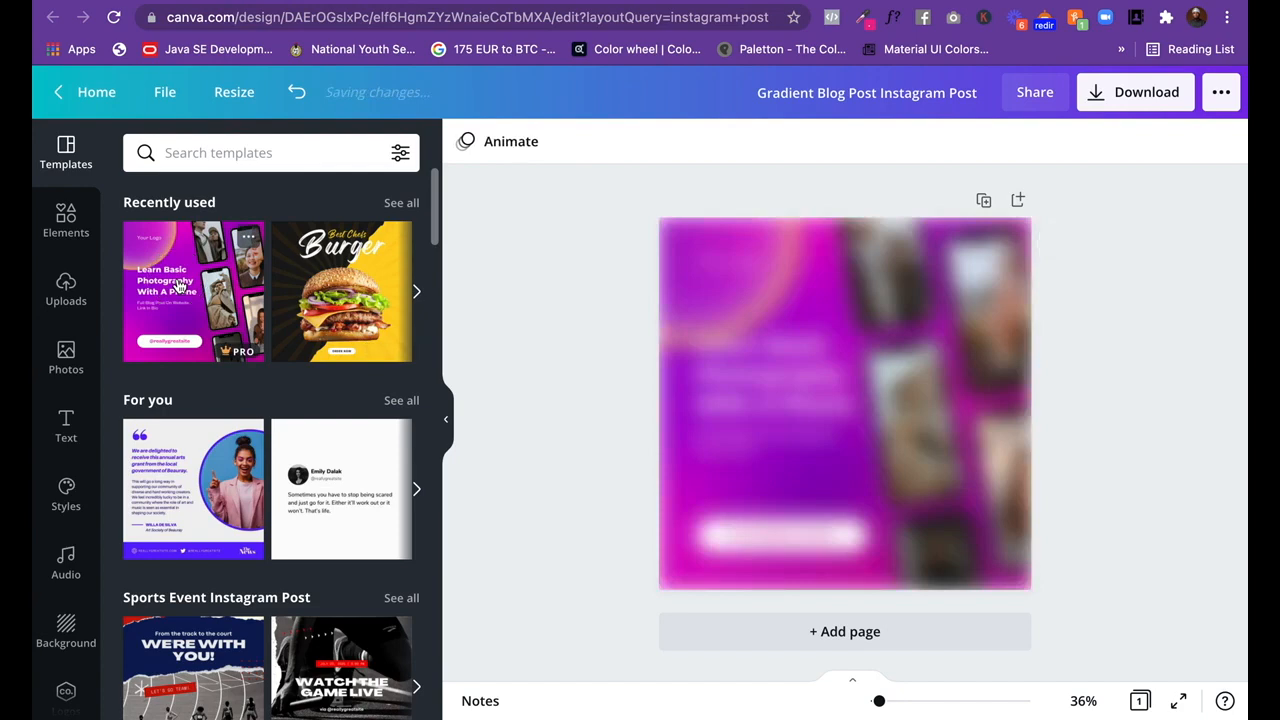
click(800, 302)
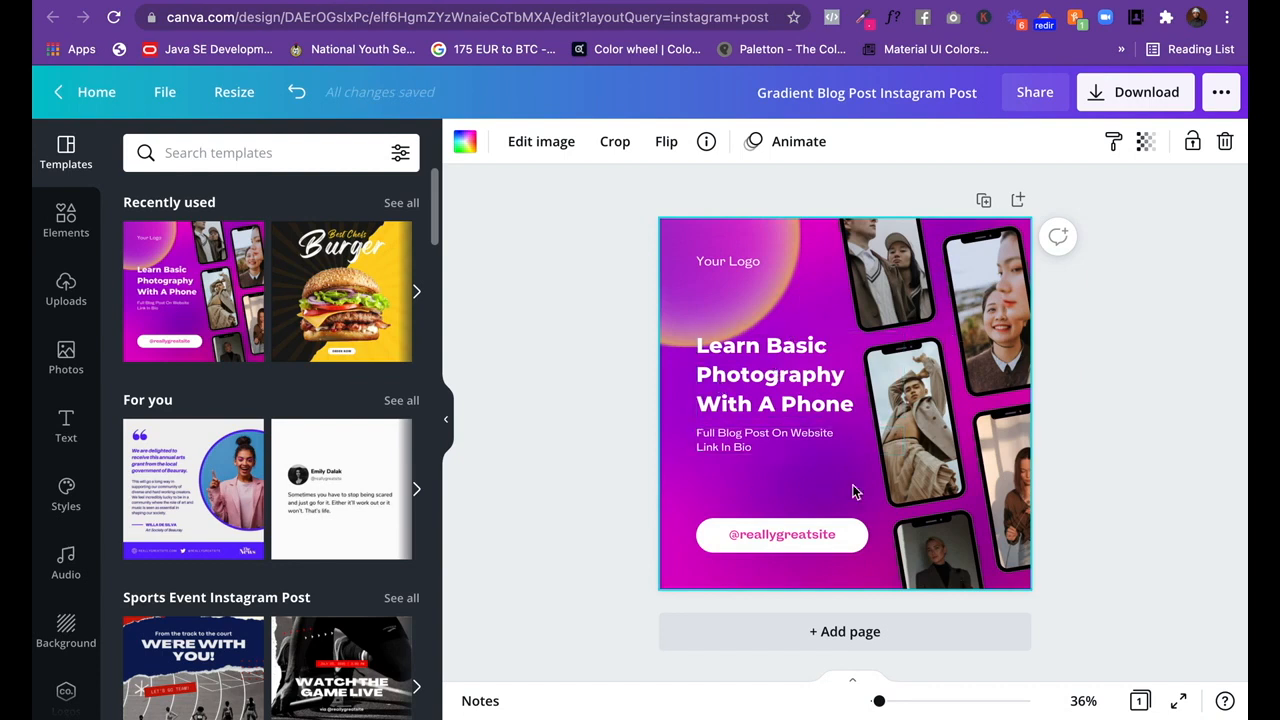
Add the uploaded orange logo to the page and shrink it to a small size near the "Your Logo" placeholder.
click(743, 267)
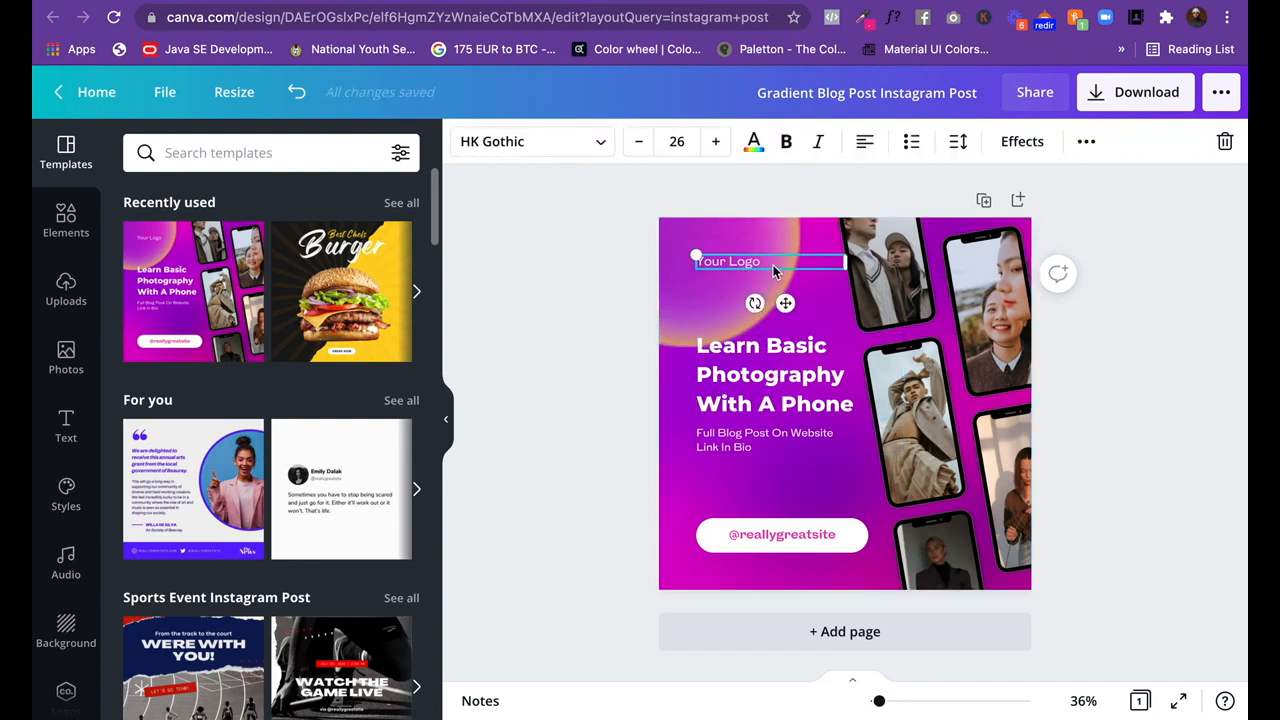
scroll(60, 413, down, 2)
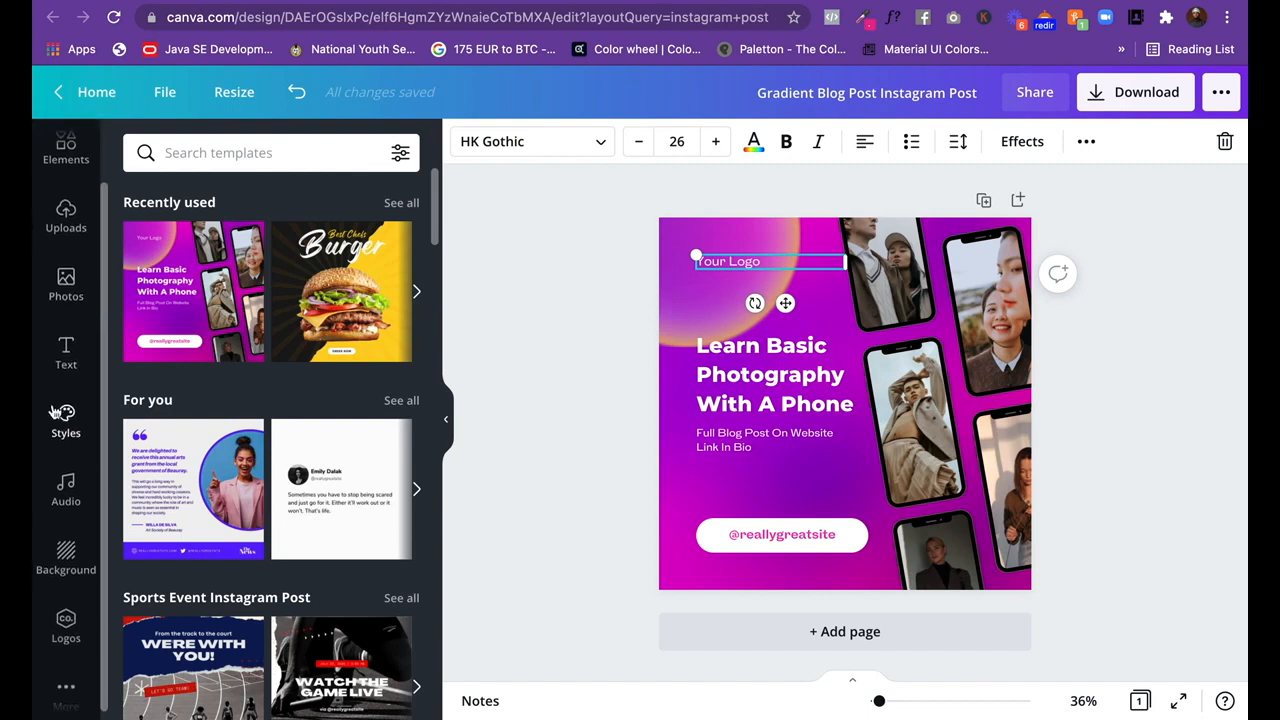
click(65, 617)
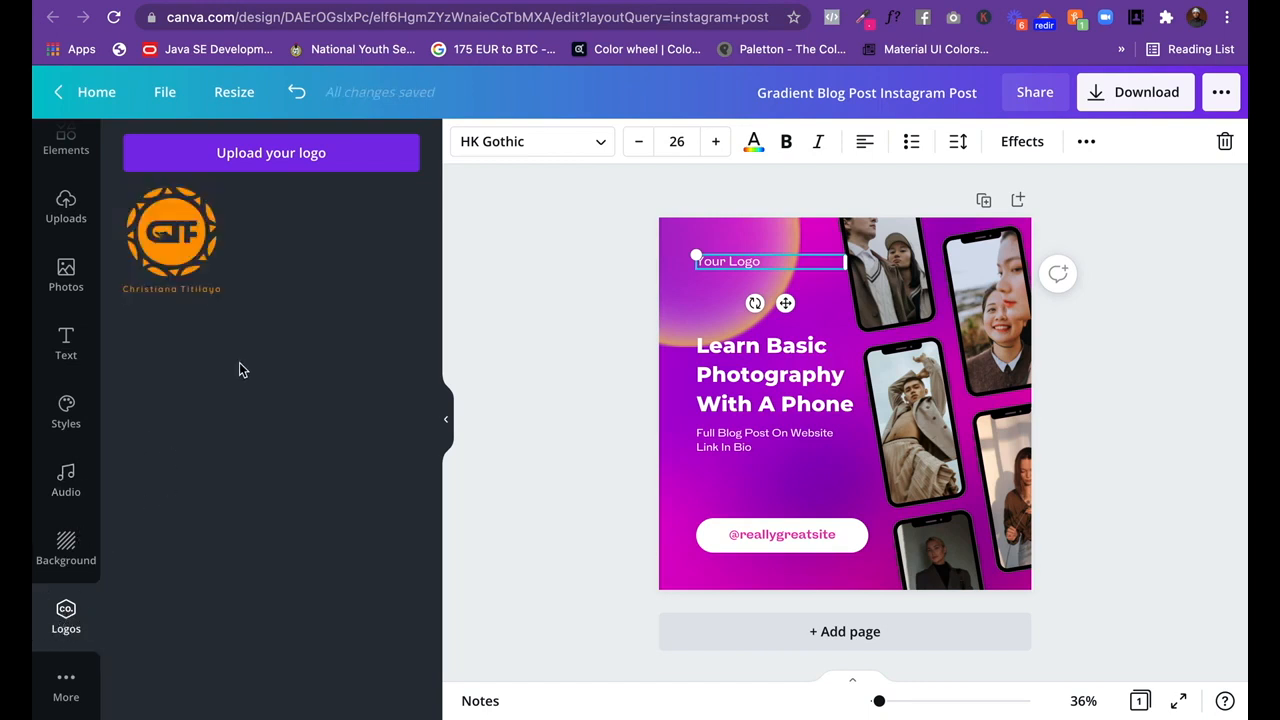
click(165, 265)
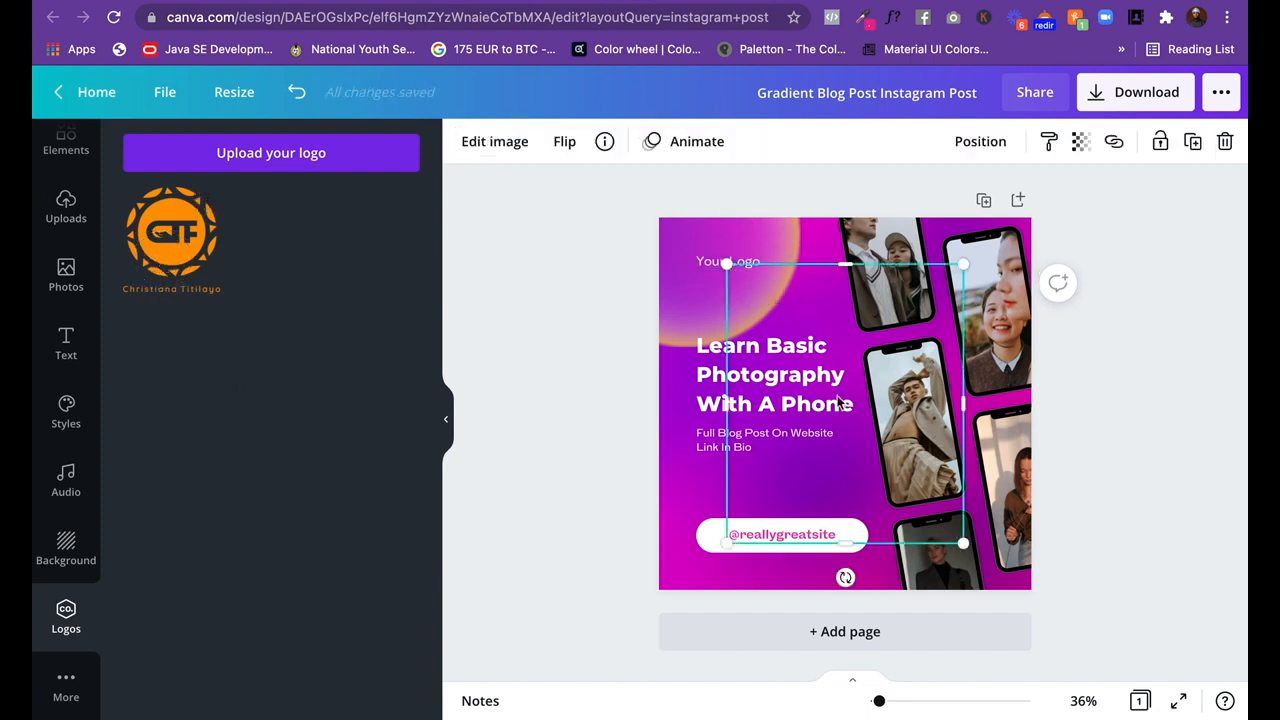
drag(727, 263, 793, 343)
Delete the "Your Logo" placeholder text and move the logo into its place.
click(714, 263)
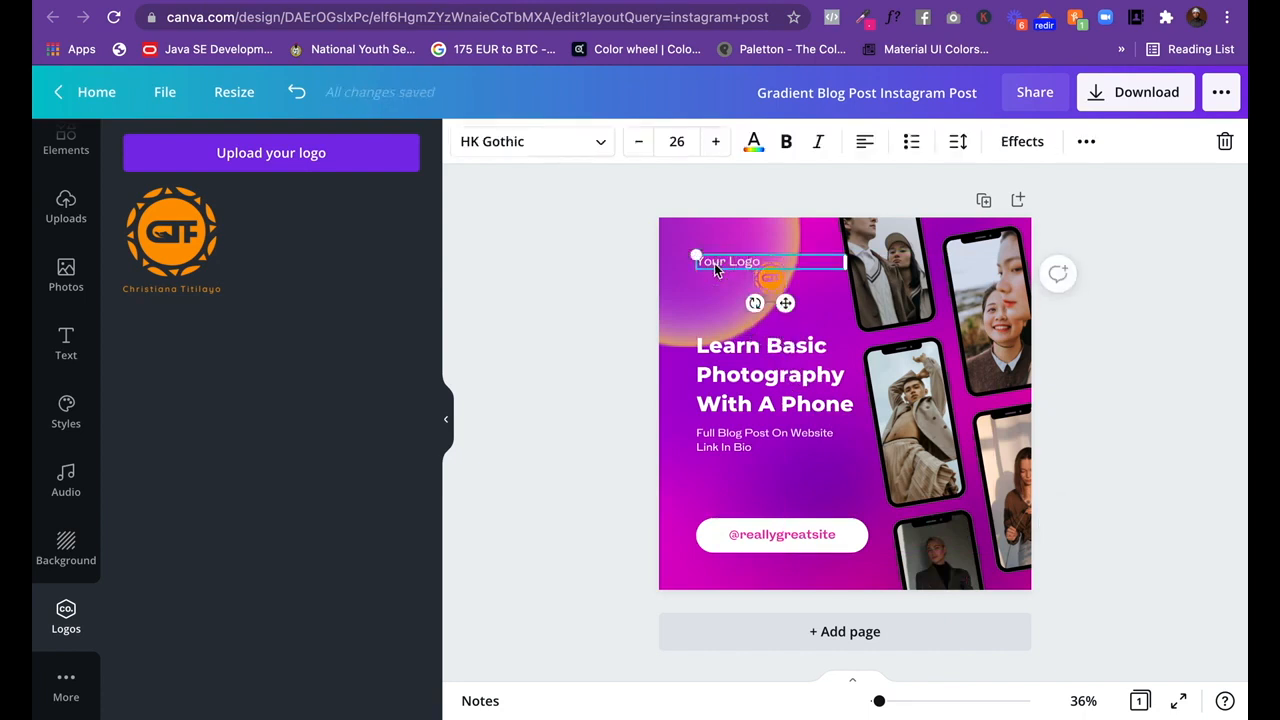
key(Delete)
click(768, 280)
drag(782, 290, 720, 272)
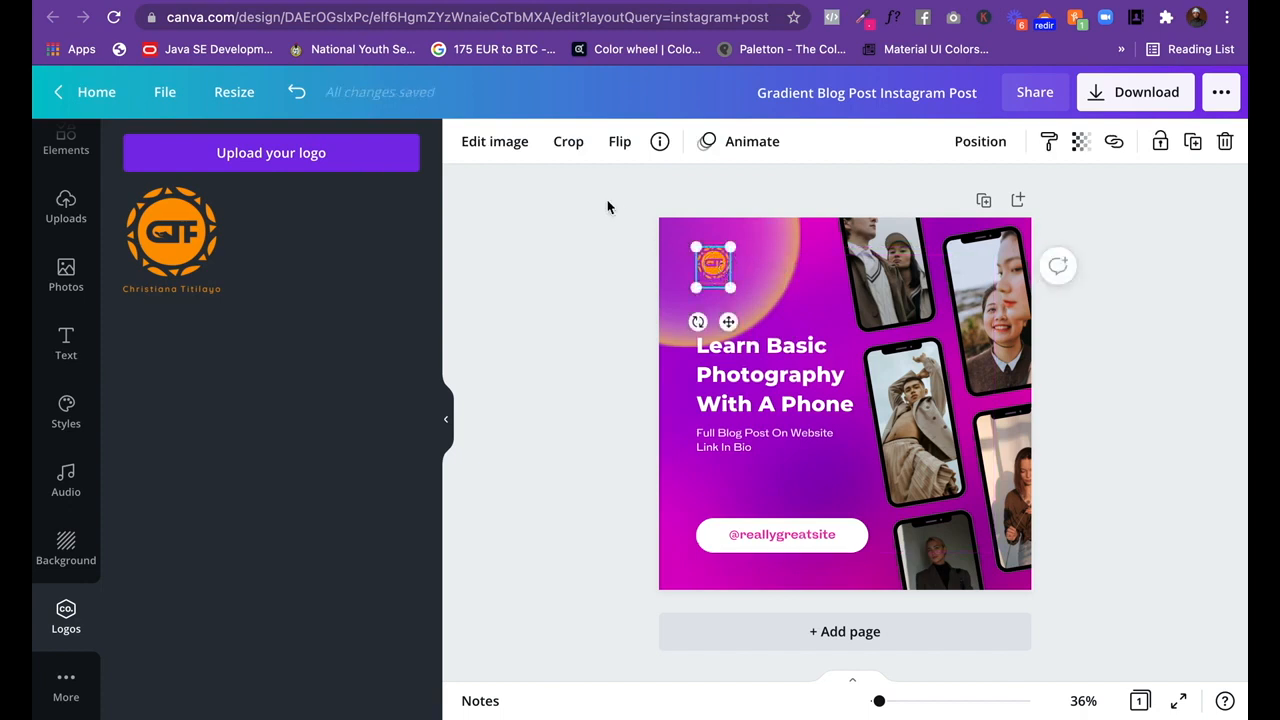
Try the Pop duotone on the logo, replace it with the Fuchsia duotone, and open the effect's colour settings.
click(503, 149)
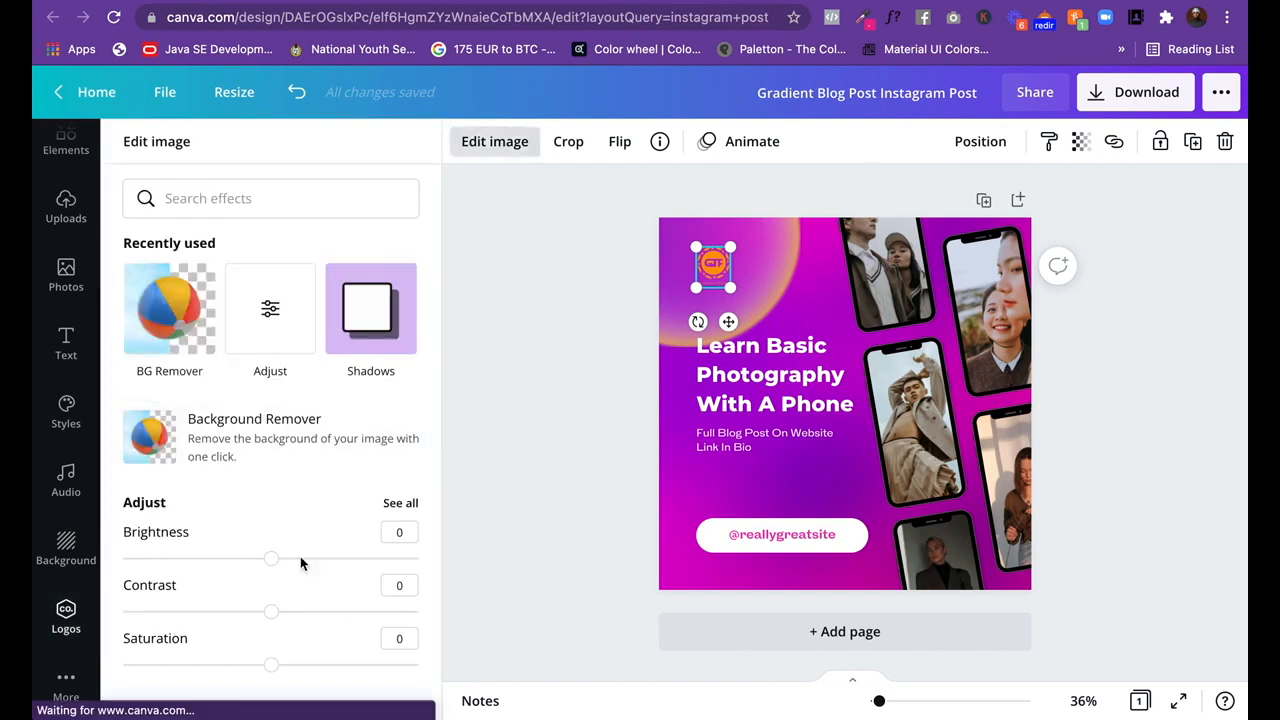
scroll(281, 569, down, 3)
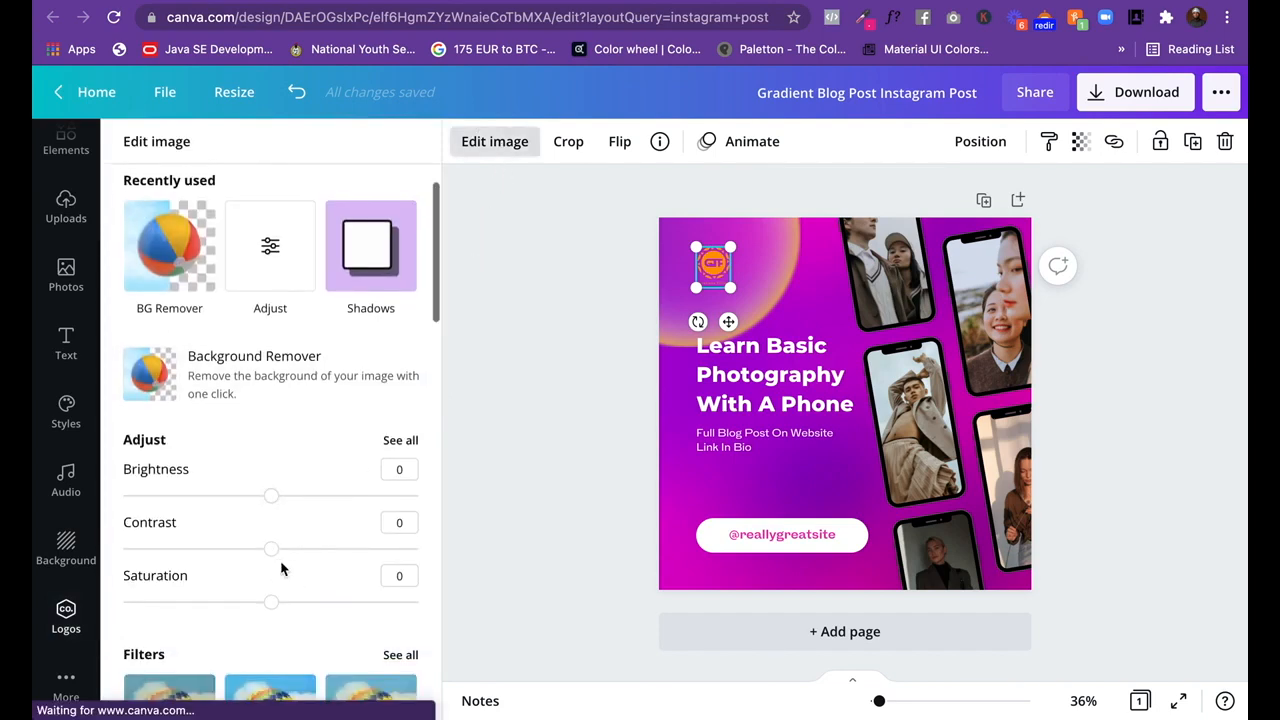
scroll(278, 559, down, 10)
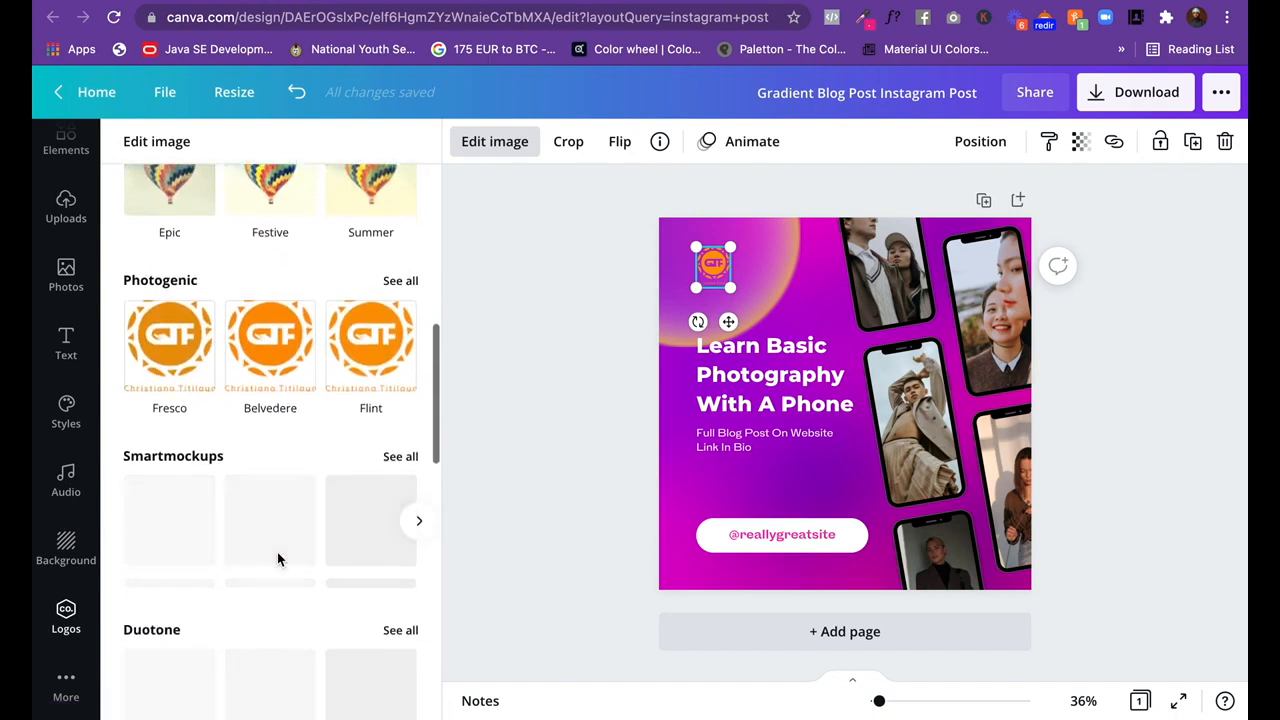
scroll(277, 558, down, 9)
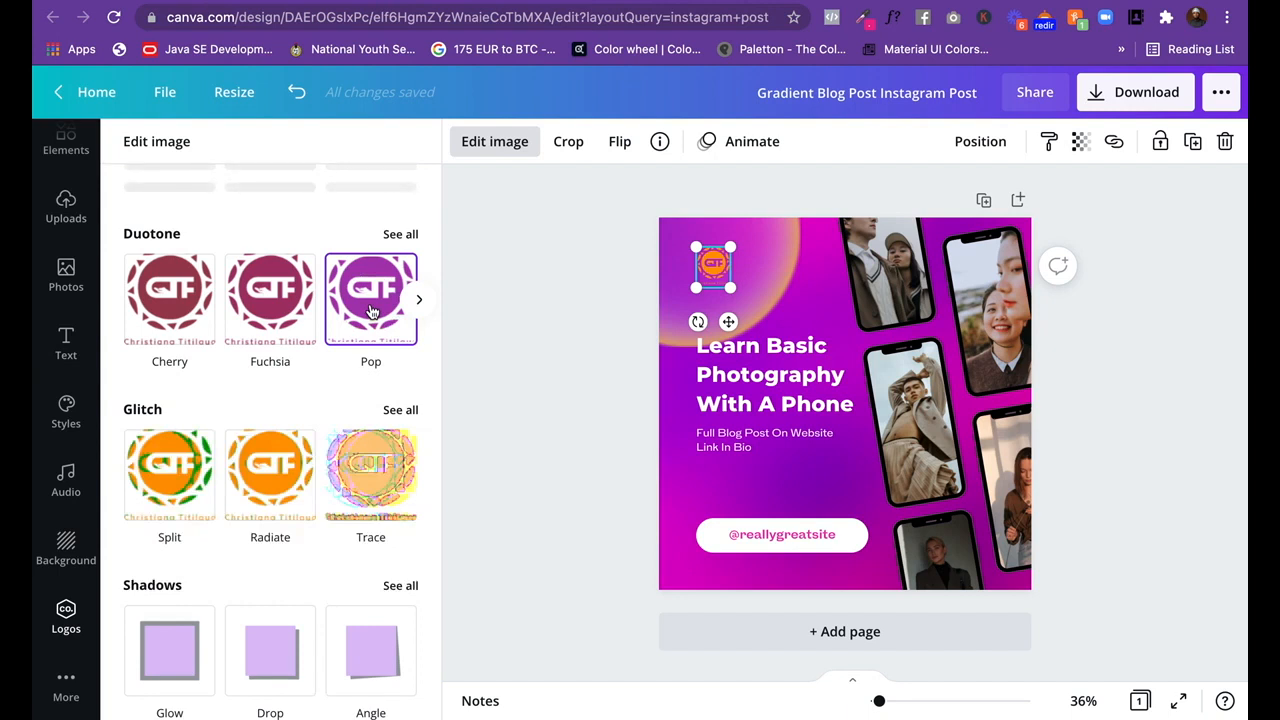
click(370, 311)
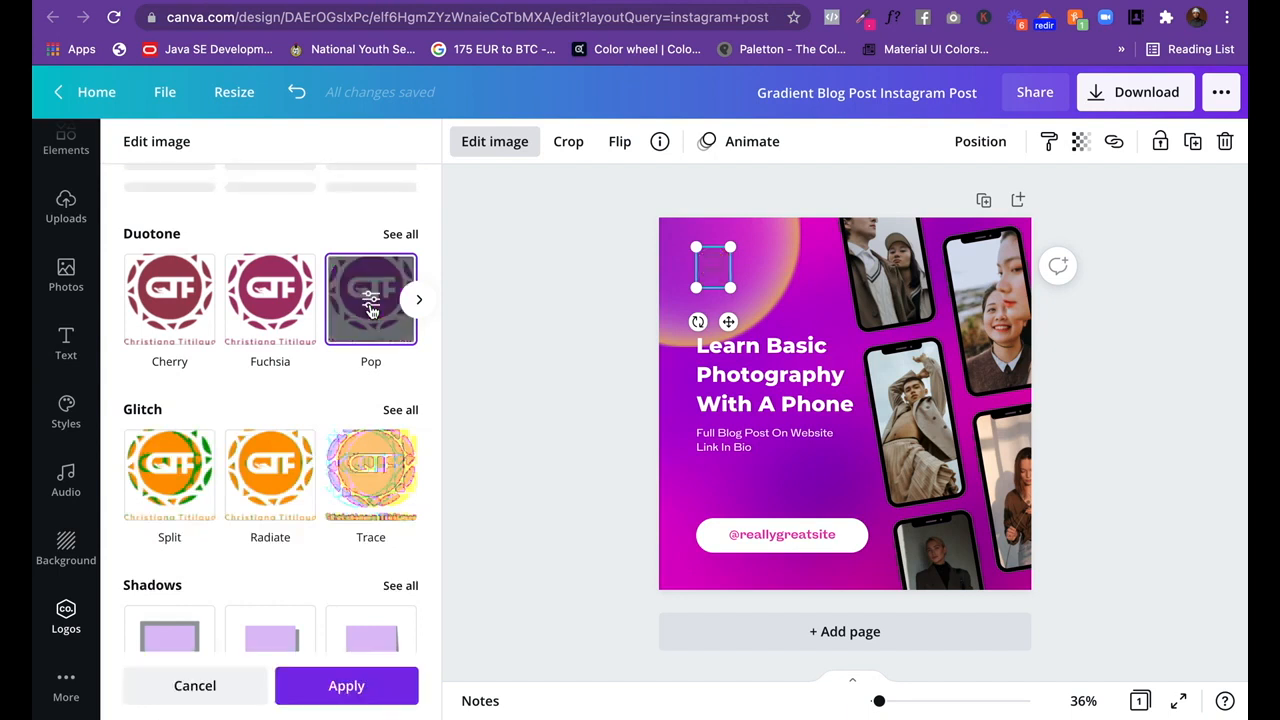
click(272, 300)
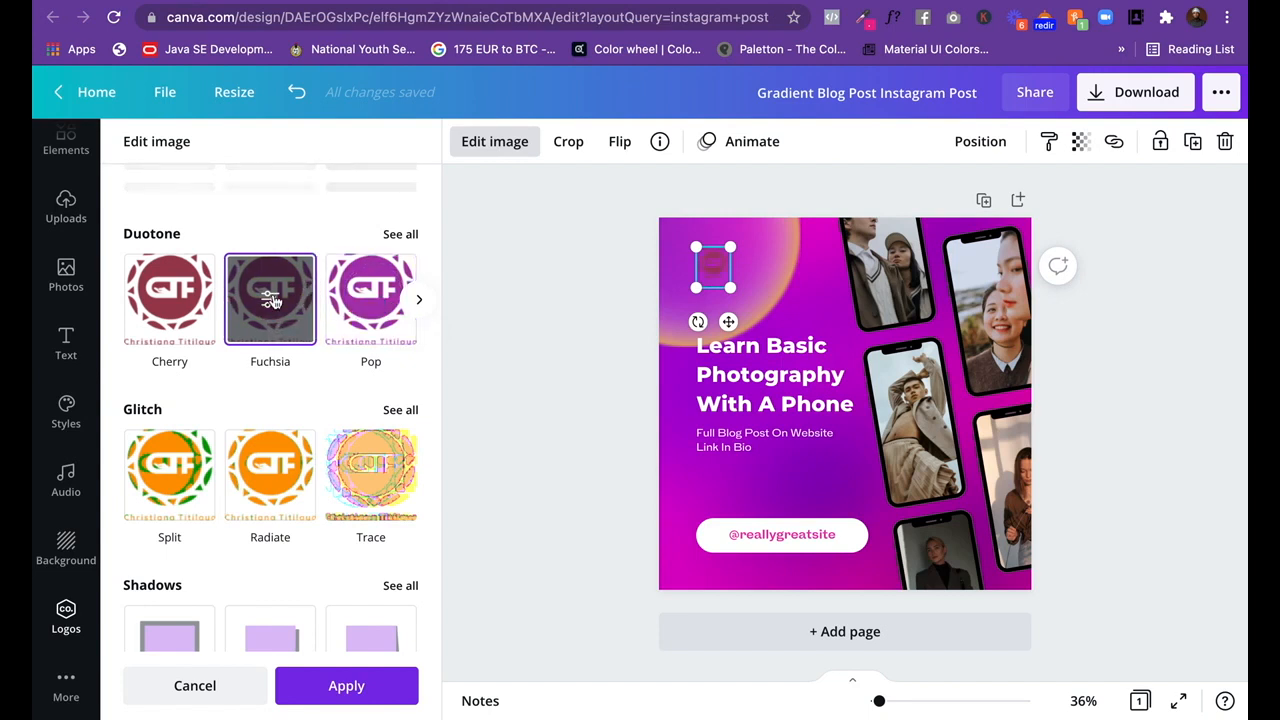
click(272, 300)
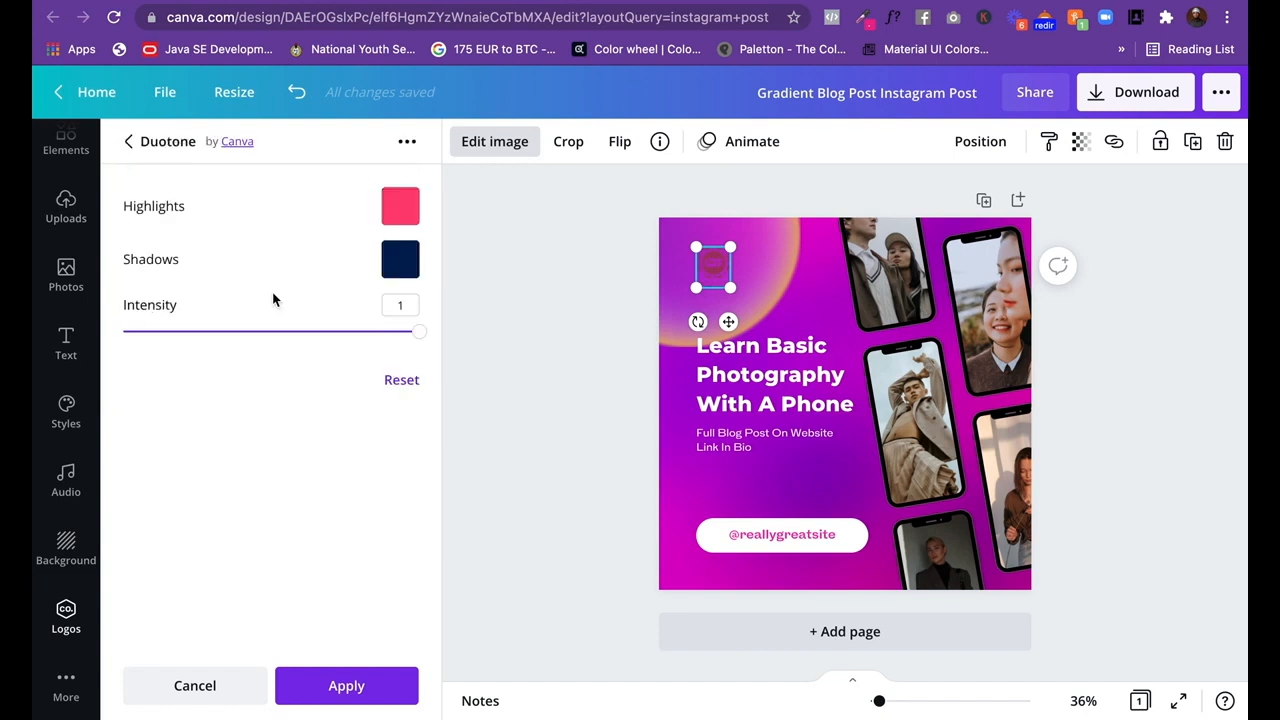
Set the logo's duotone highlights colour to white and apply the effect.
click(418, 336)
click(399, 262)
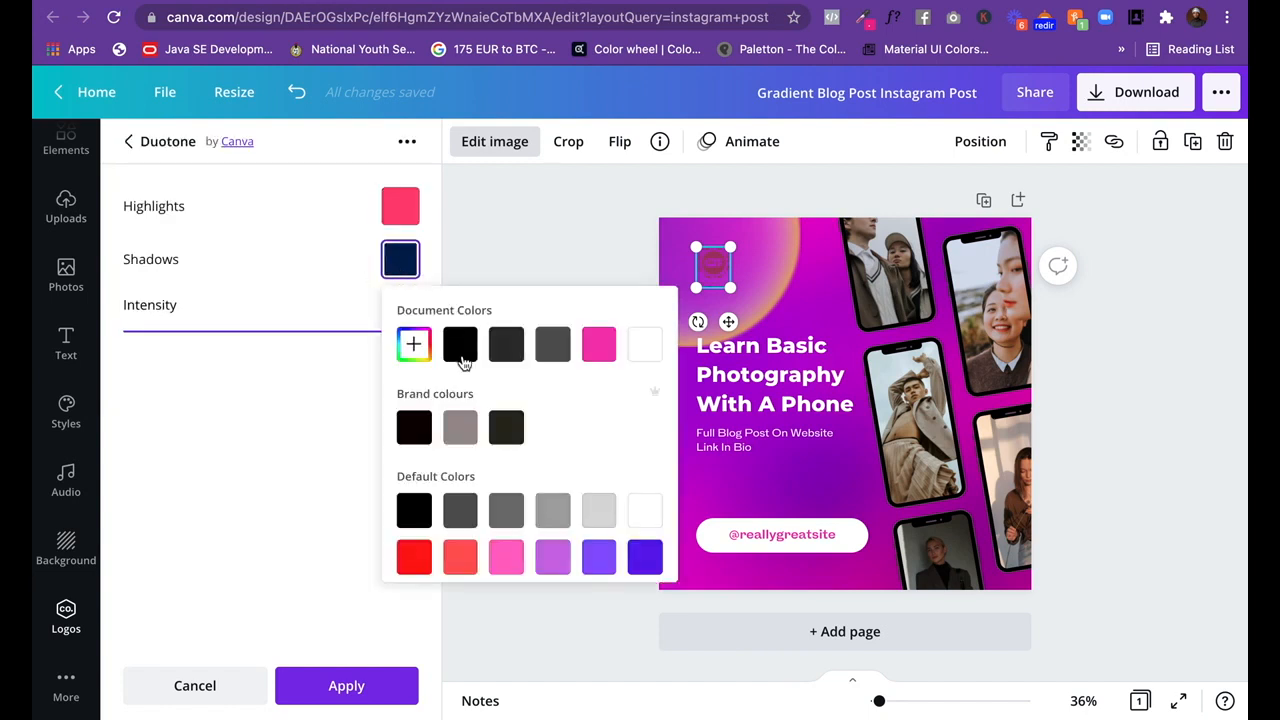
click(401, 214)
click(645, 291)
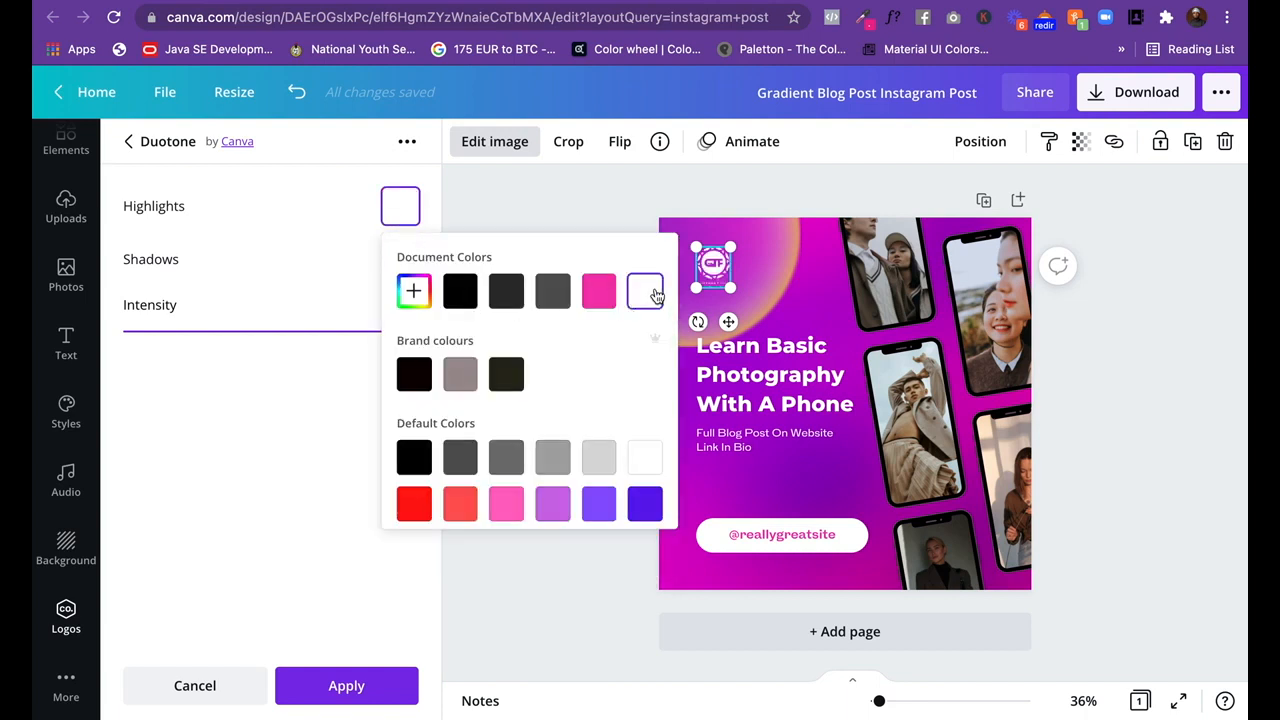
click(514, 215)
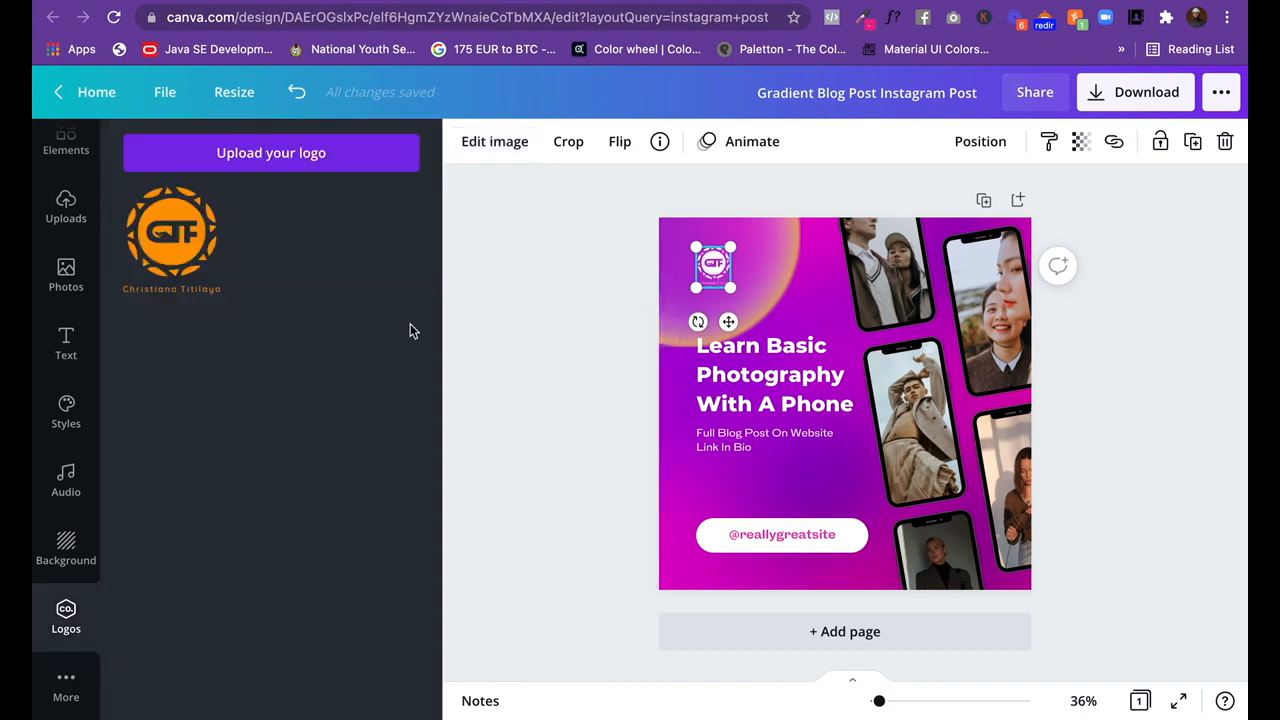
Move the white logo slightly closer to the upper-left corner of the post.
click(600, 300)
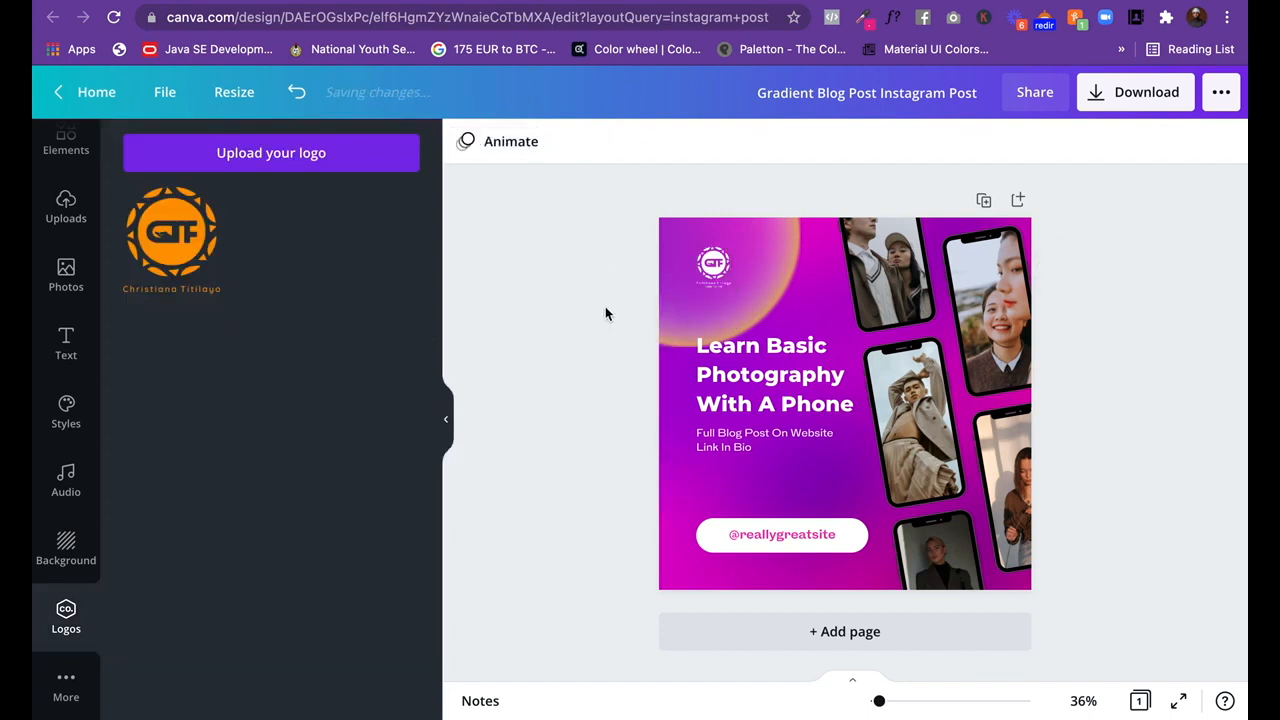
drag(716, 266, 708, 260)
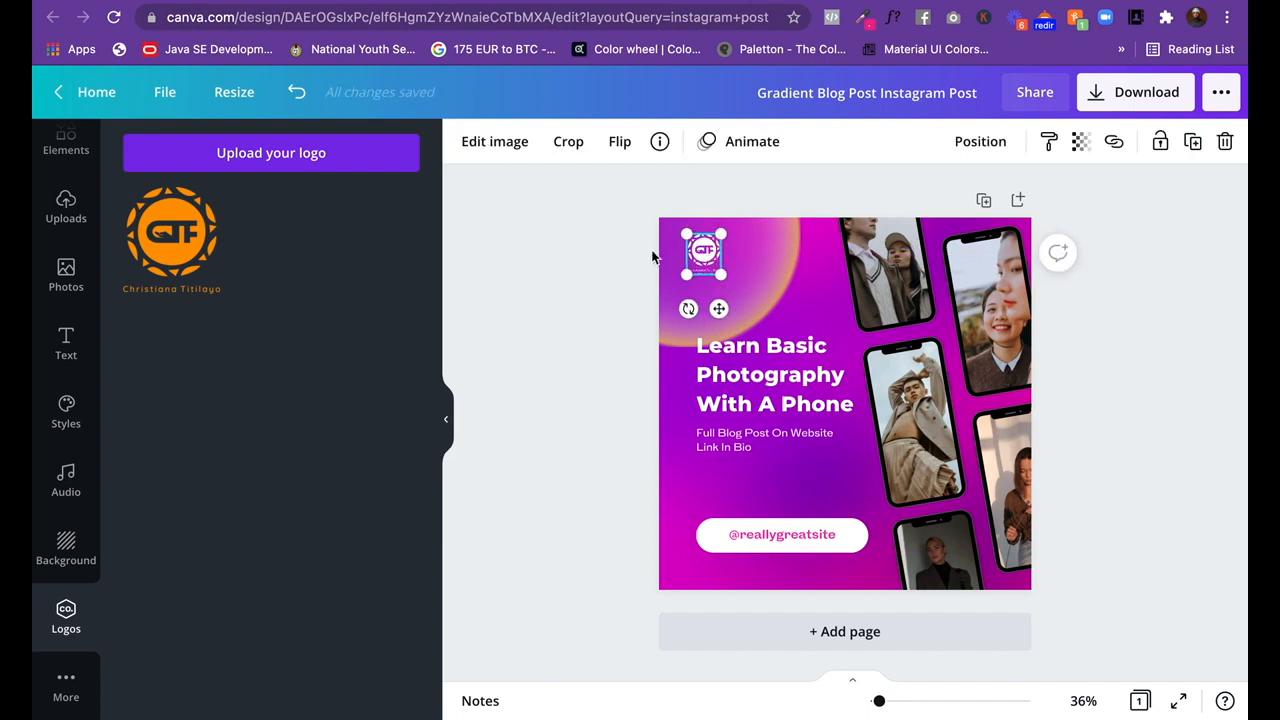
click(616, 246)
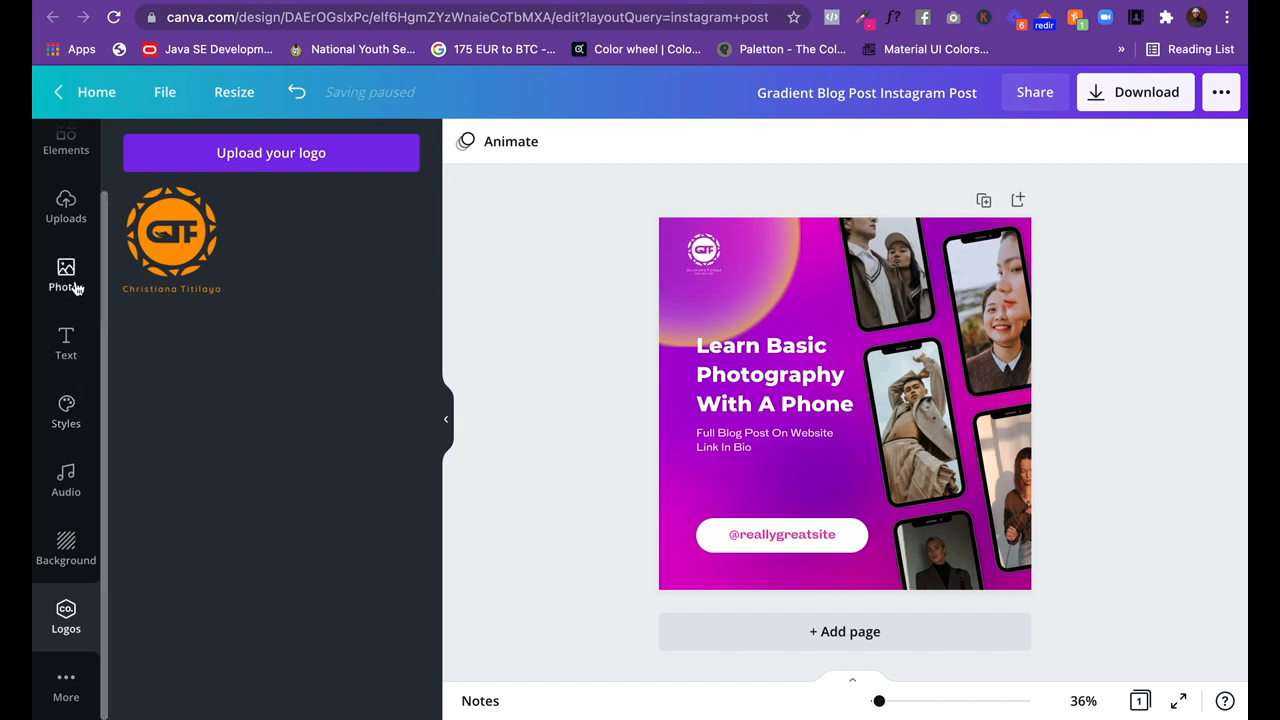
click(65, 203)
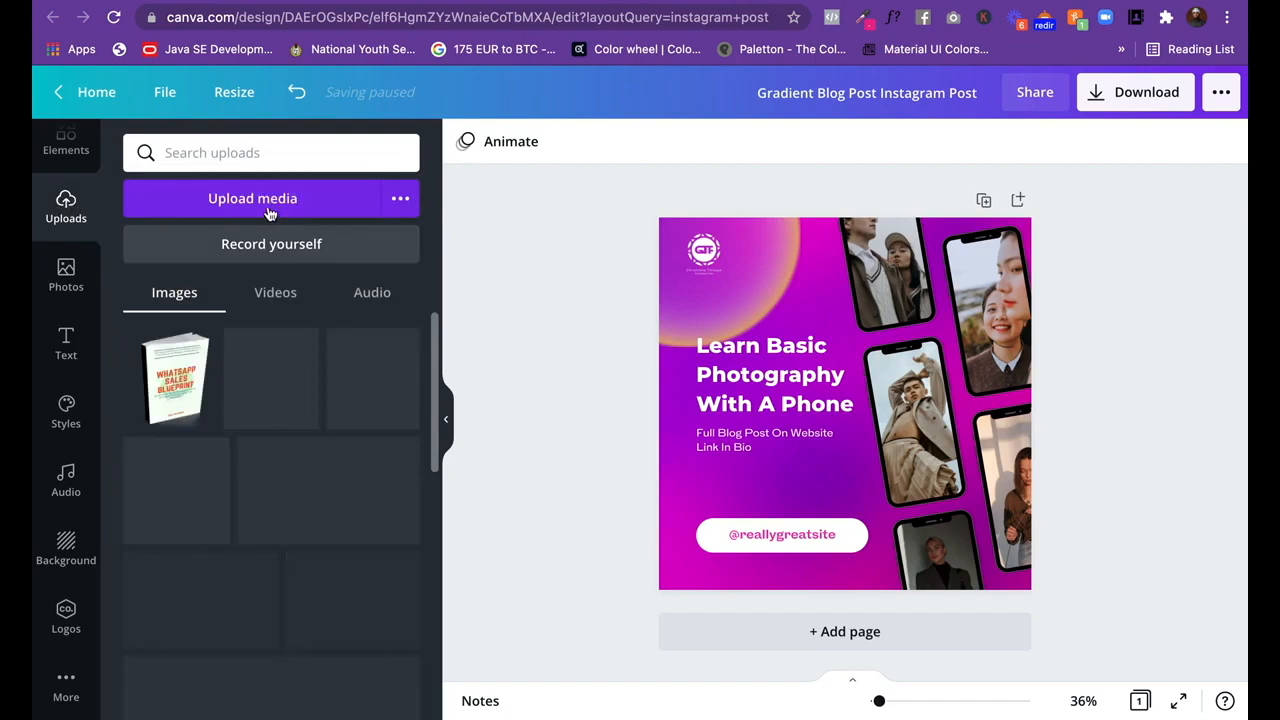
click(278, 200)
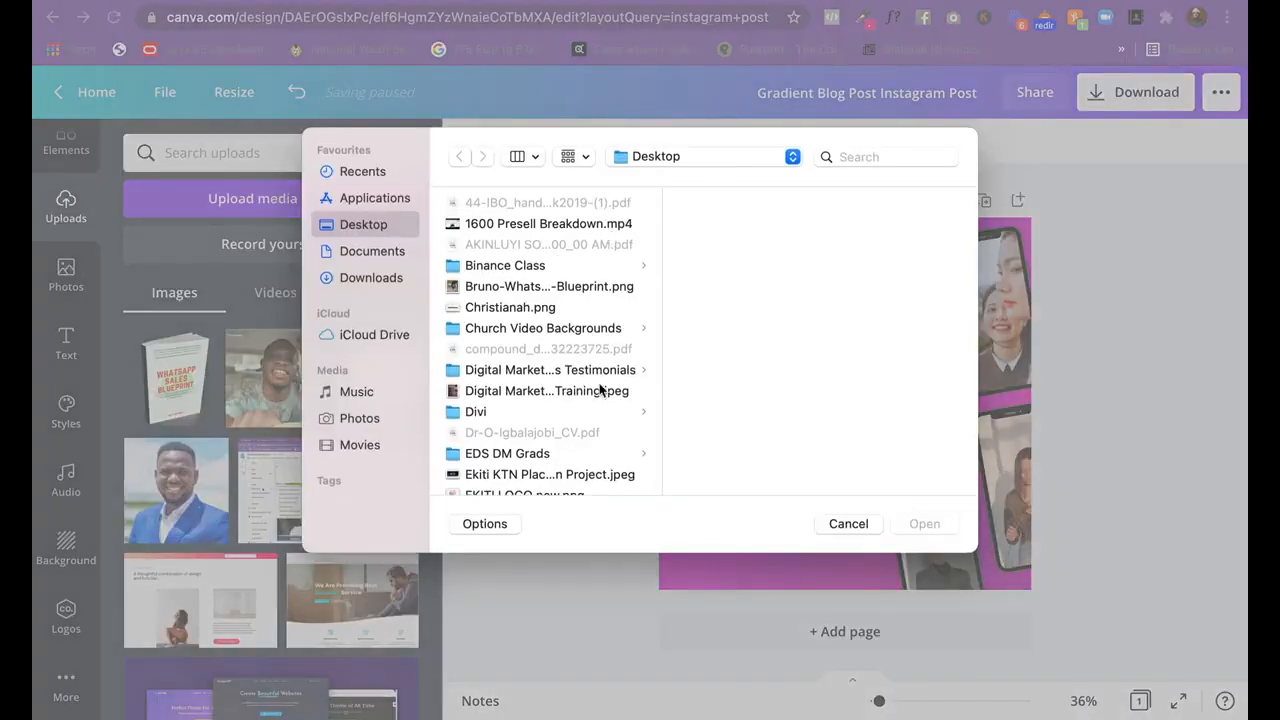
click(847, 524)
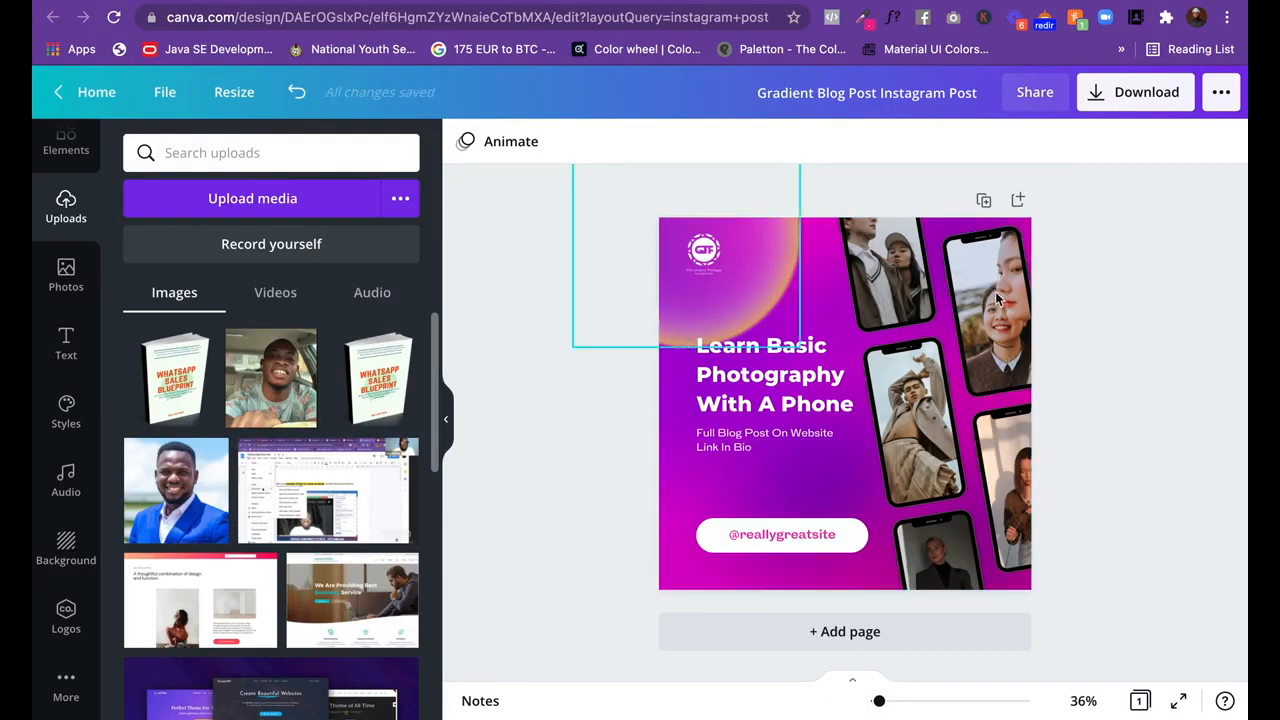
click(925, 408)
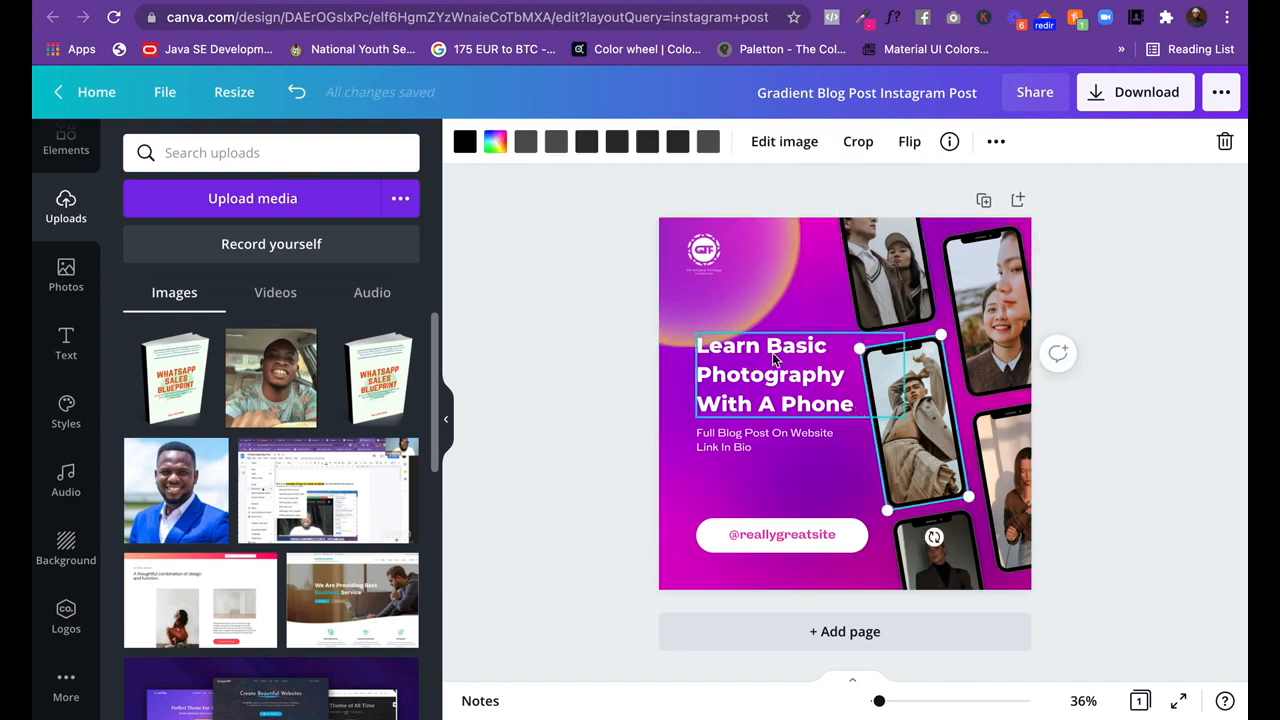
Replace "A" with "Your" in the heading so it reads "Learn Basic Photography With Your Phone", keeping it on three lines.
click(778, 410)
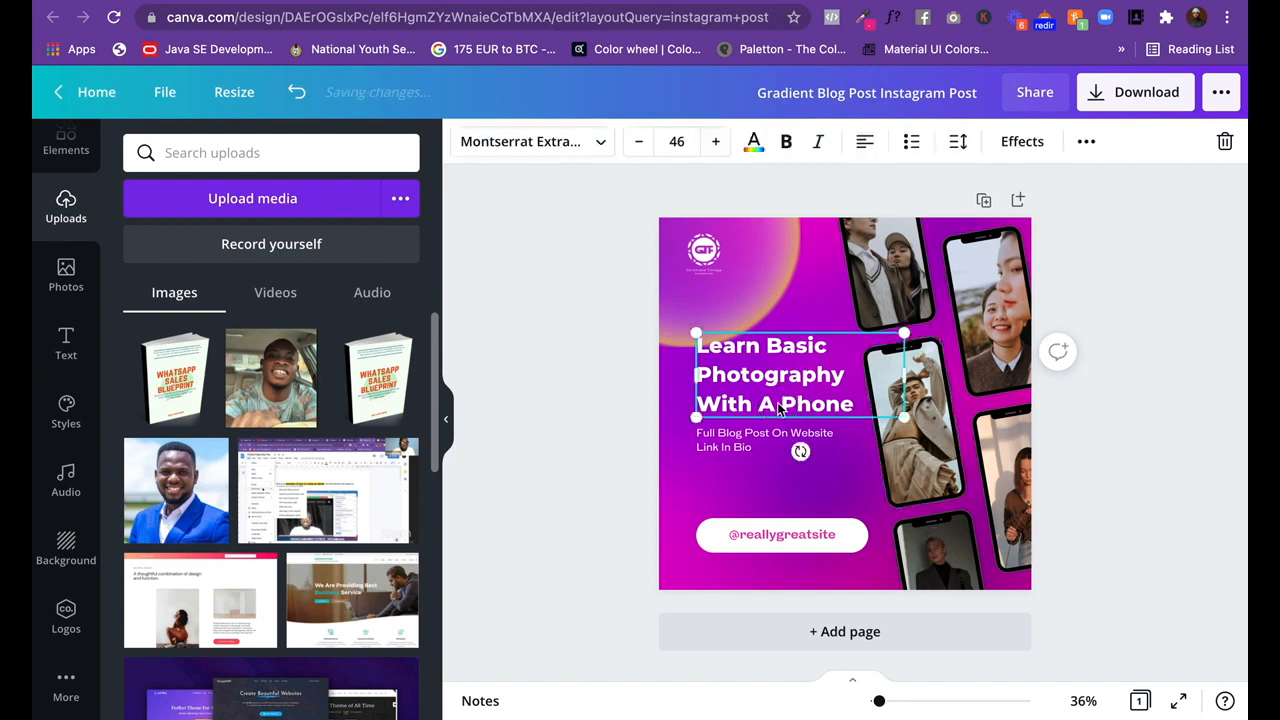
click(778, 405)
key(BackSpace)
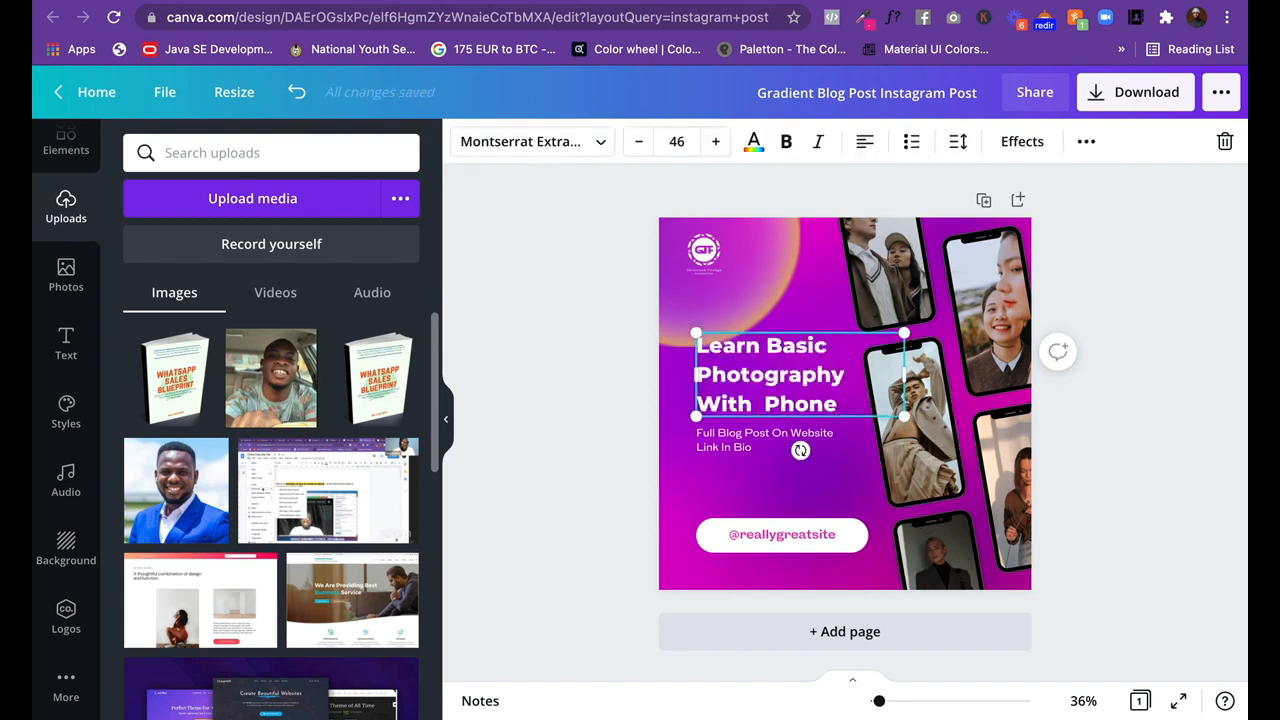
text(T)
key(BackSpace)
text(Y)
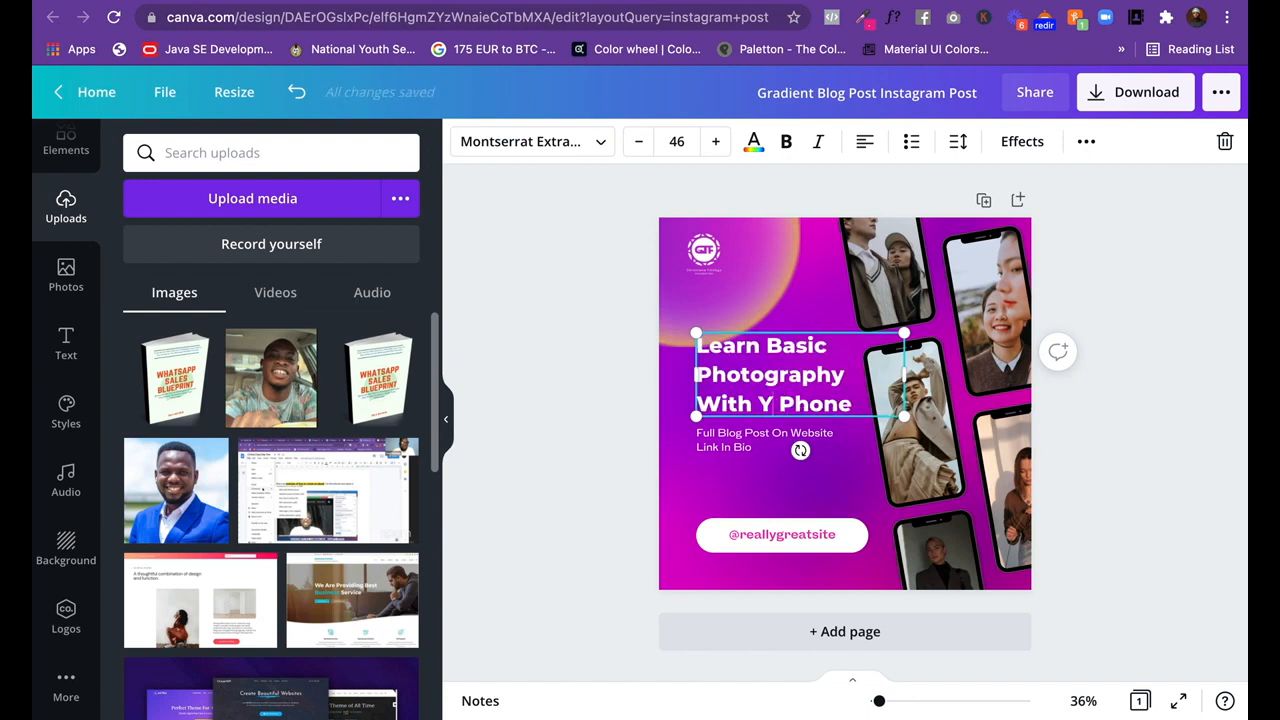
text(our)
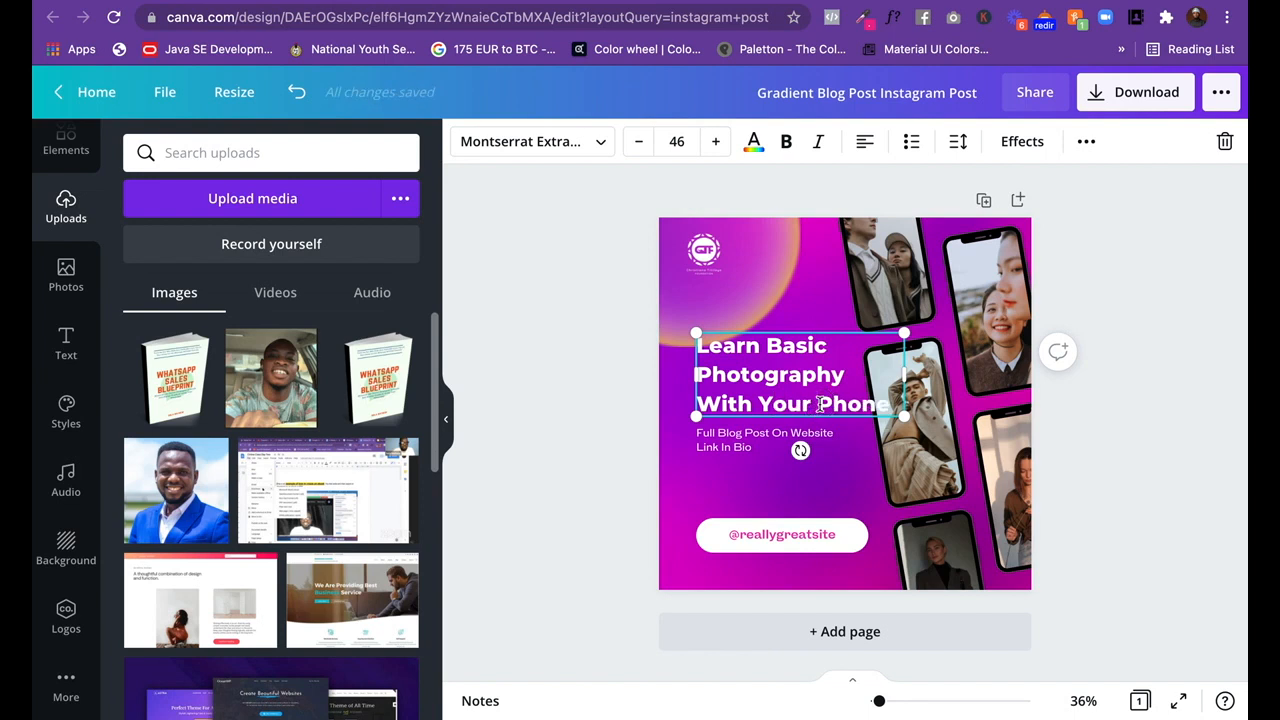
key(Return)
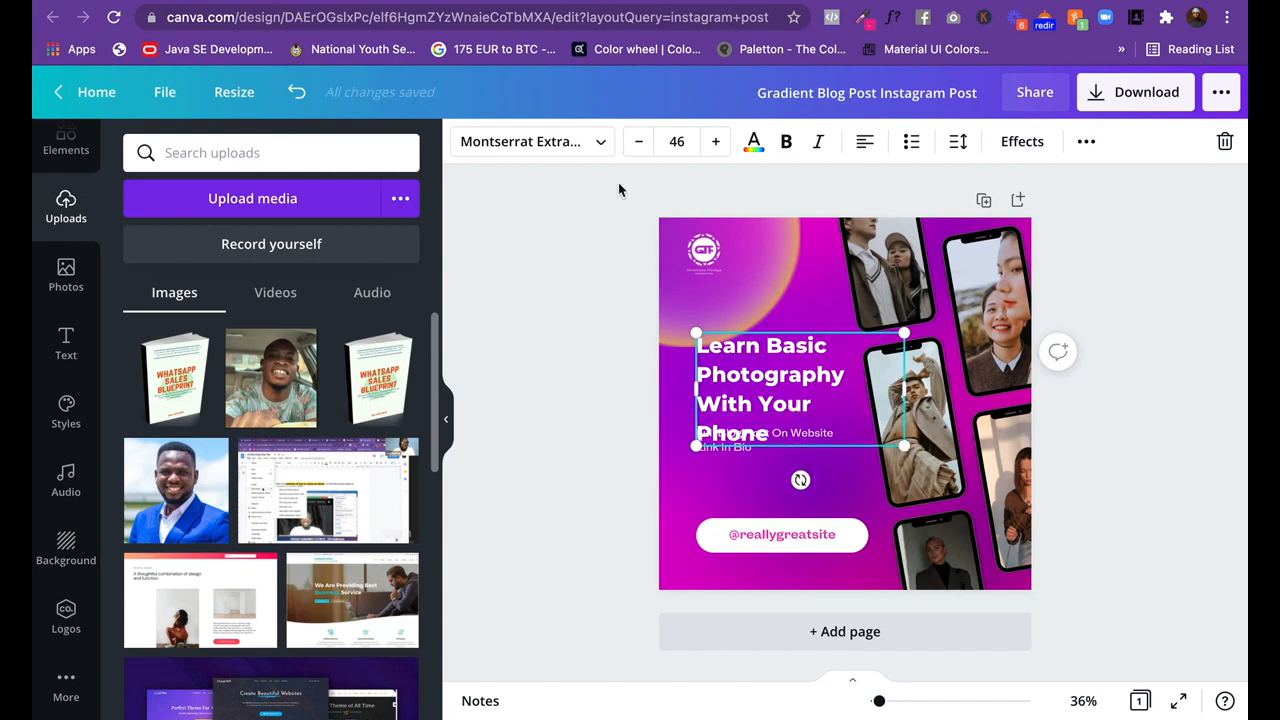
click(297, 95)
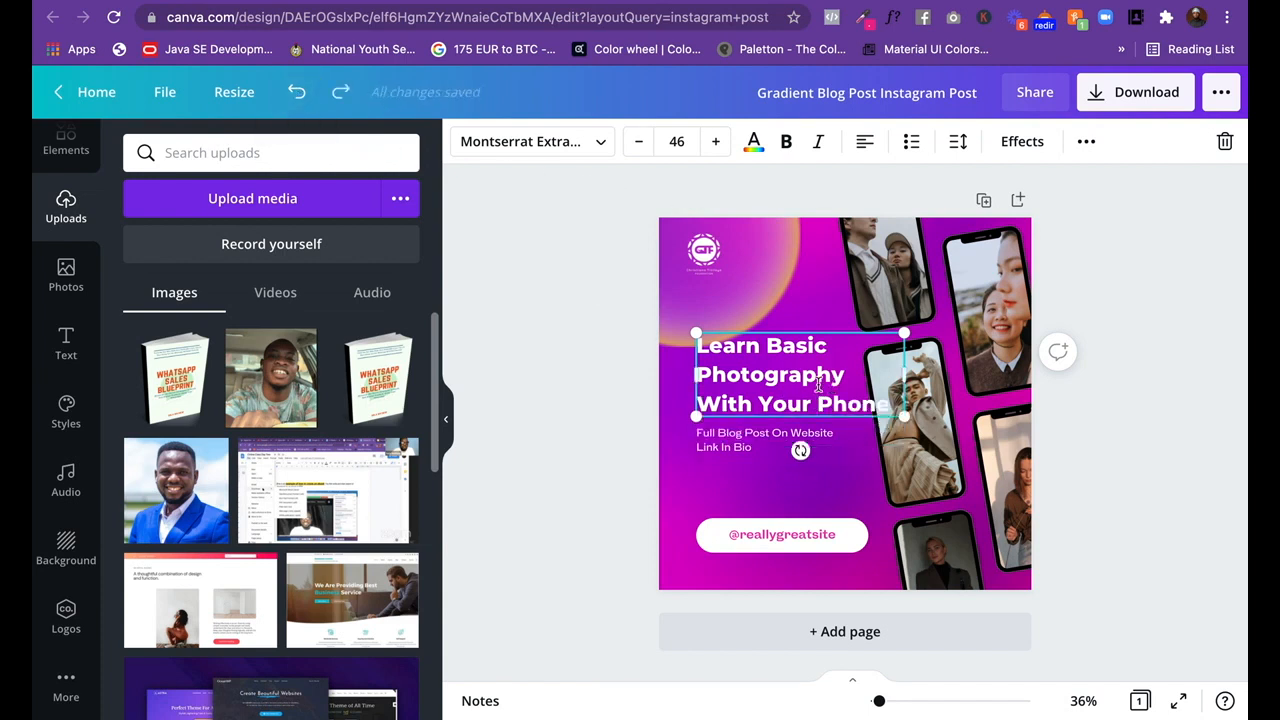
Move the "Full Blog Post On Website Link In Bio" text slightly down to leave more space below the heading.
click(764, 442)
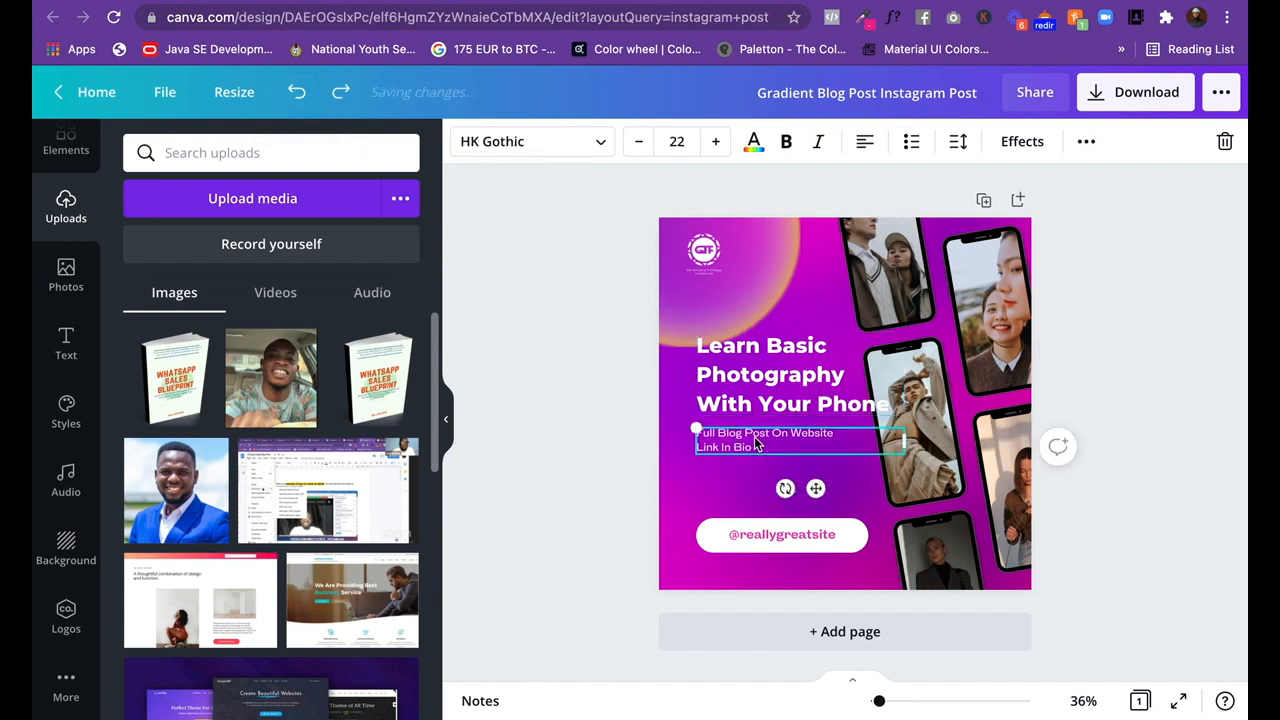
drag(755, 443, 754, 460)
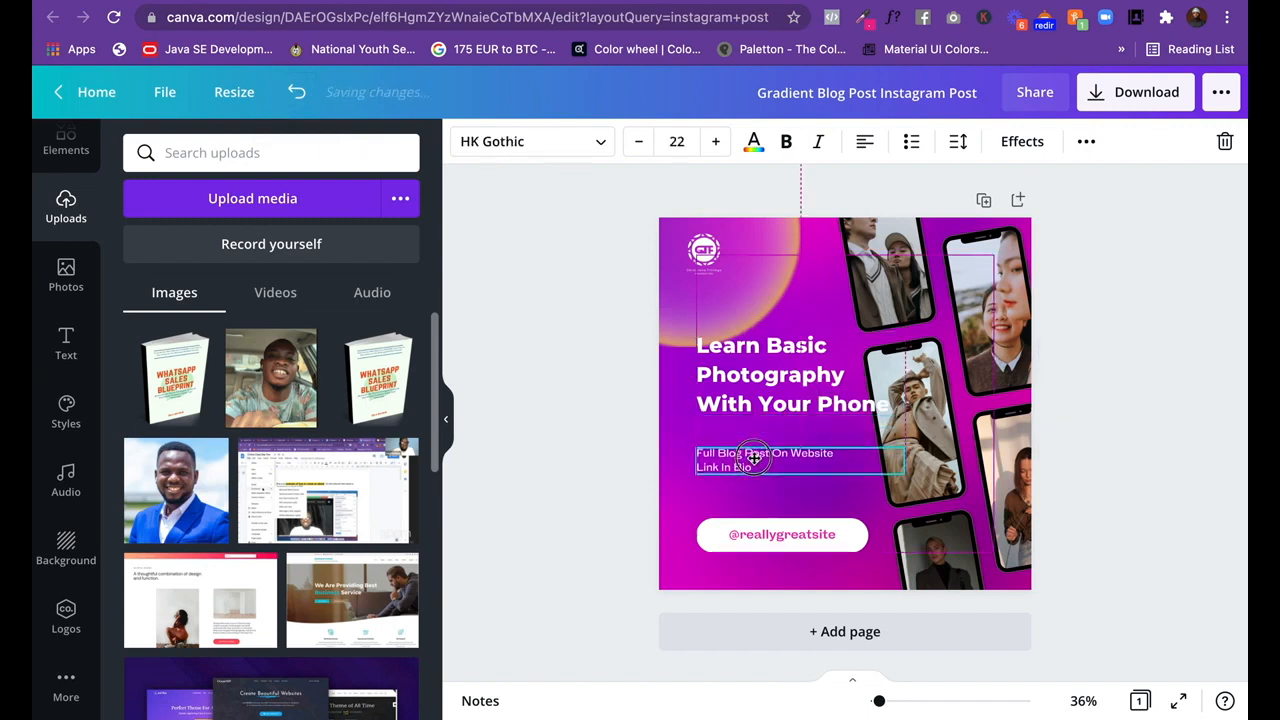
click(763, 407)
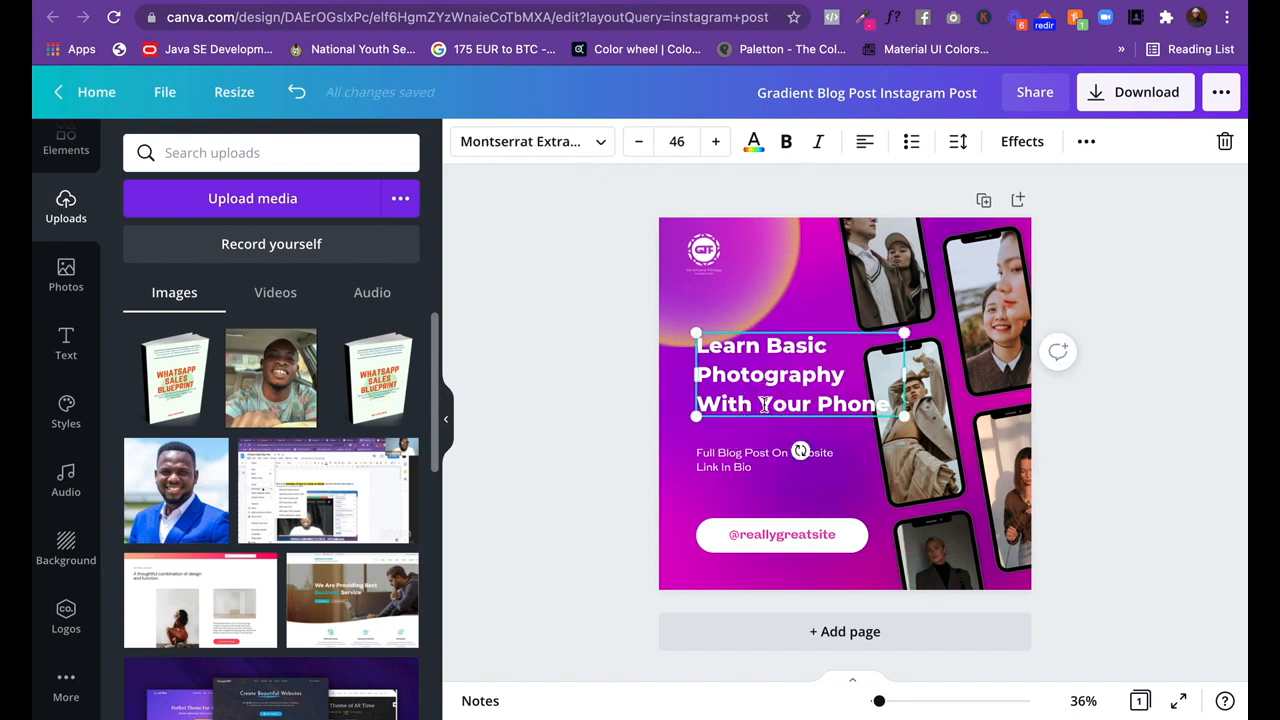
Break the heading before "Your Phone" so those words sit on a fourth line.
key(Return)
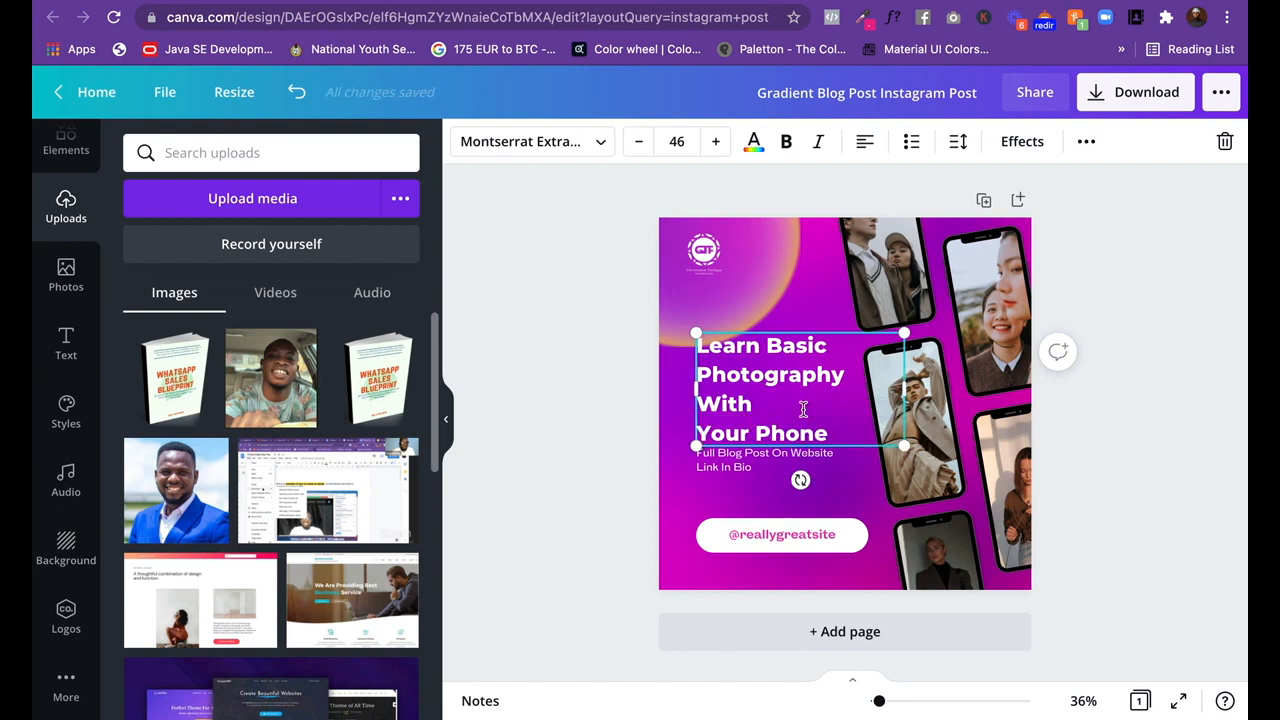
click(625, 383)
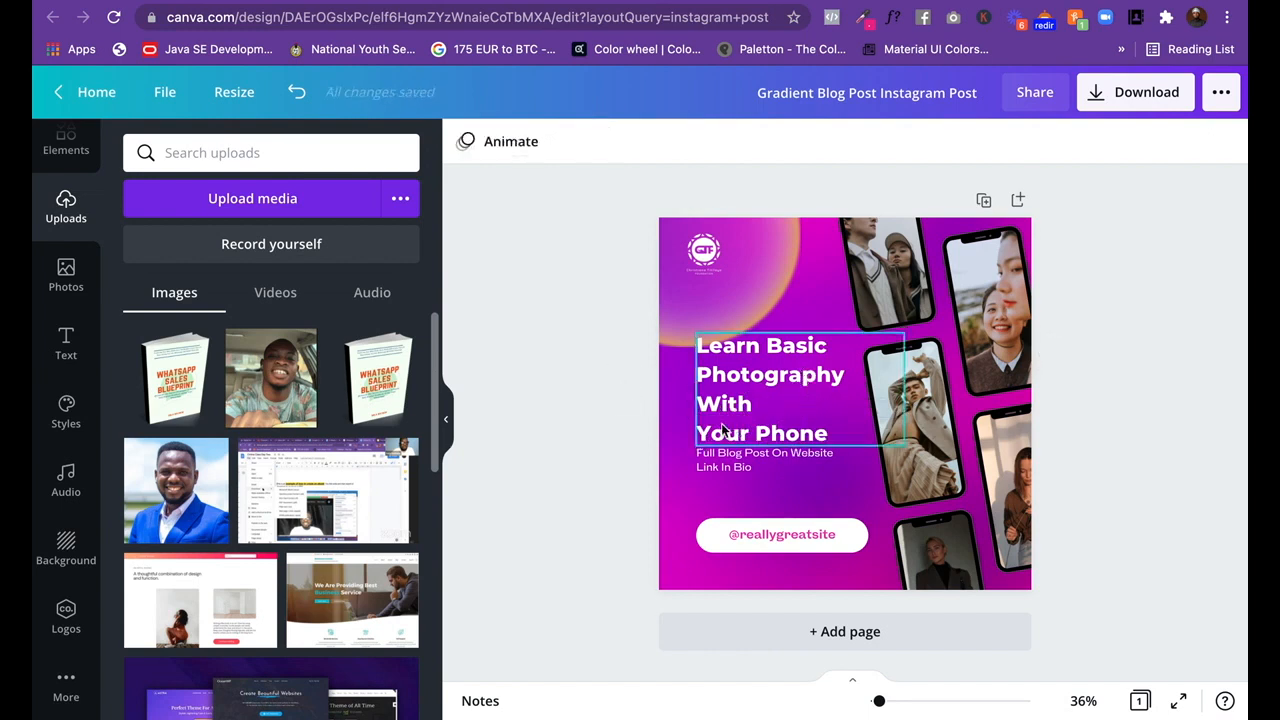
Replace the "Full Blog Post On Website Link In Bio" text with "Even If You Don't Know Photography Before".
click(754, 472)
click(754, 472)
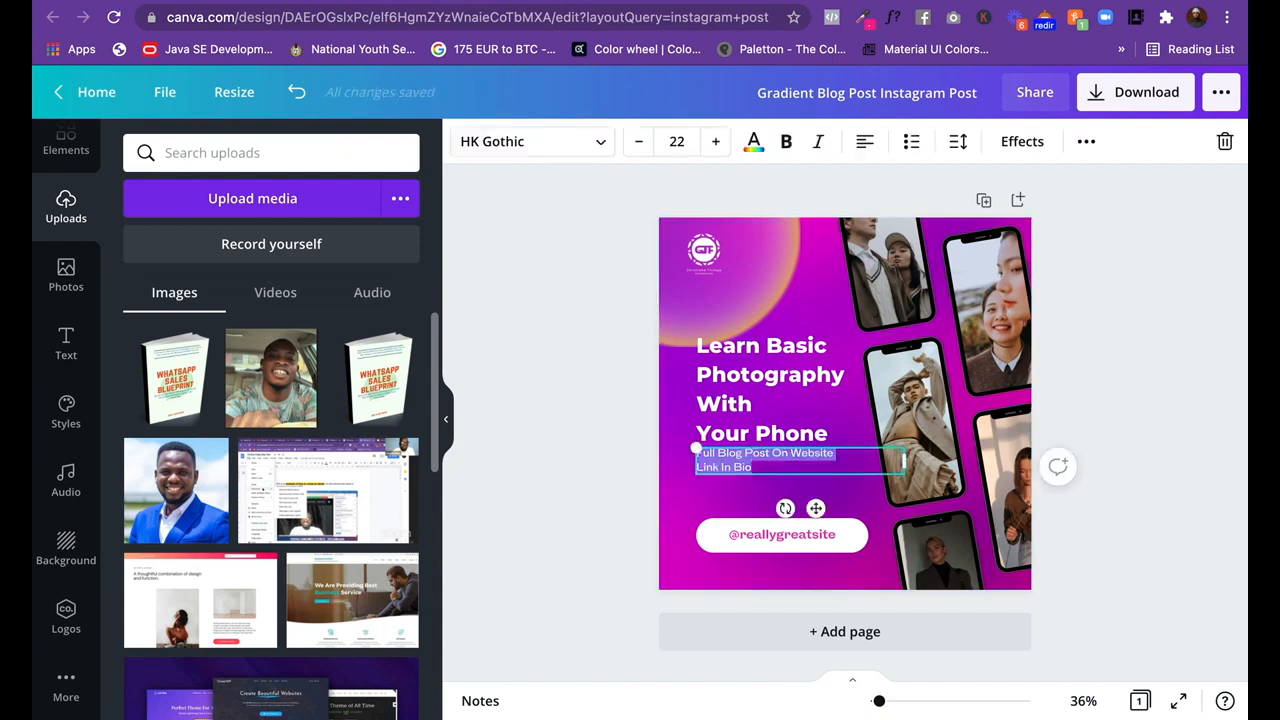
key(BackSpace)
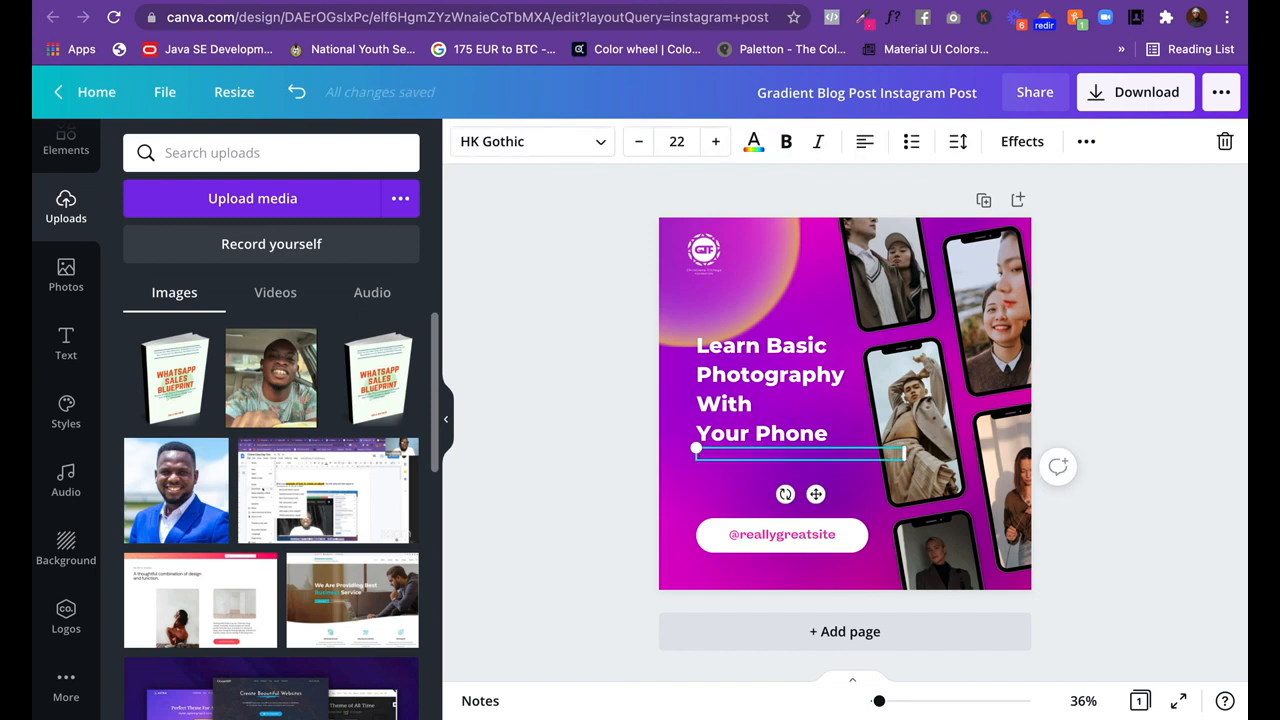
text(Even If You Don't Know Photo)
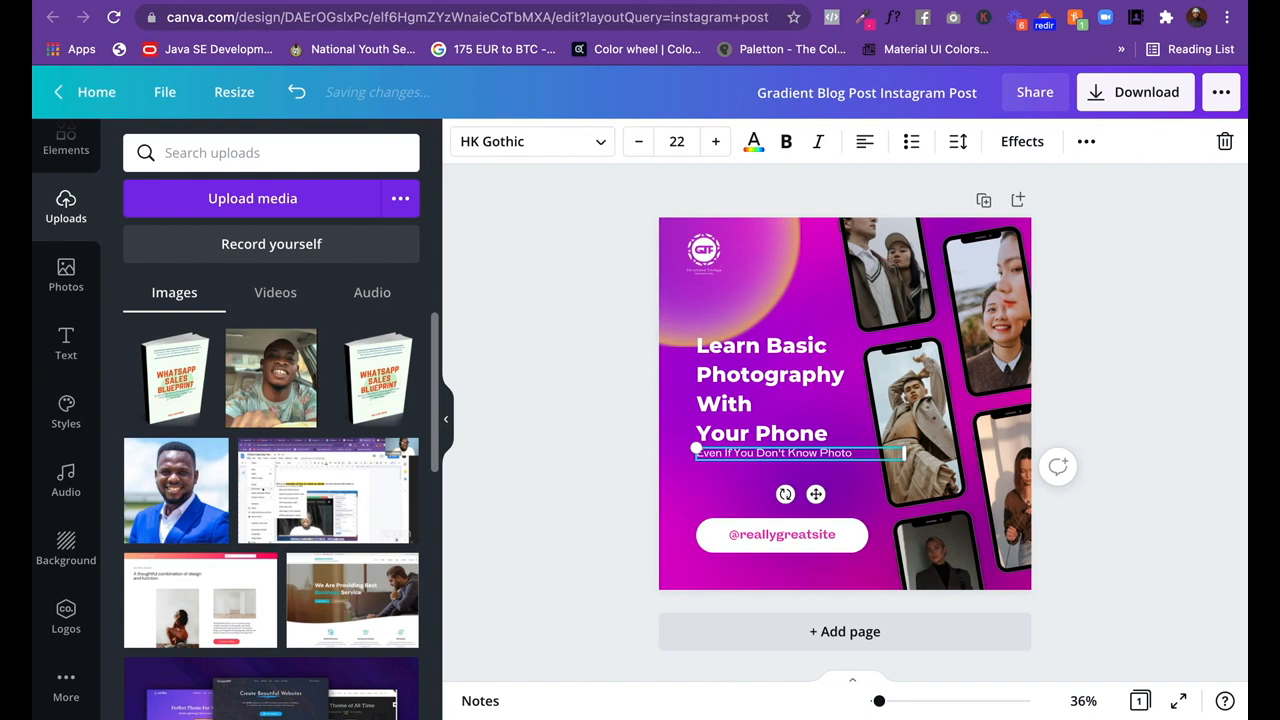
text(graphy Before)
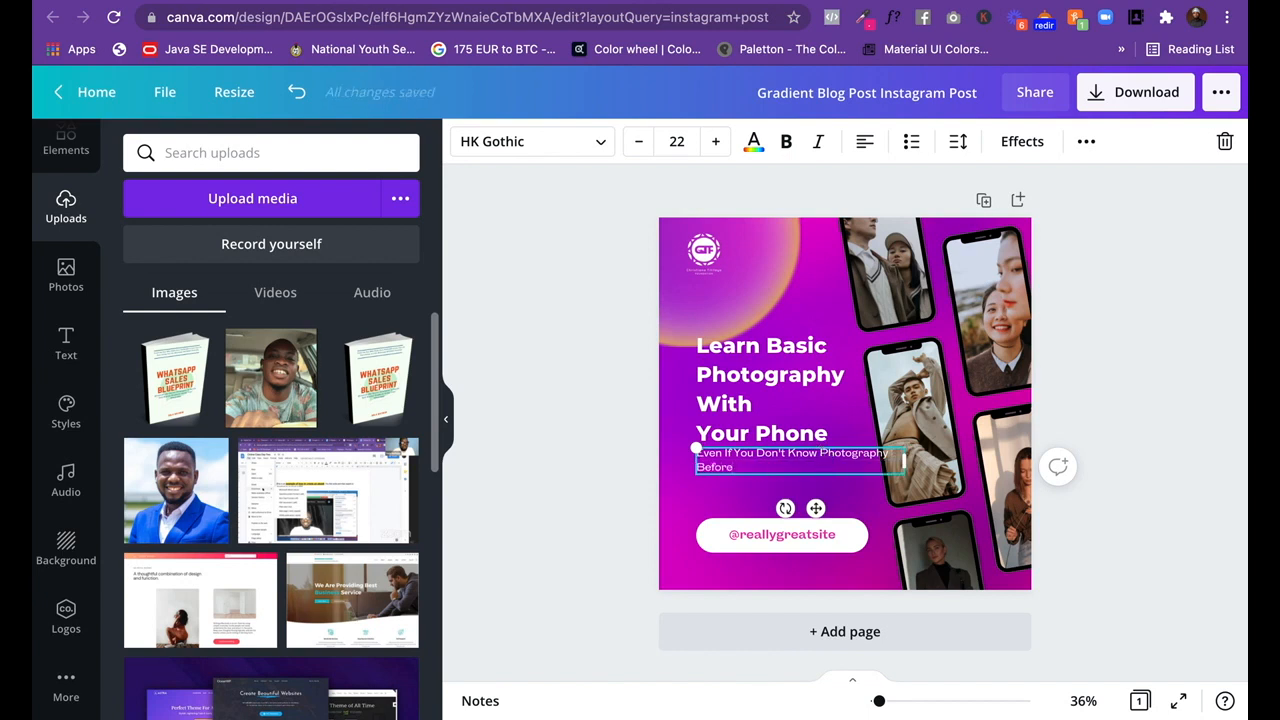
Reword the small text below the heading to "No Prior Experience Required".
click(809, 467)
click(810, 467)
drag(809, 467, 693, 450)
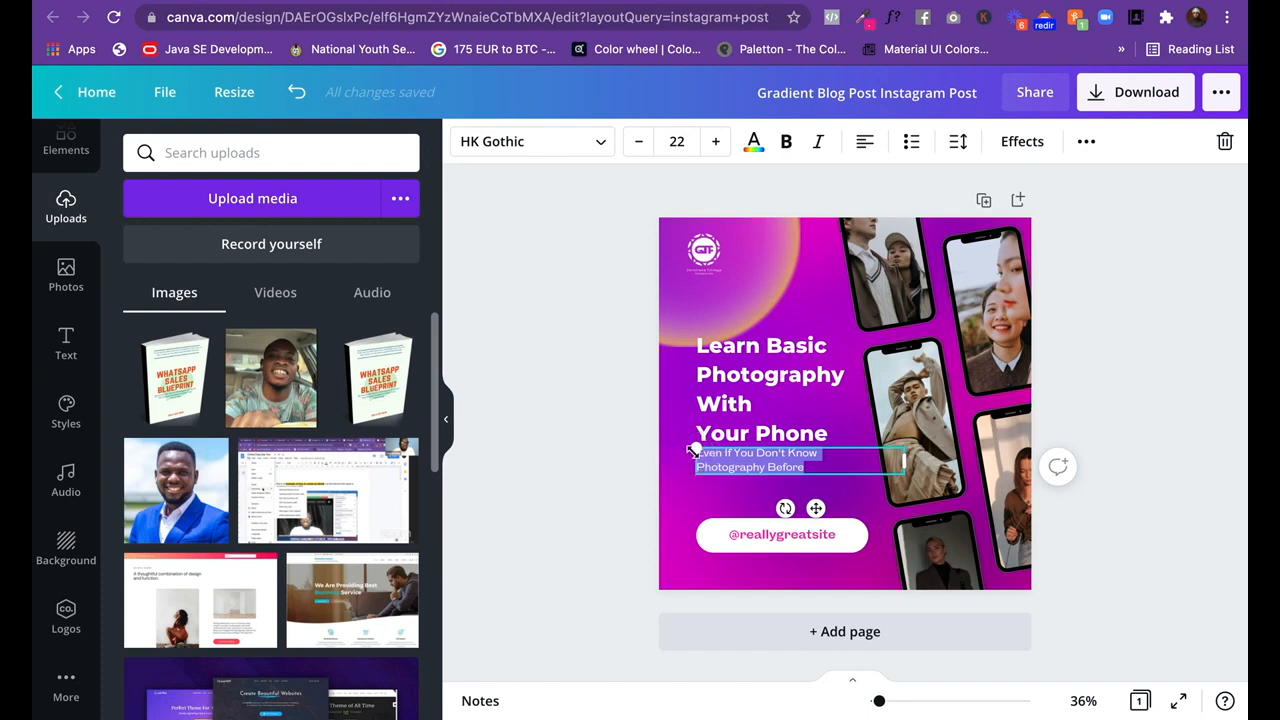
text(No Prior E)
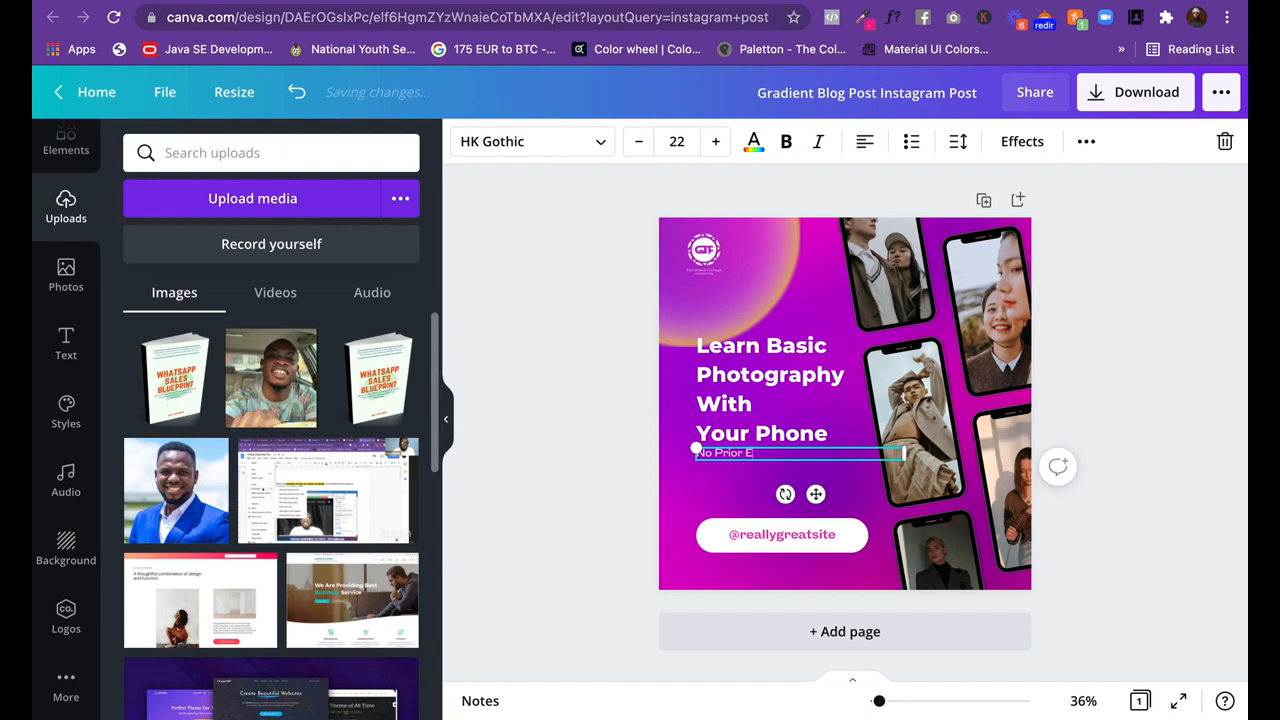
text(xperience Required)
click(618, 458)
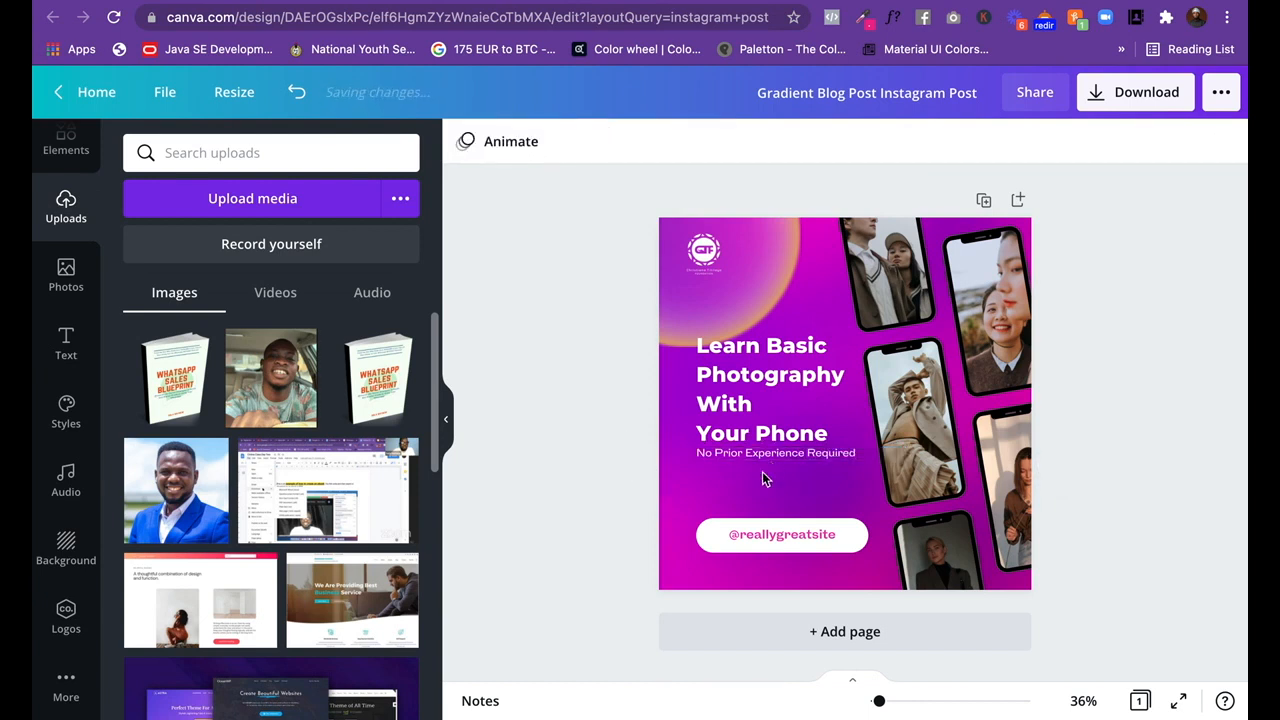
click(795, 538)
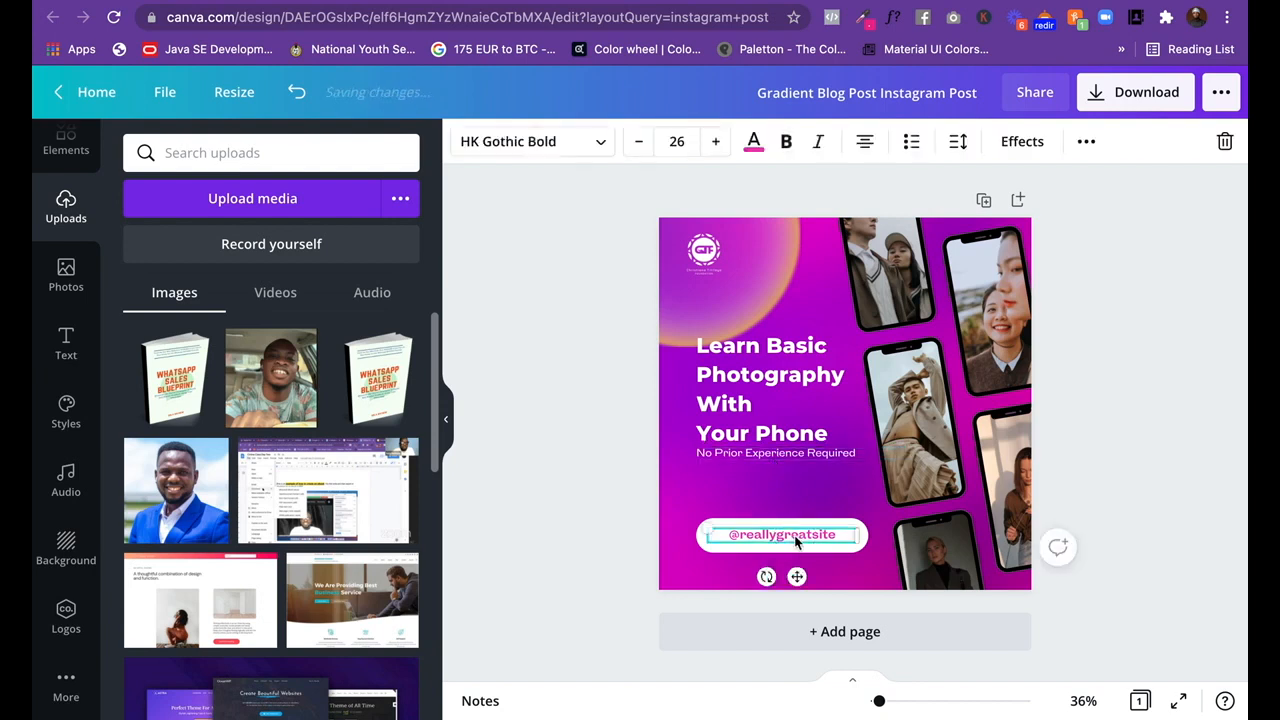
click(831, 537)
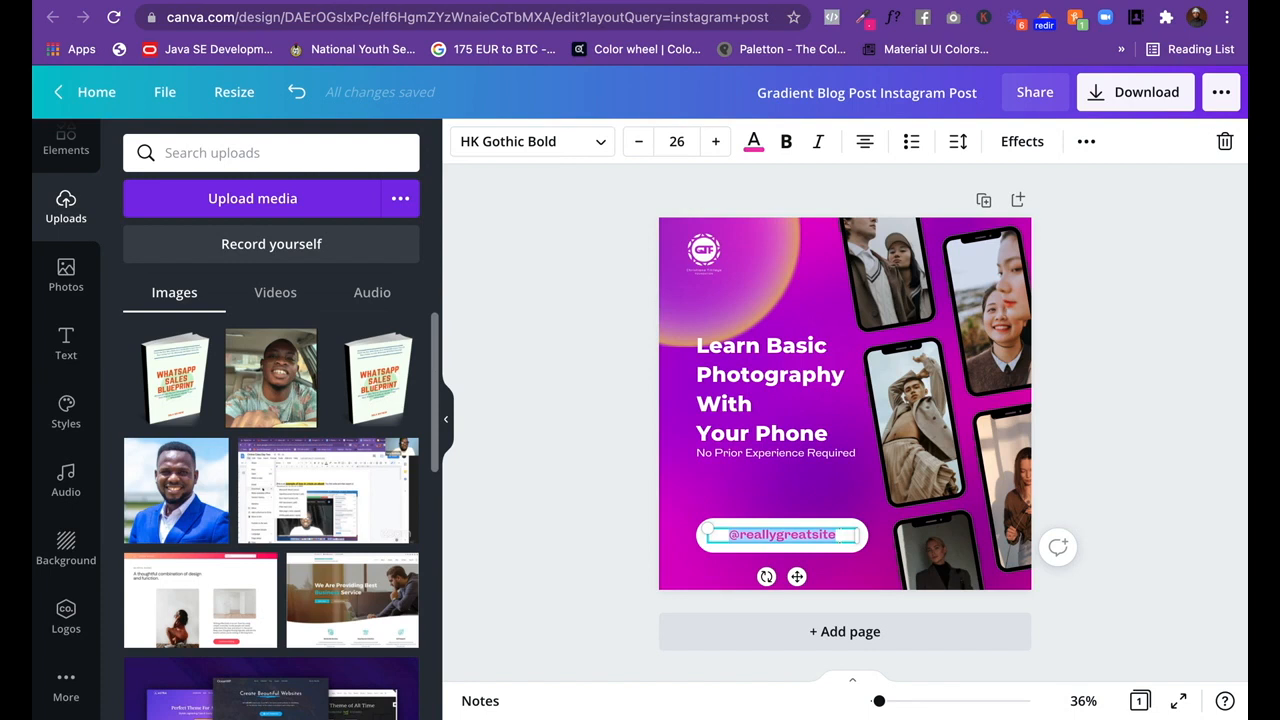
text(Sign Up)
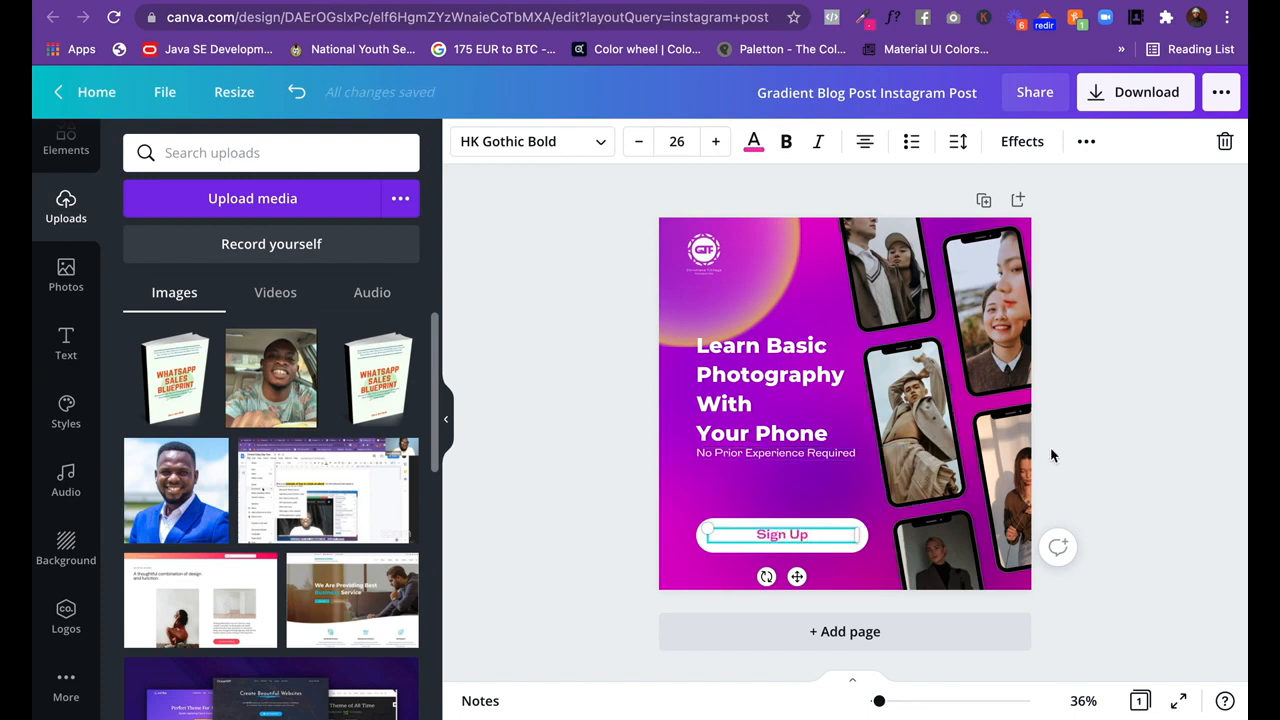
click(1084, 449)
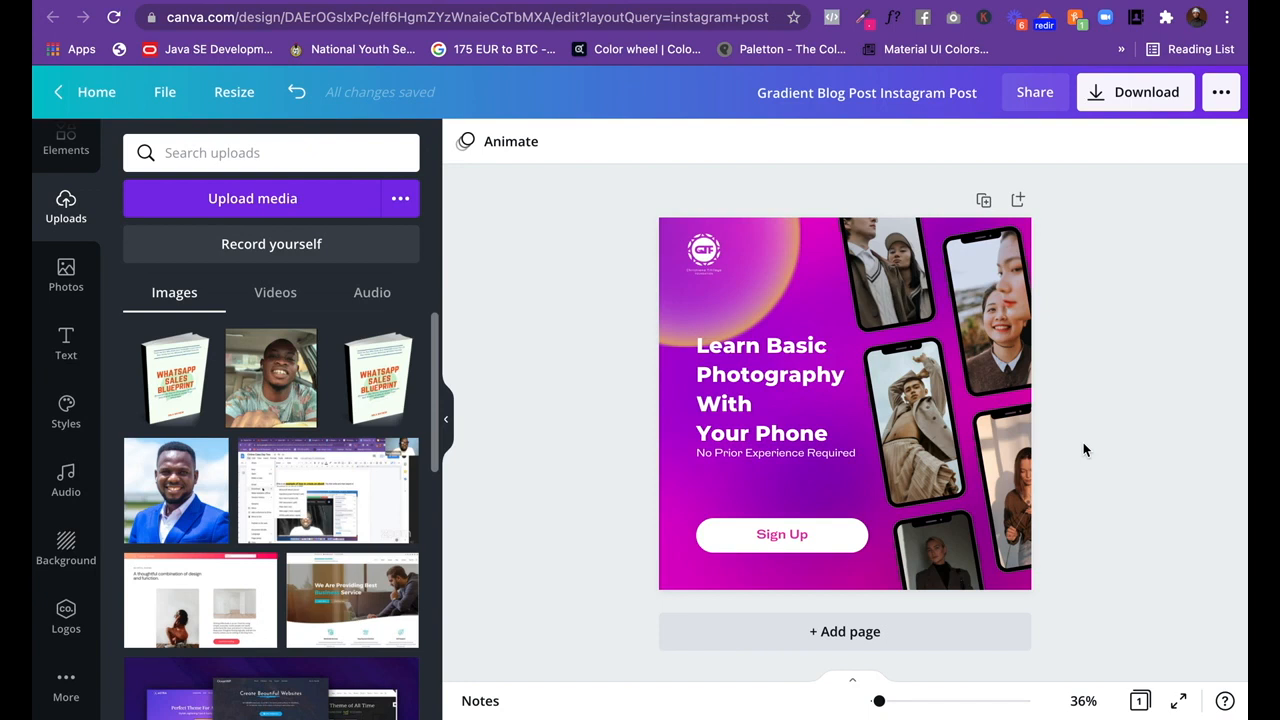
Add the uploaded blue-suit portrait to the post and fit it into the lower-right phone frame.
click(930, 415)
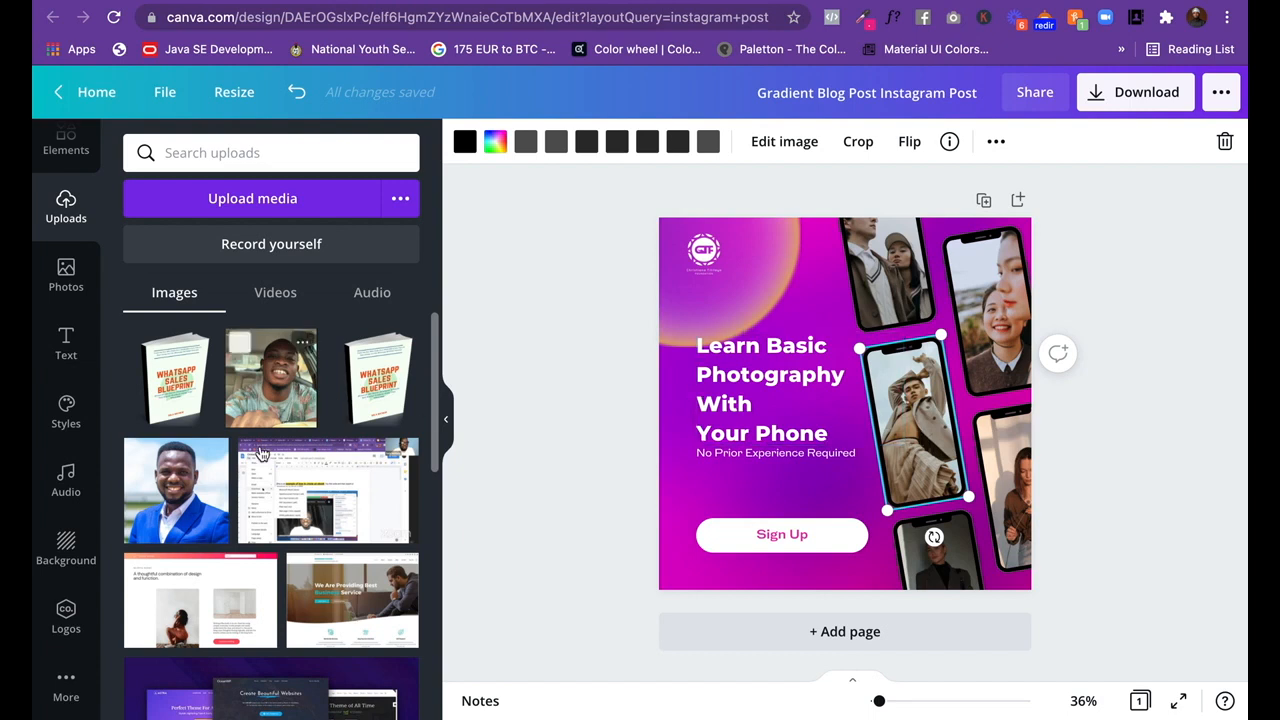
drag(176, 485, 480, 429)
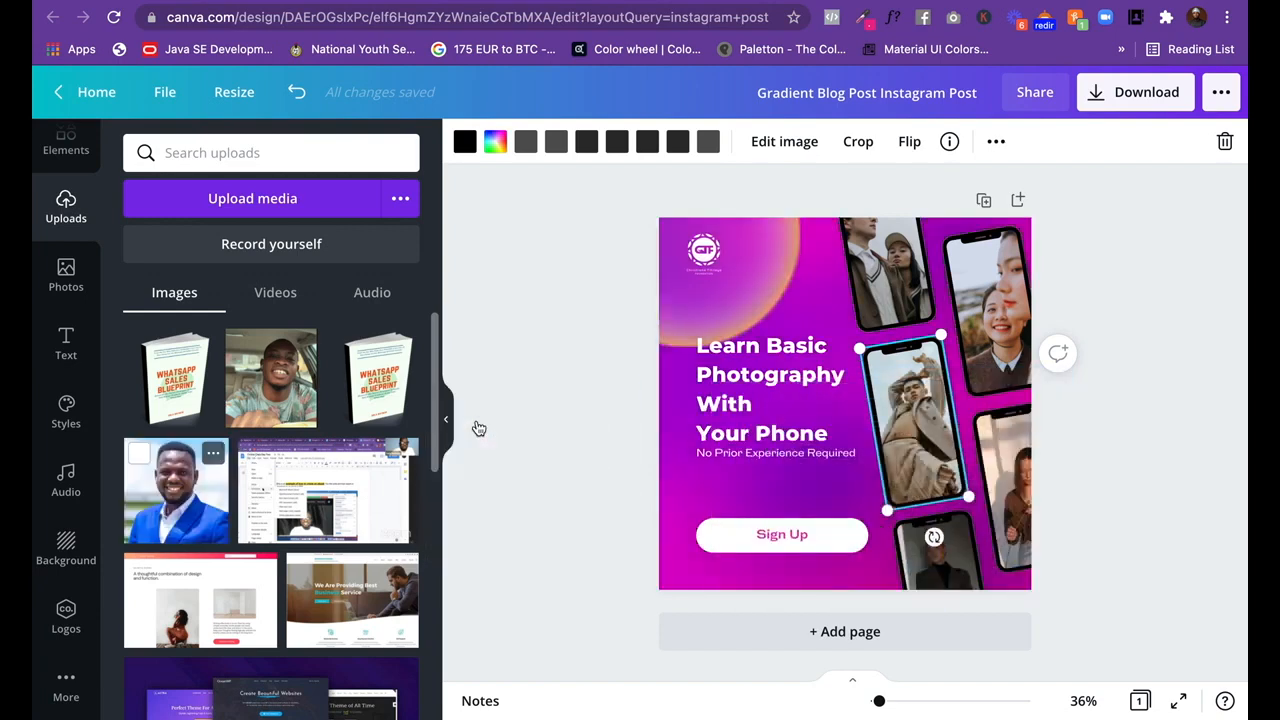
click(196, 505)
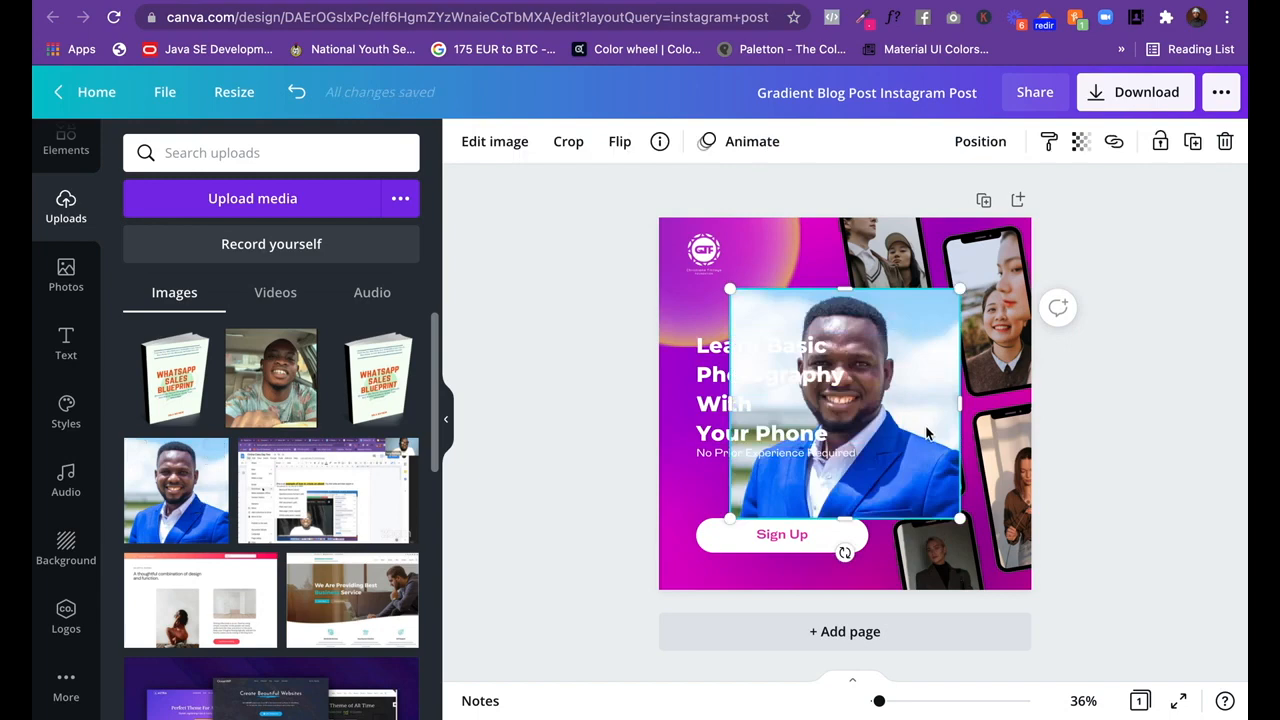
drag(909, 398, 988, 436)
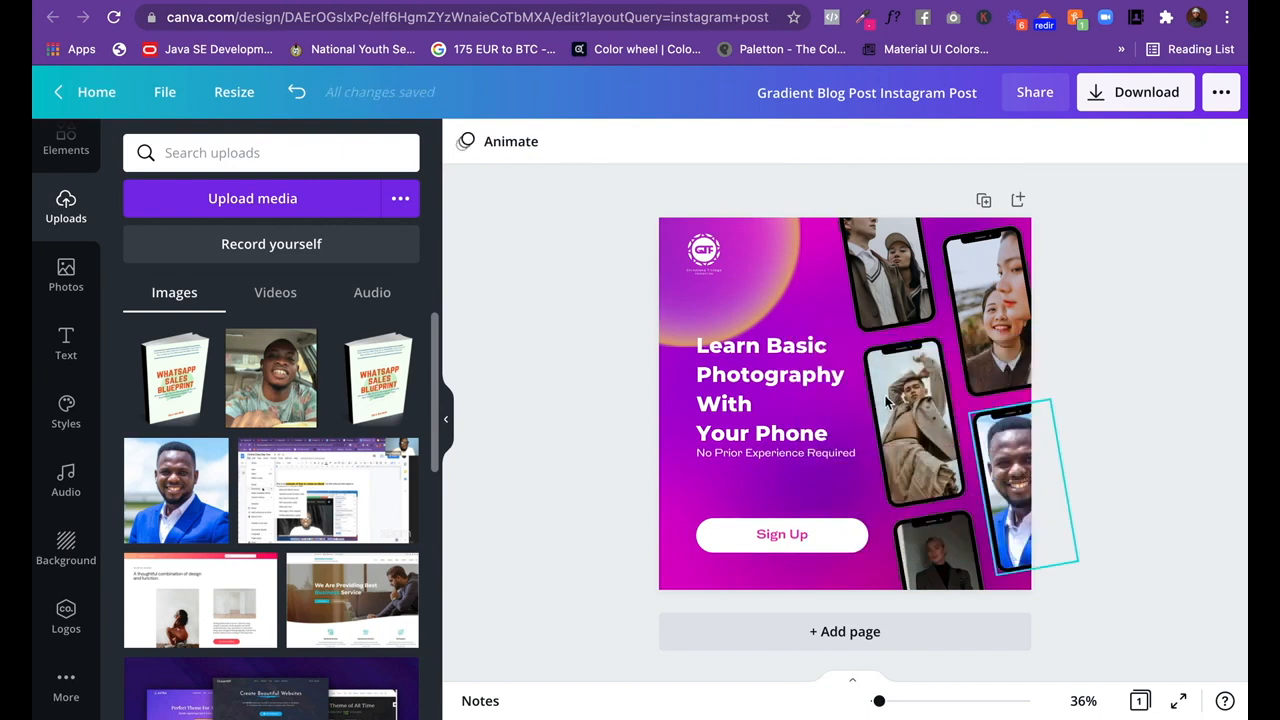
Add the uploaded blue-suit portrait again and fit it into the middle phone frame beside the heading.
click(928, 396)
click(1016, 470)
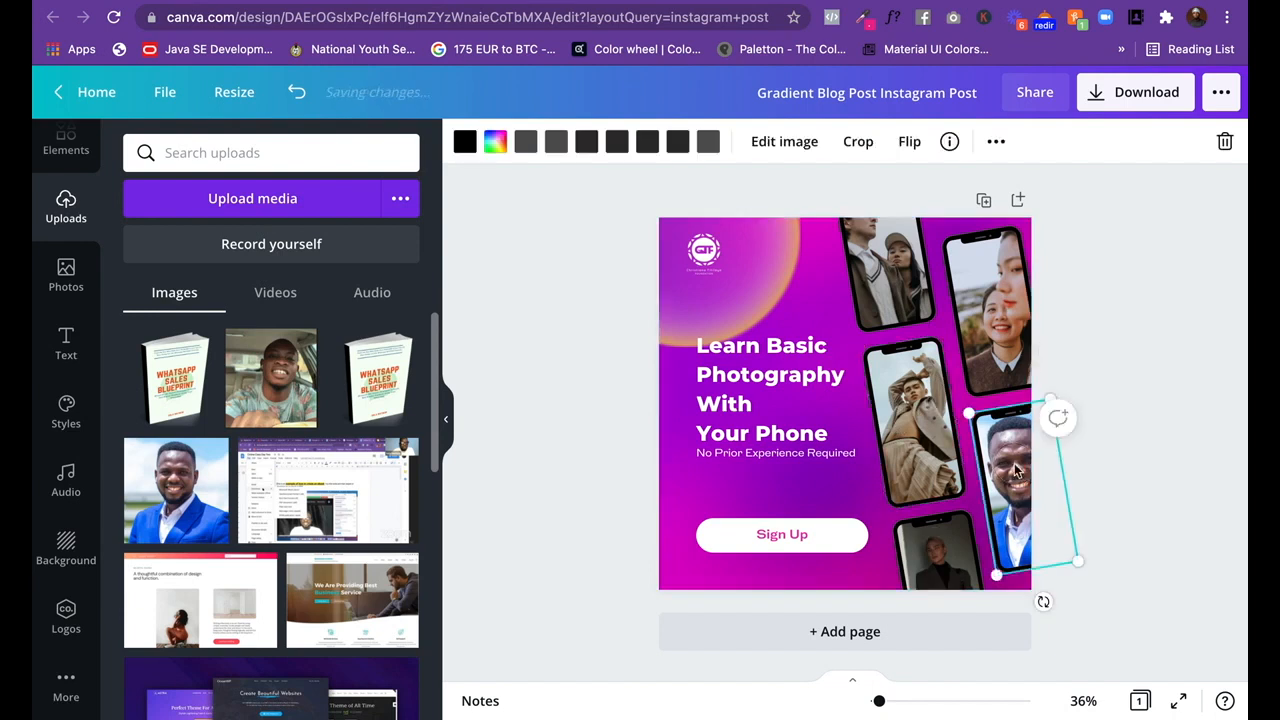
click(183, 487)
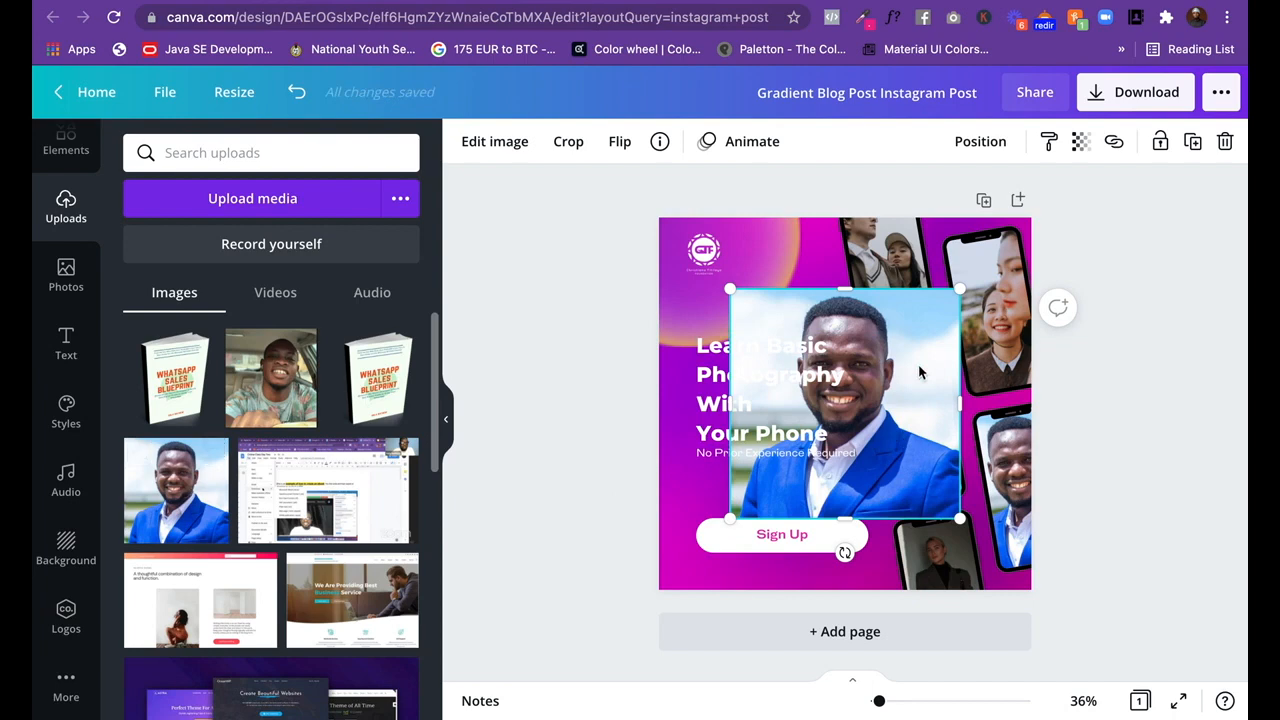
drag(914, 357, 938, 390)
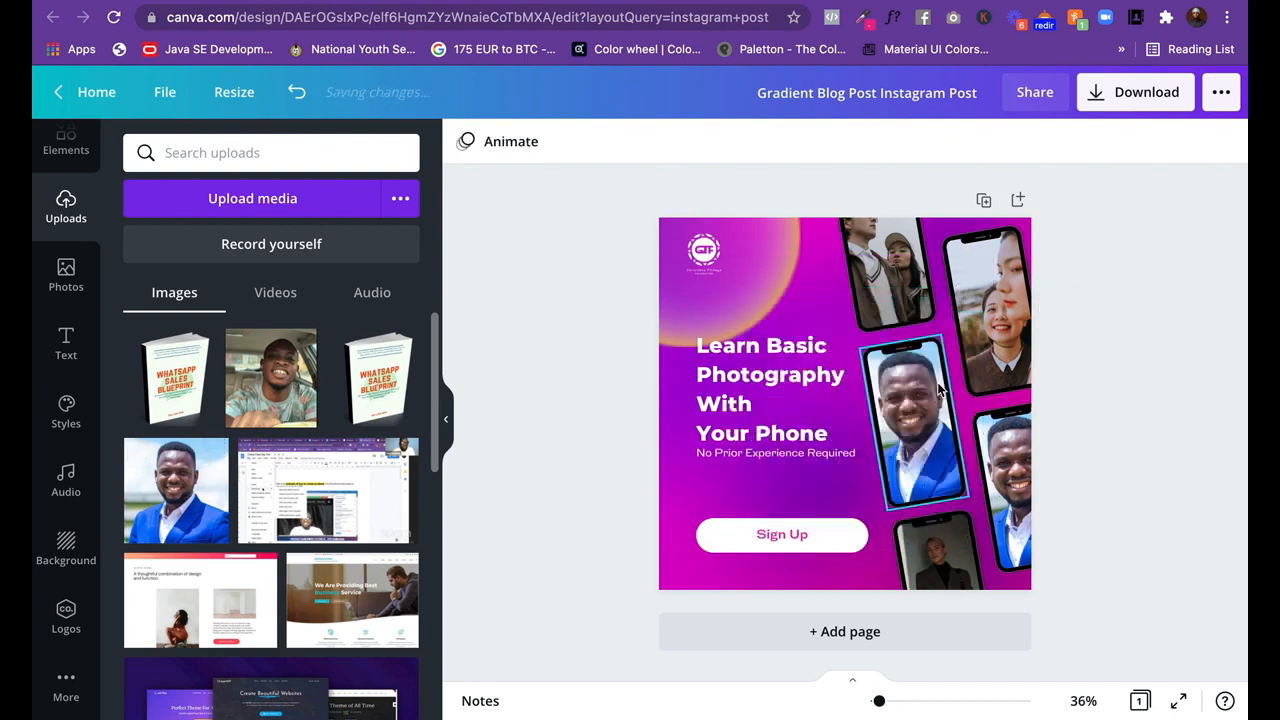
Search the stock photos for "brand:BAD_1zVjZ18 friends" to find a replacement for the lower-right phone's picture.
click(1020, 460)
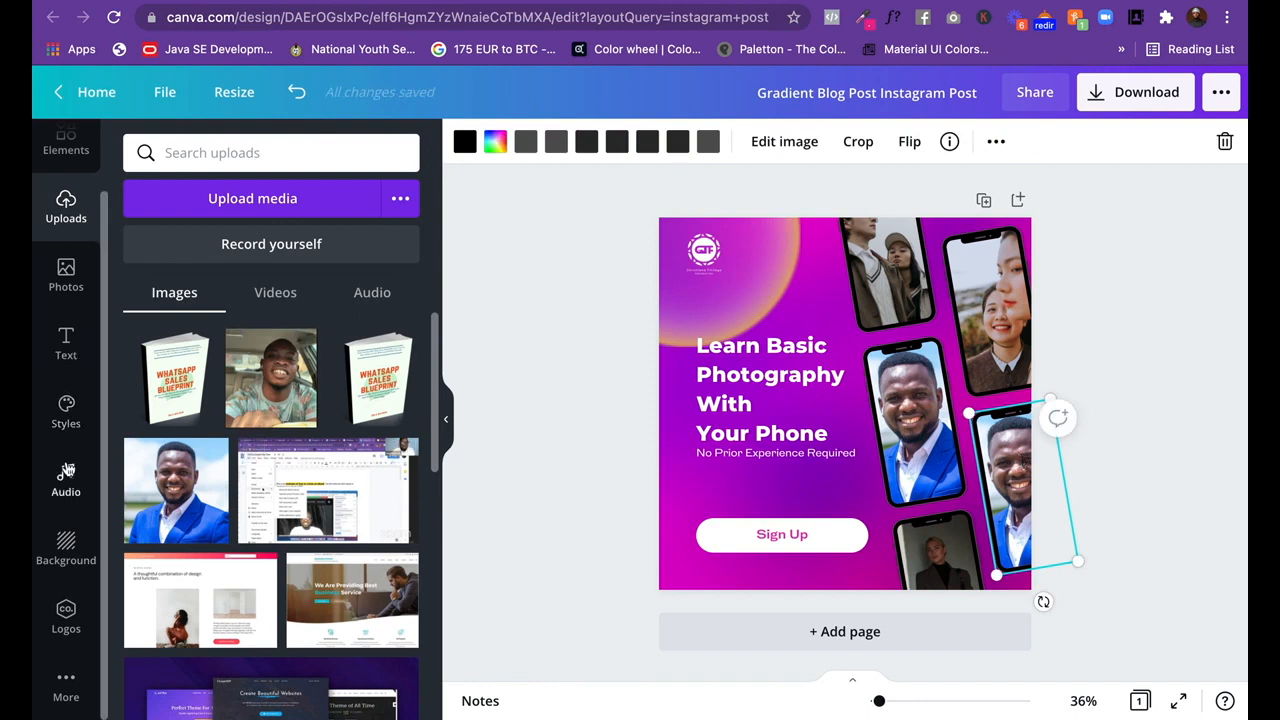
click(67, 288)
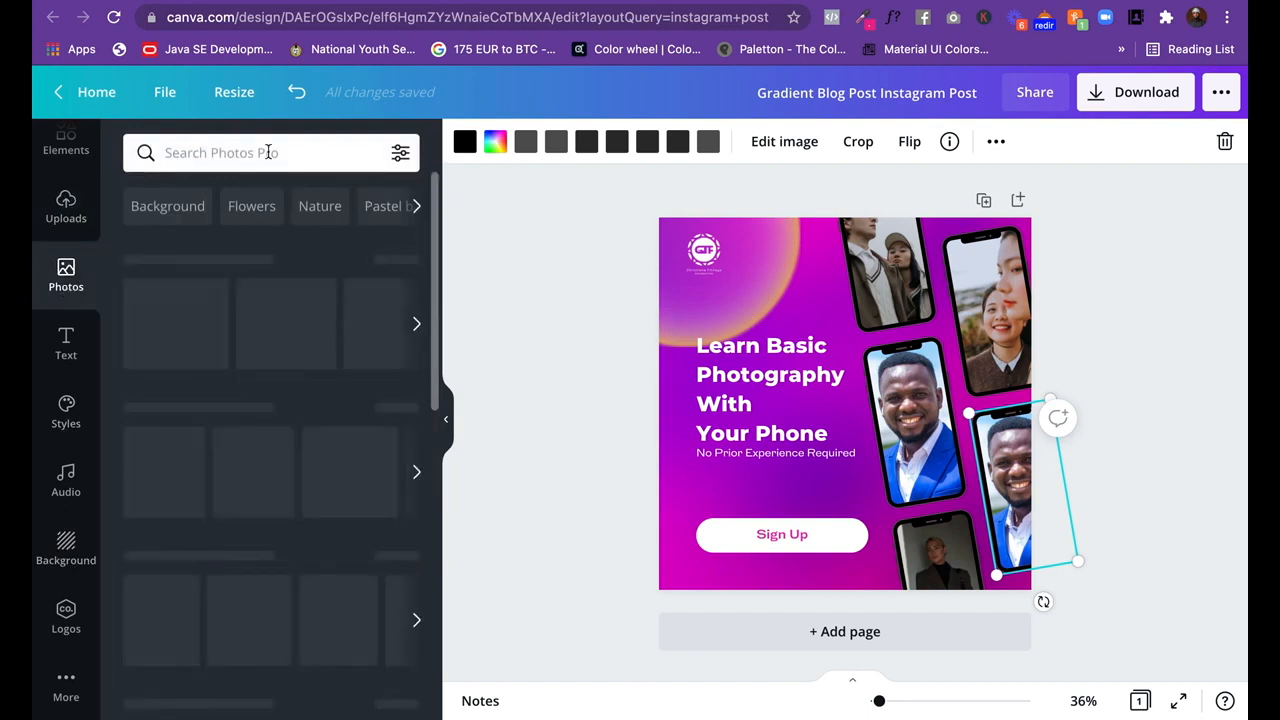
click(268, 152)
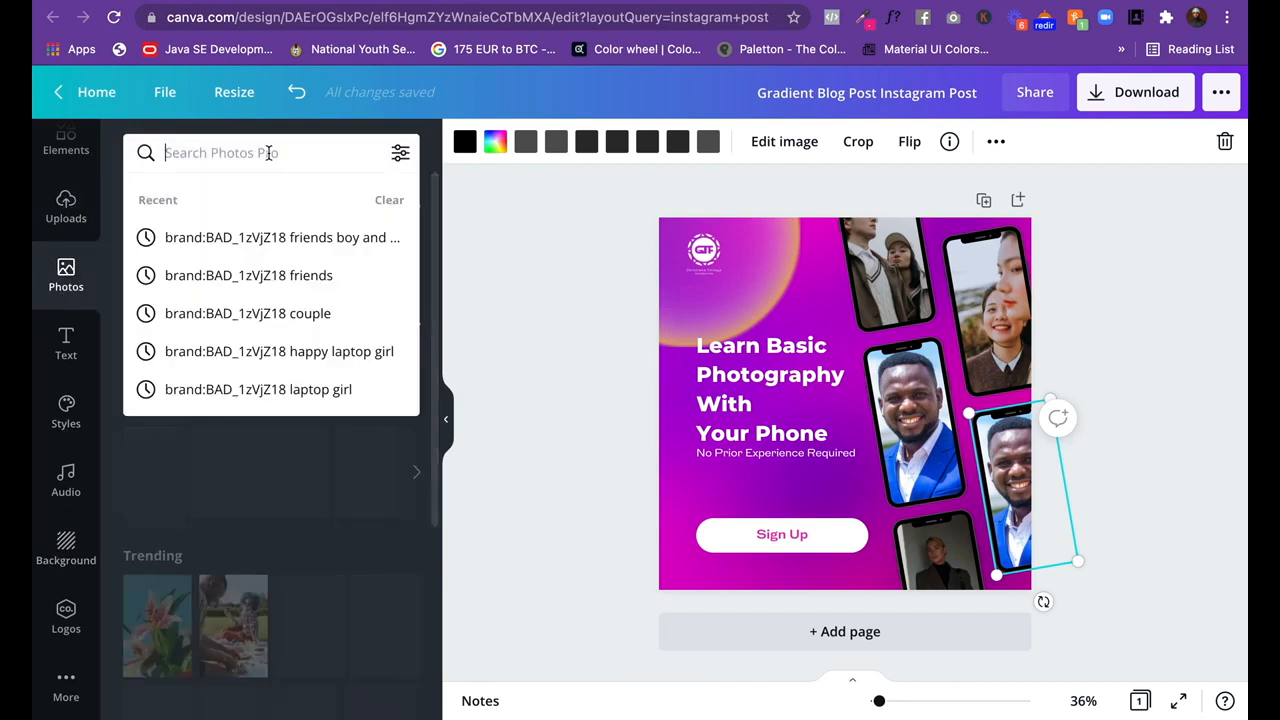
text(bra)
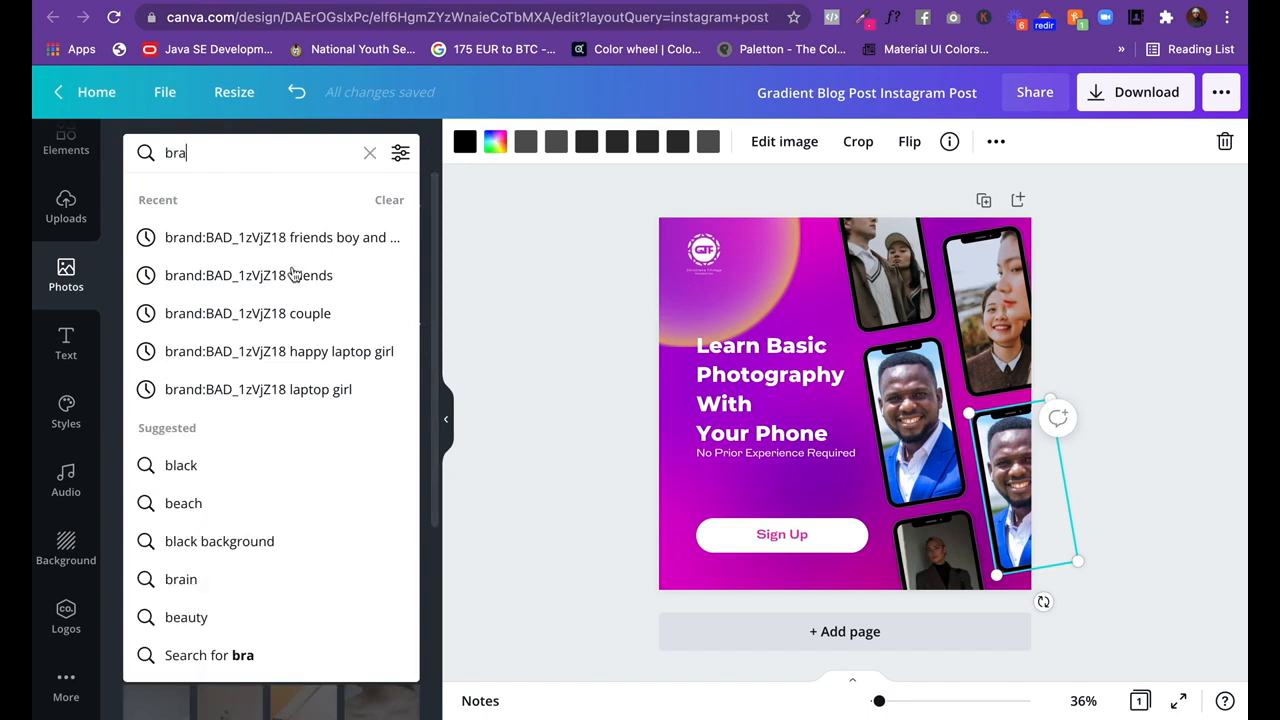
click(292, 274)
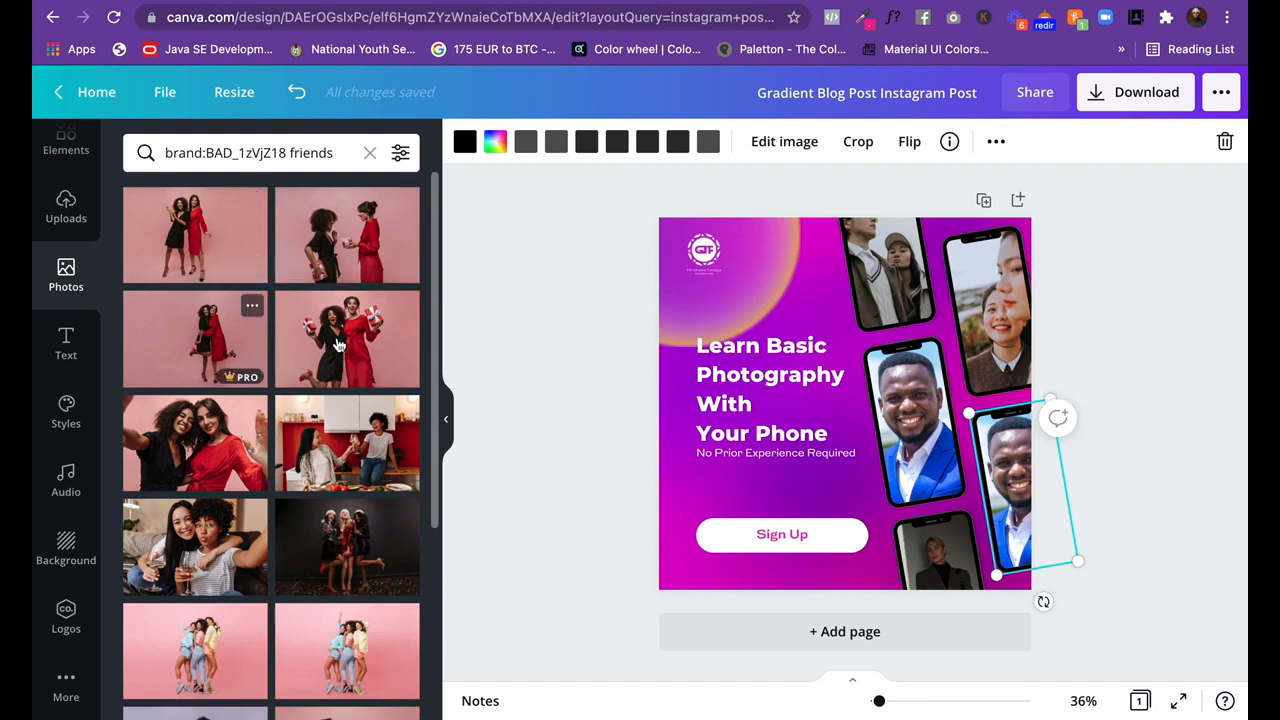
Add the selfie photo of two women in black and red and fit it into the lower-right phone frame.
click(189, 443)
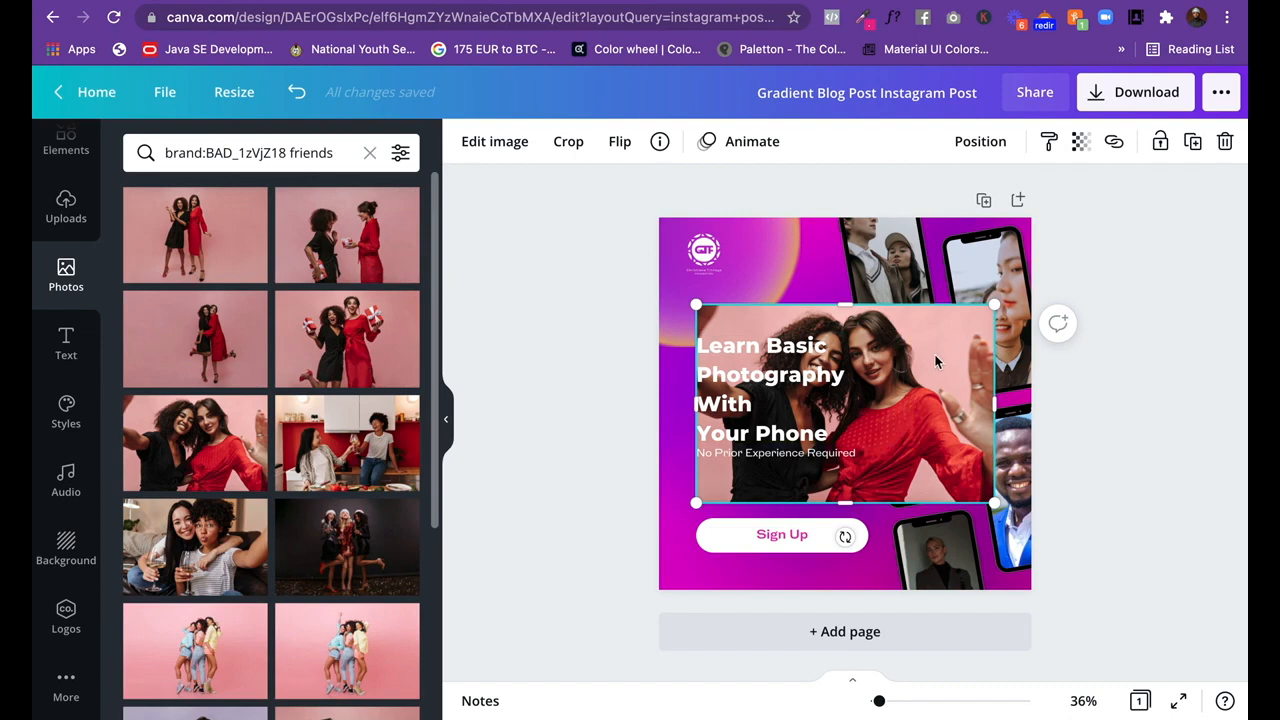
drag(931, 360, 1005, 454)
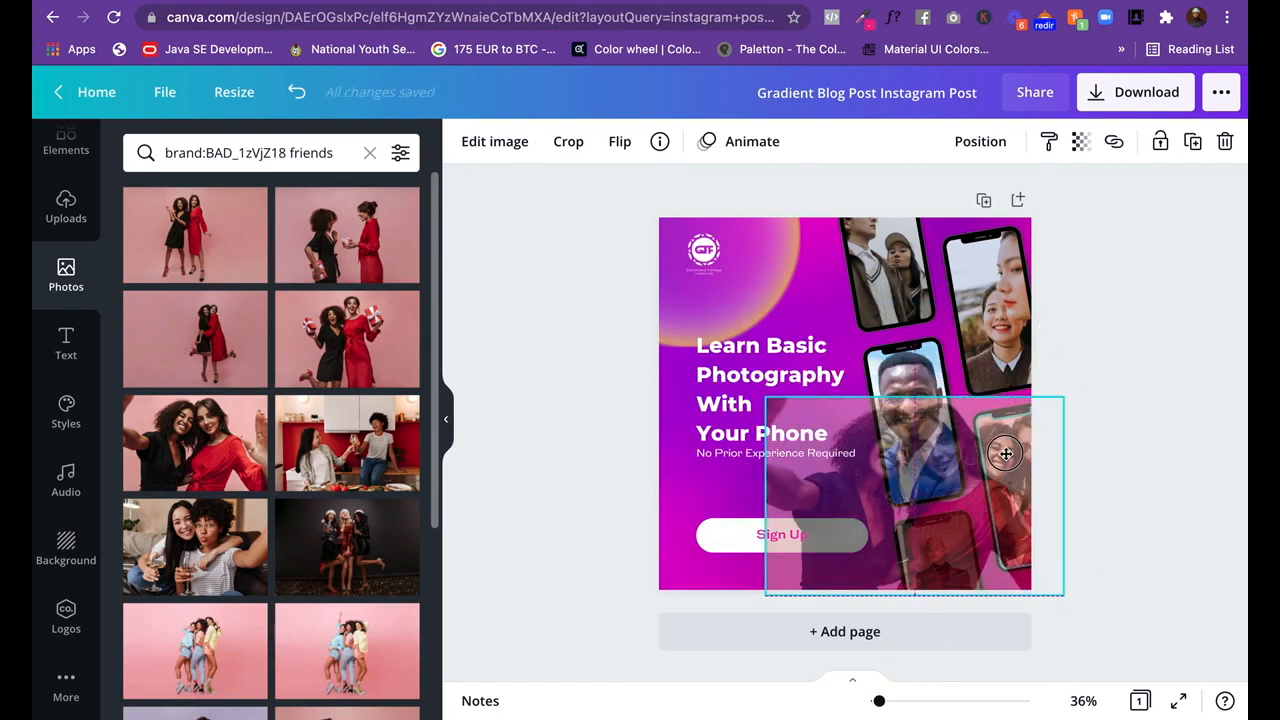
drag(1006, 454, 1006, 454)
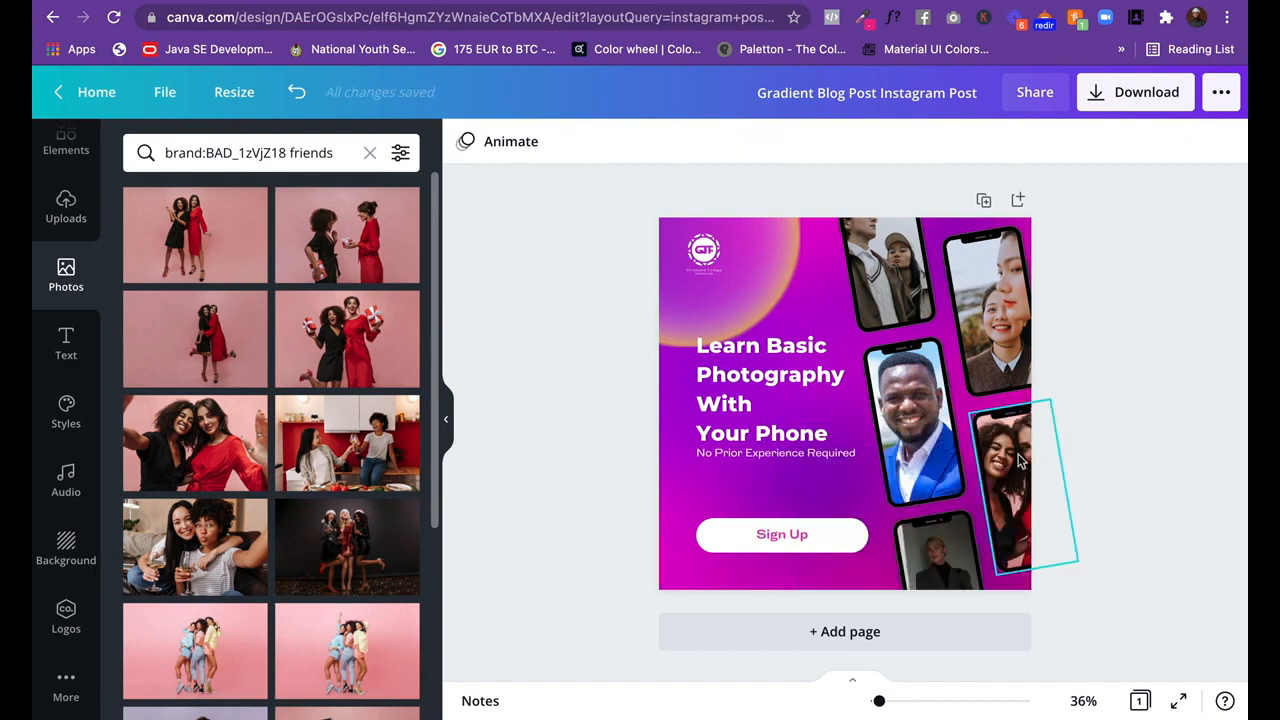
Reposition the two-women photo slightly inside the lower-right phone frame and apply the crop.
double_click(1020, 459)
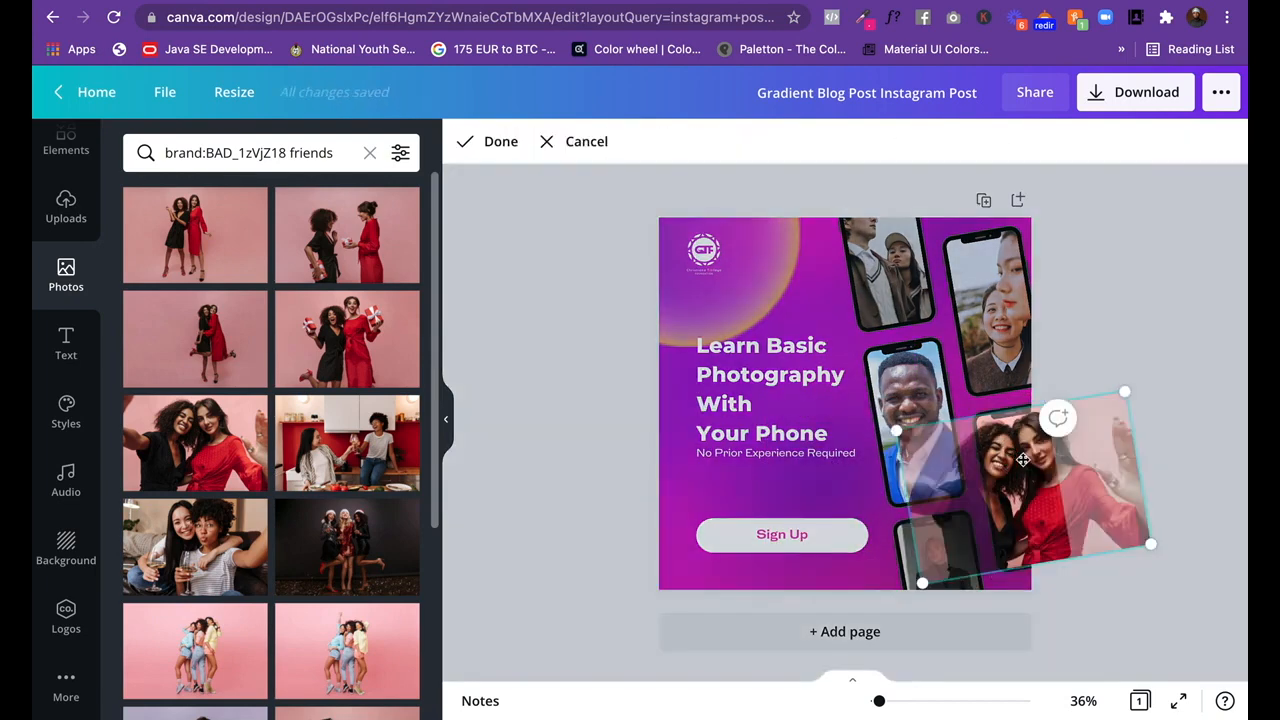
drag(1022, 459, 1016, 472)
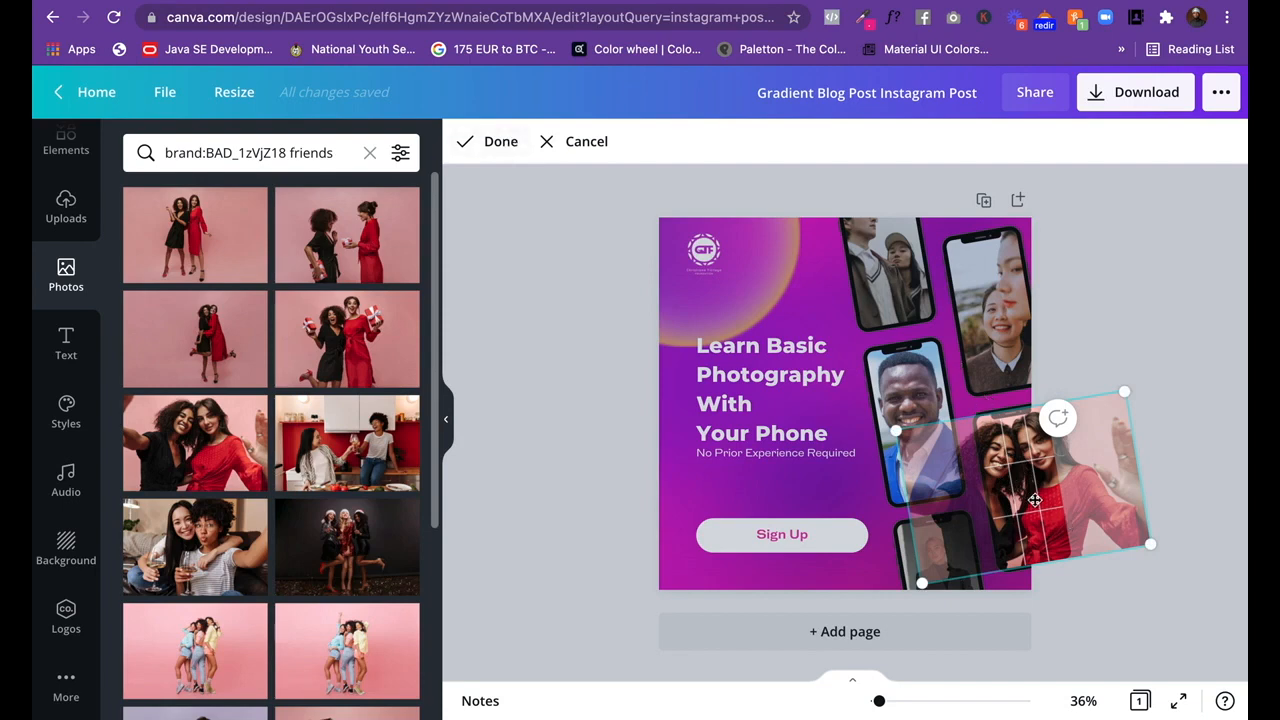
click(855, 491)
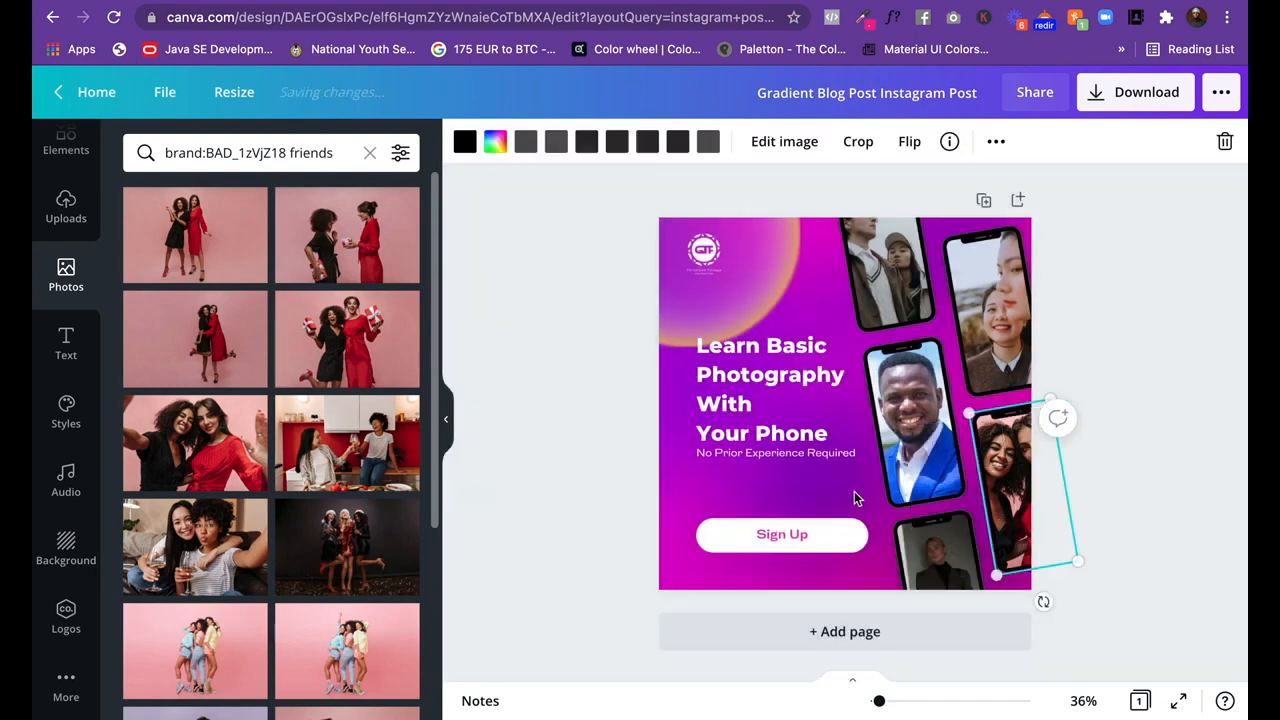
click(1096, 430)
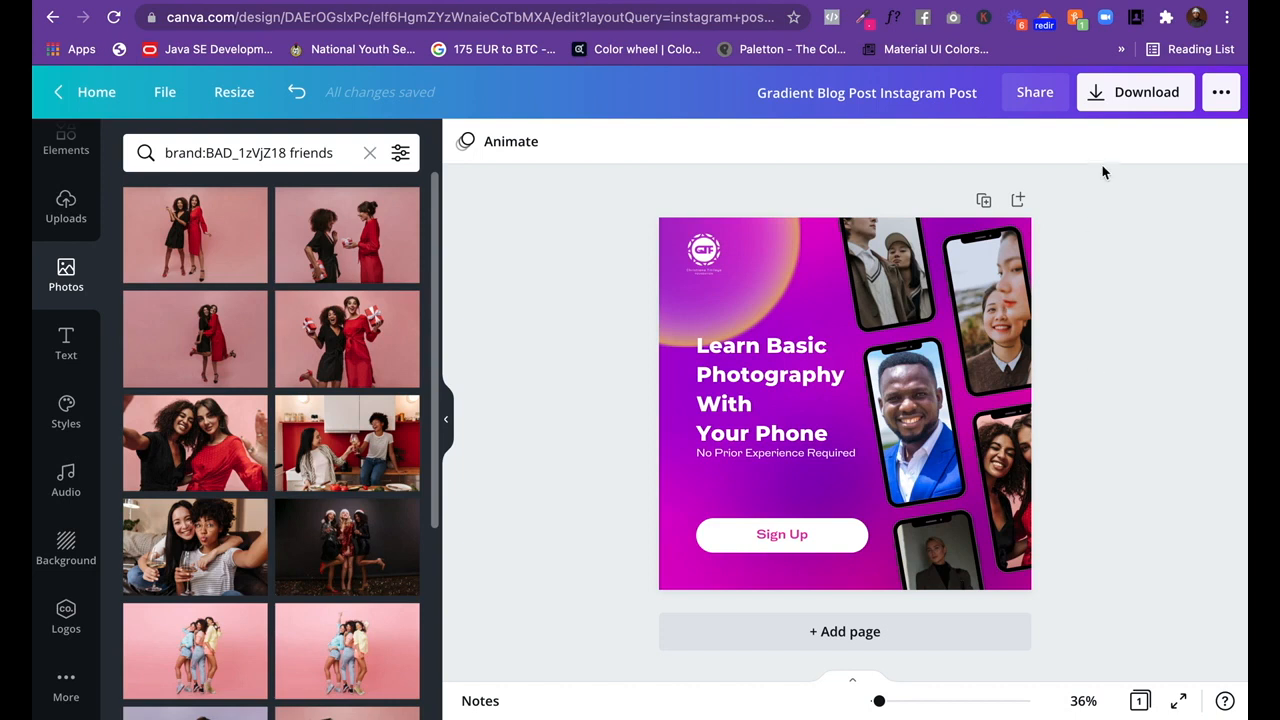
Download the design as a PNG and save it to the Desktop as "Gradient Blog Post Instagram Post", closing the download message.
click(1134, 100)
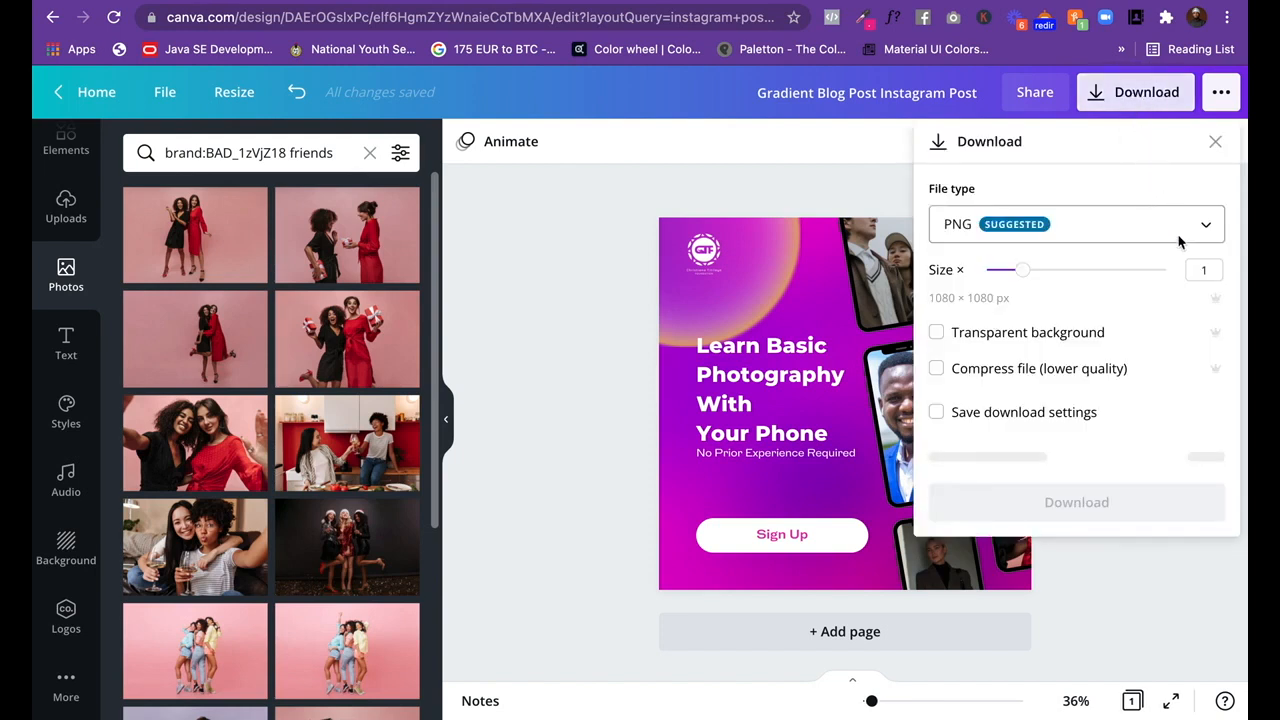
click(1188, 236)
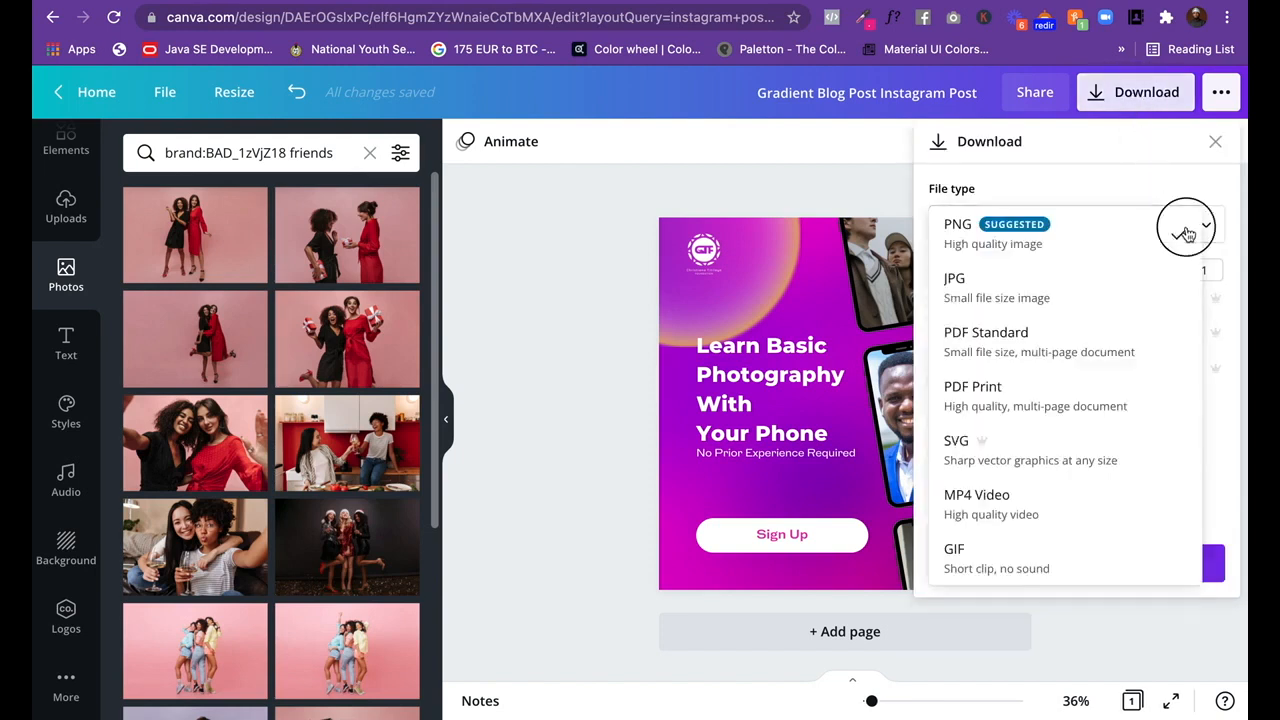
click(1138, 195)
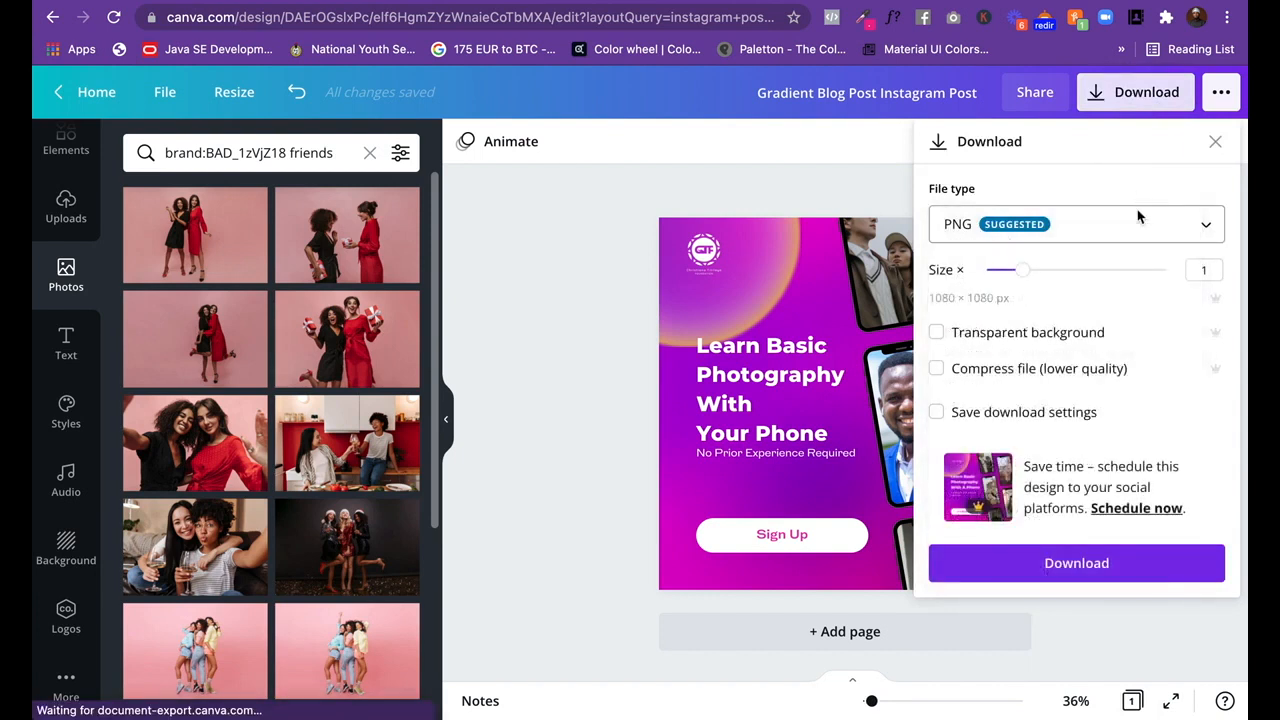
click(1081, 563)
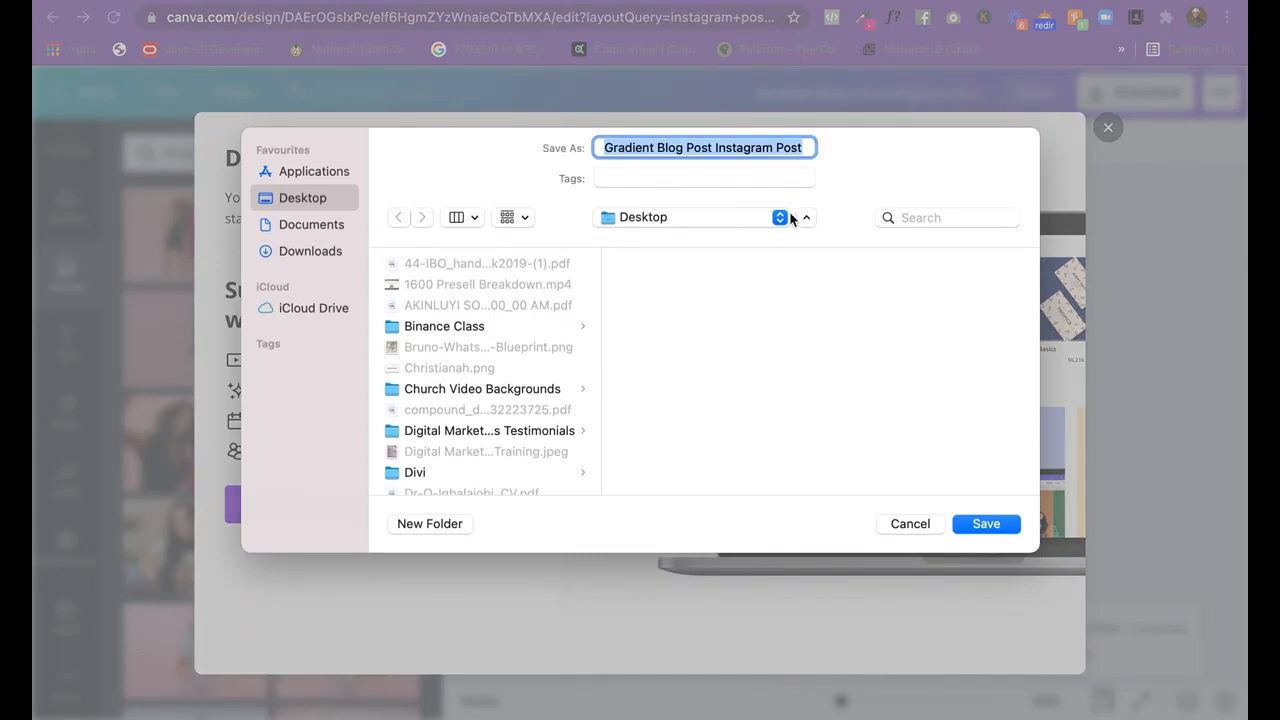
click(982, 523)
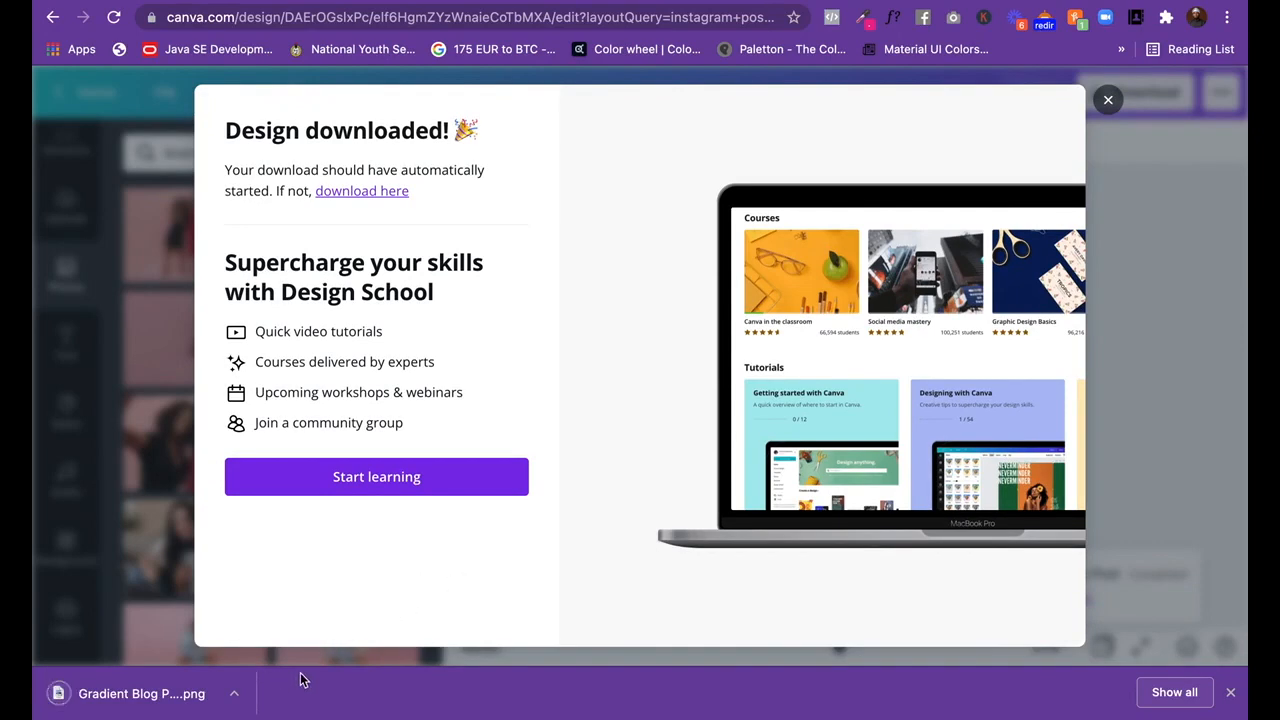
click(1108, 102)
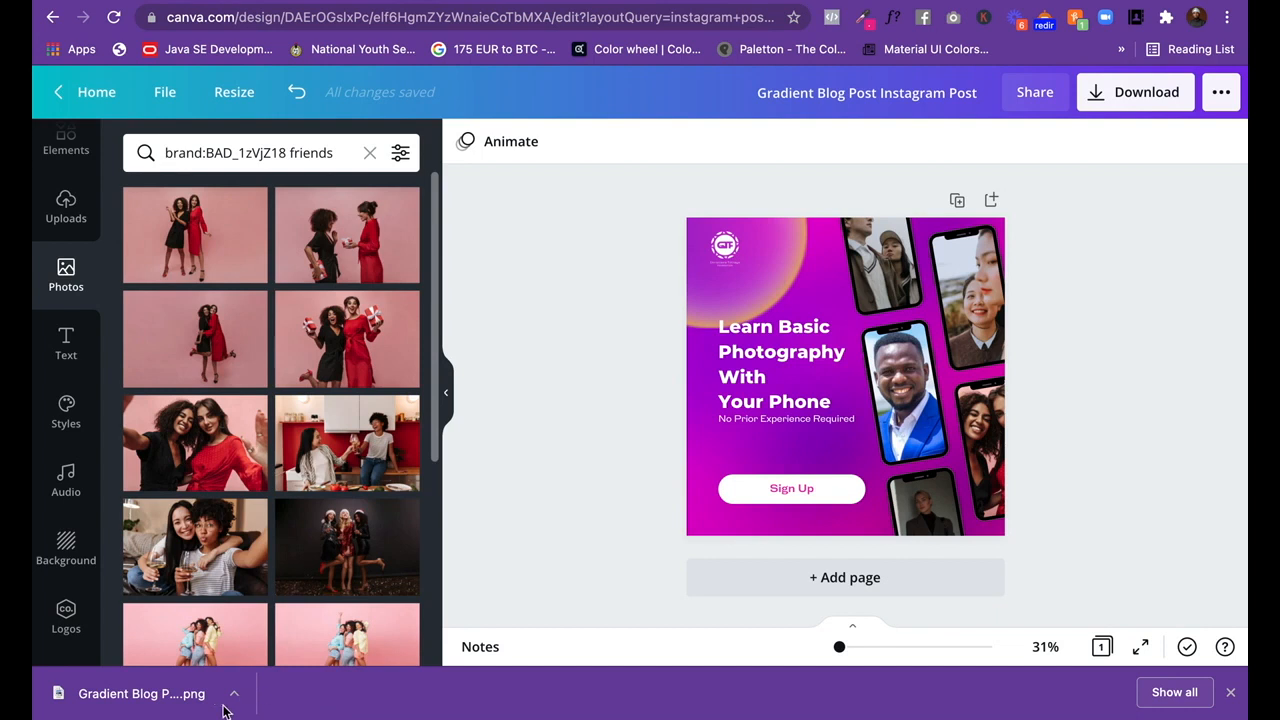
Open the downloaded PNG from the browser and view it in full screen, returning to the normal window size after checking it.
click(234, 693)
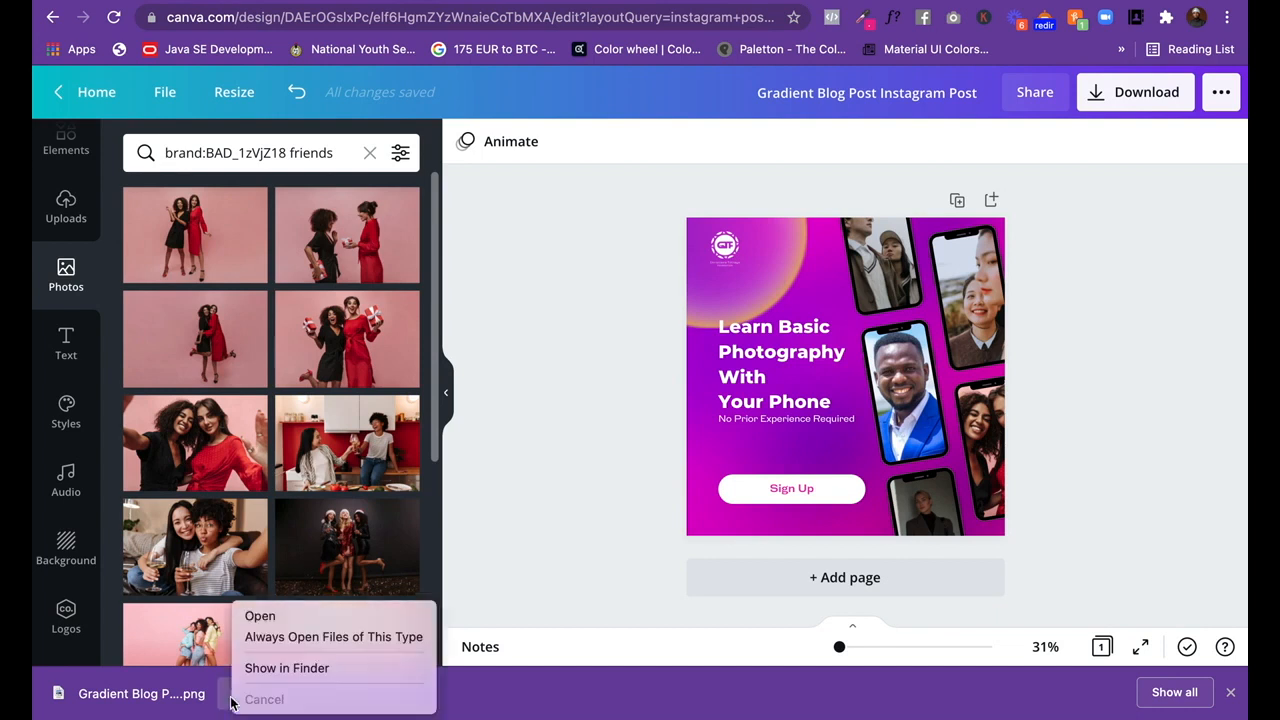
click(264, 616)
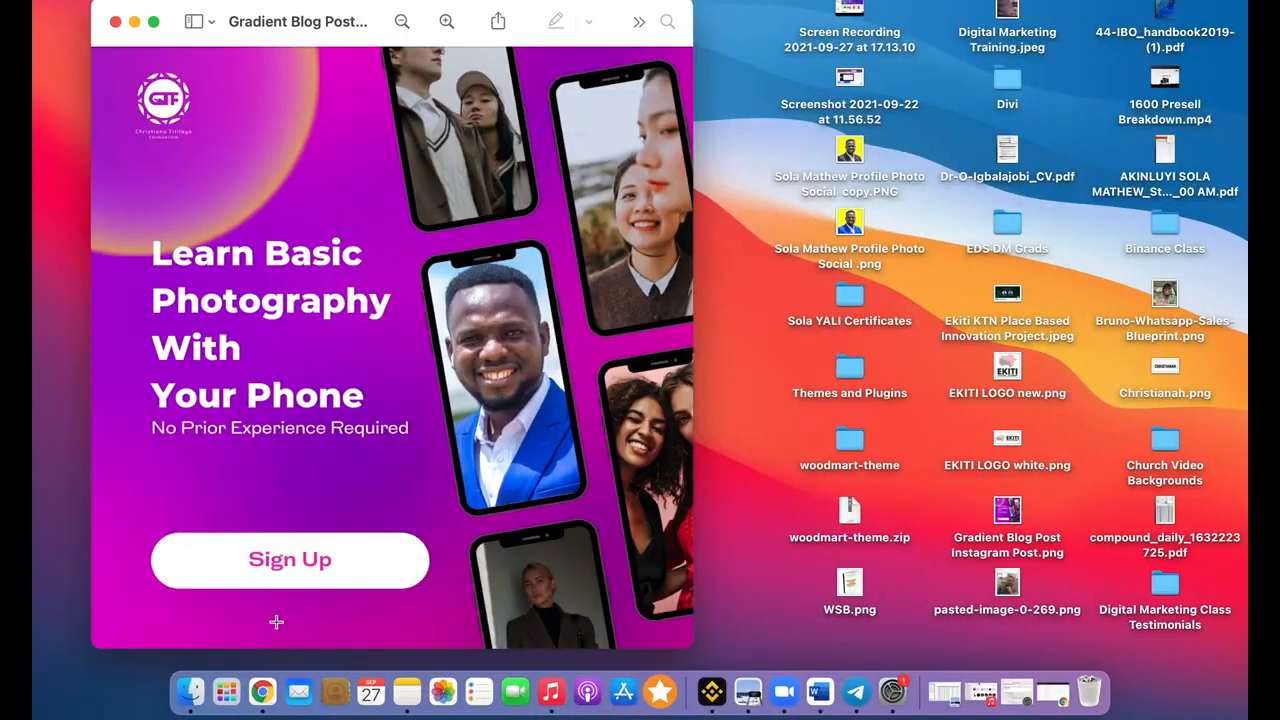
click(153, 22)
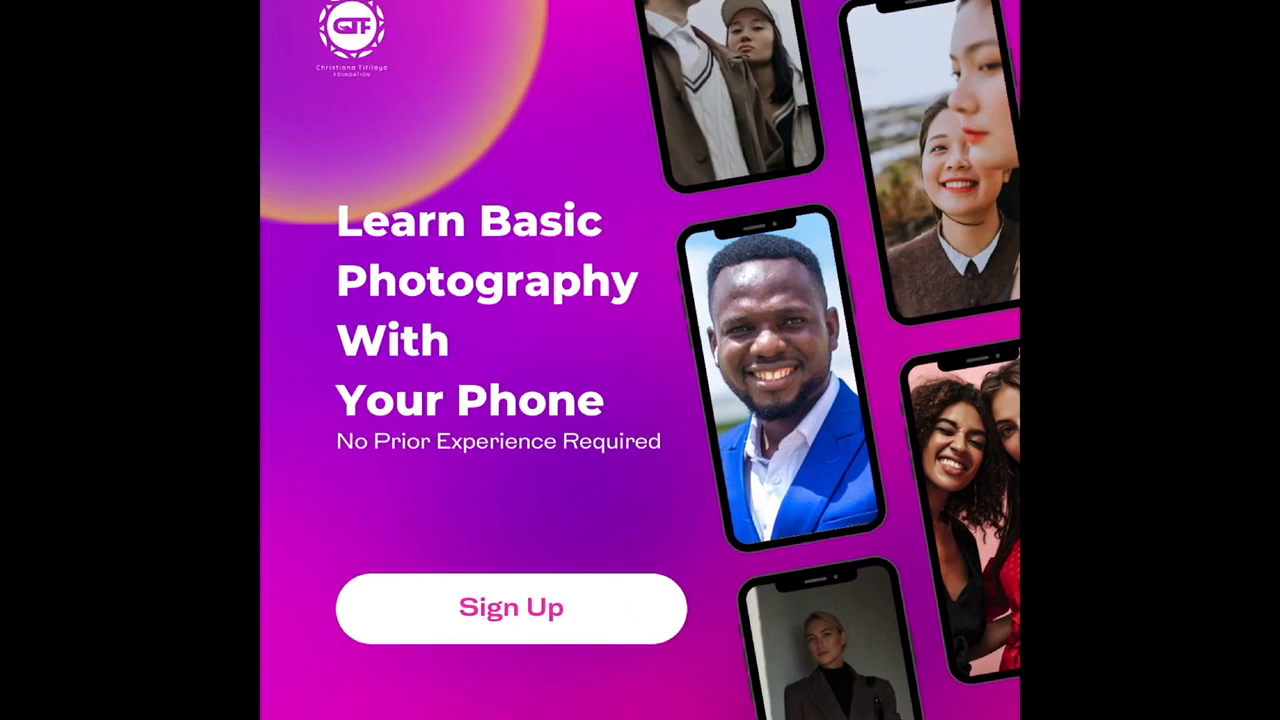
mouse_move(568, 1)
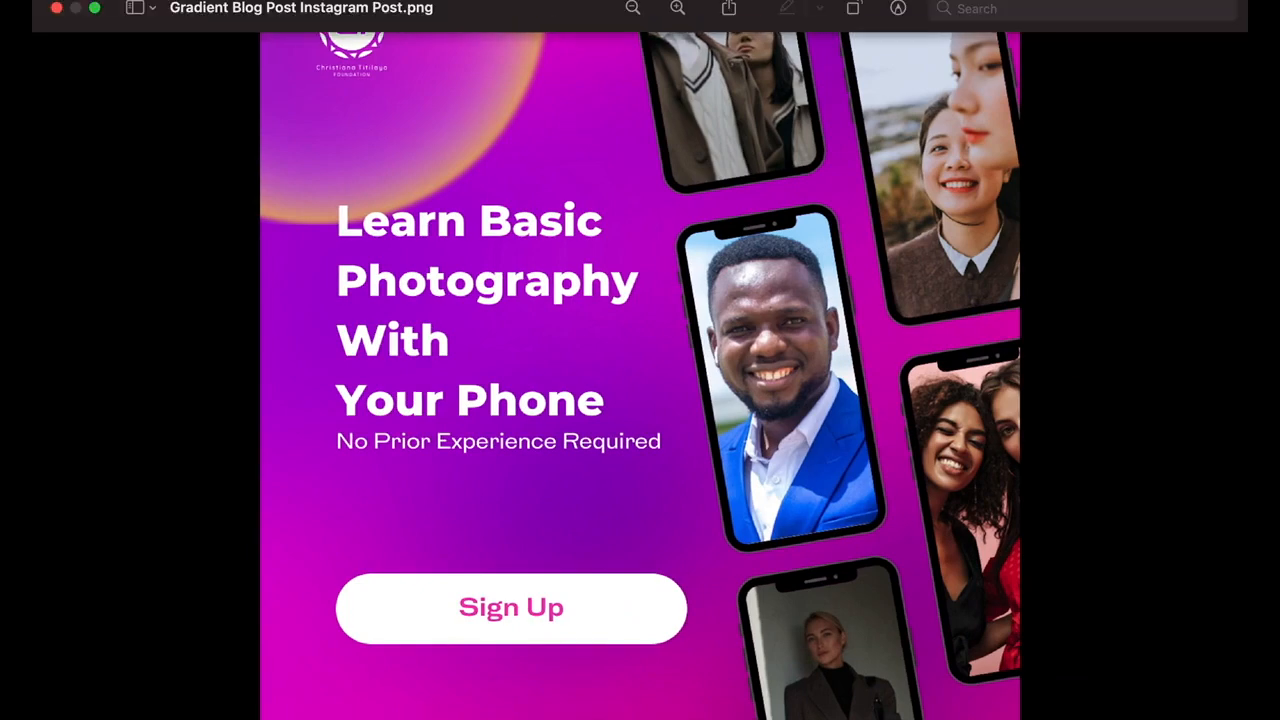
click(95, 8)
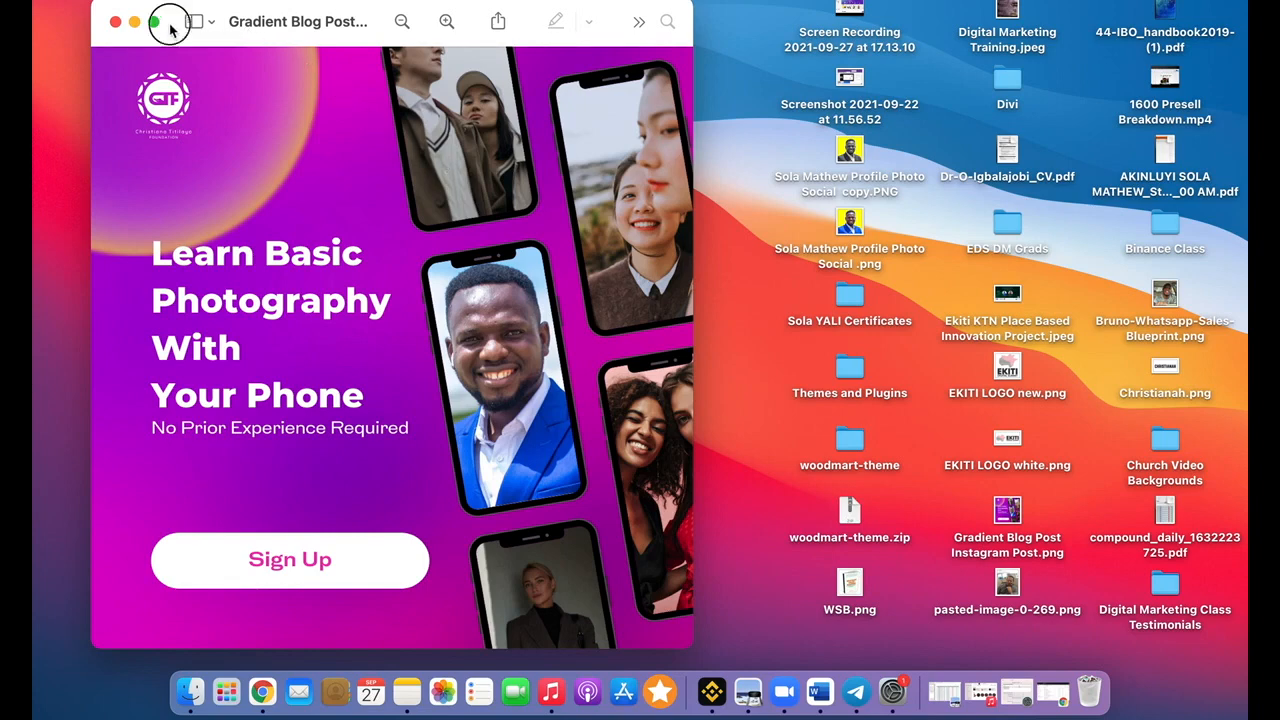
Move the image preview window aside on the desktop and switch back to the Canva design in Chrome.
drag(163, 20, 570, 82)
drag(569, 38, 698, 39)
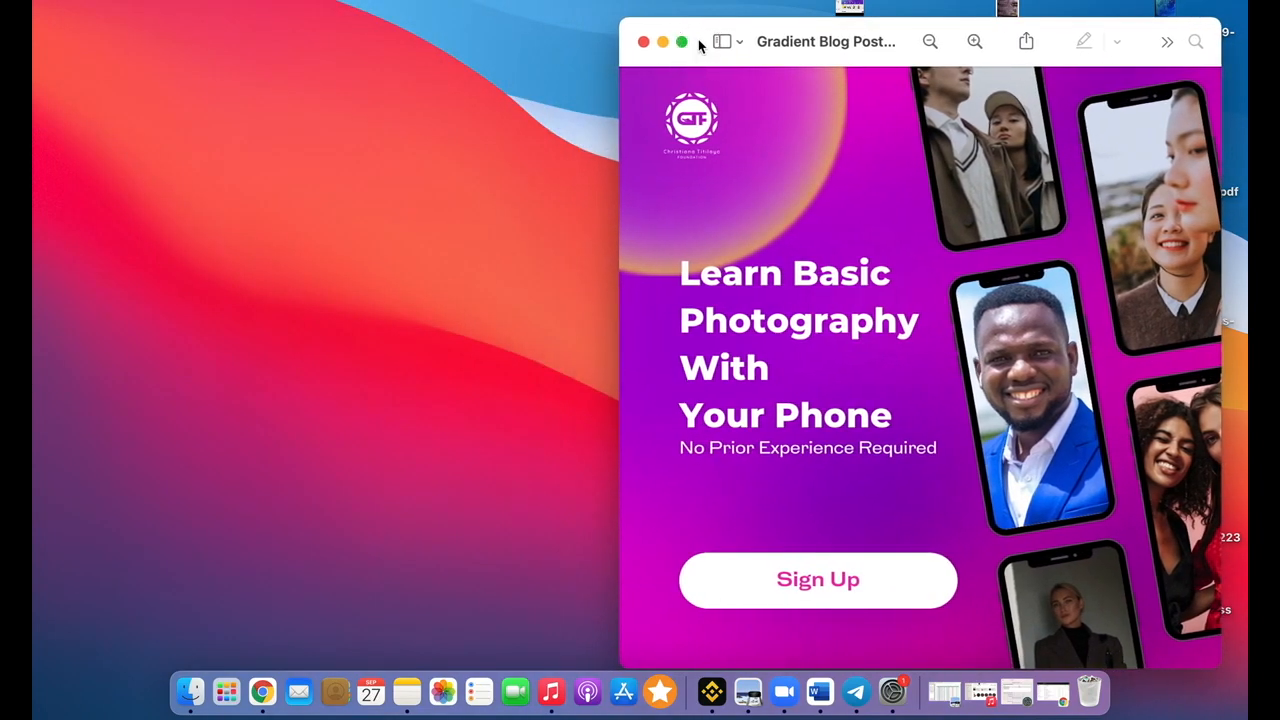
drag(908, 51, 878, 11)
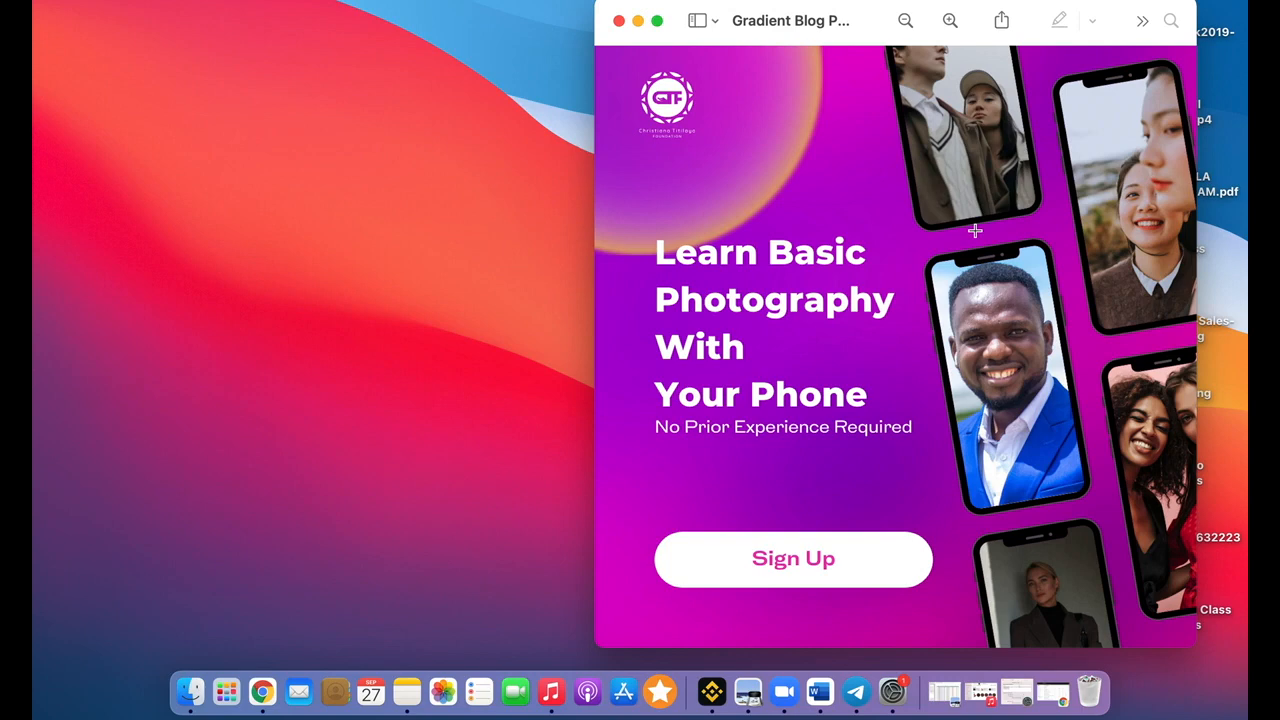
click(256, 700)
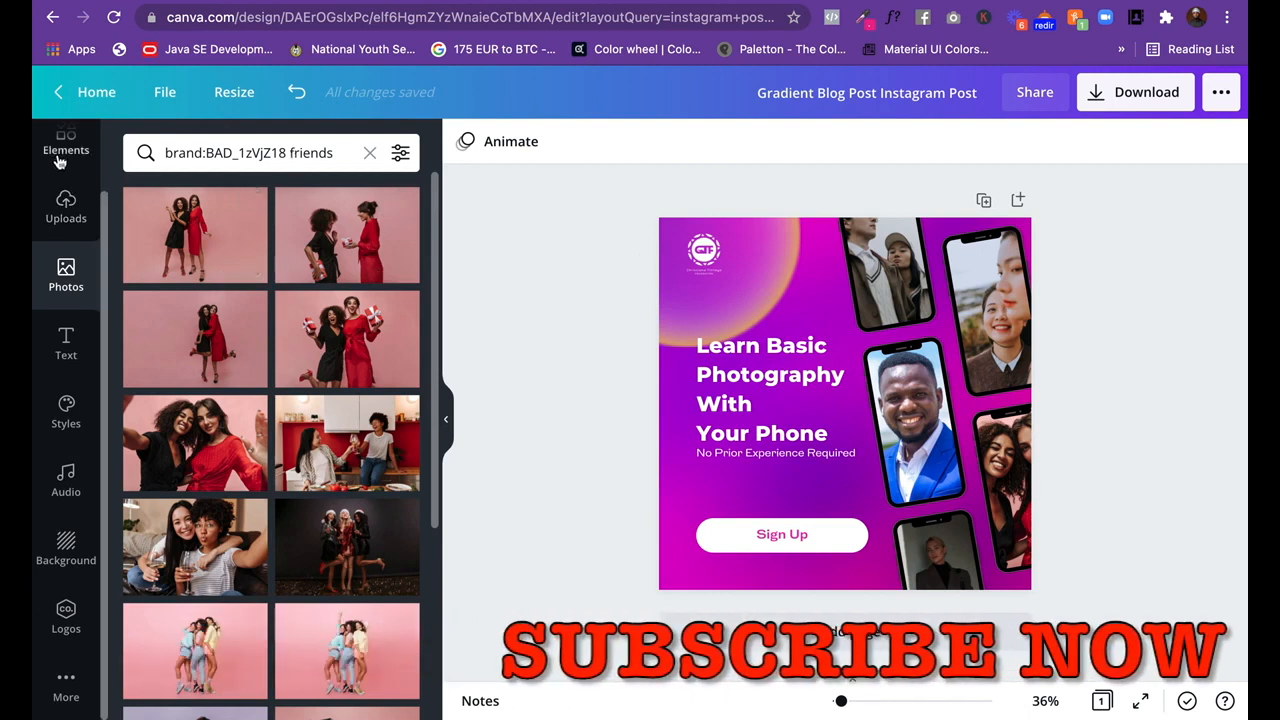
scroll(58, 160, up, 2)
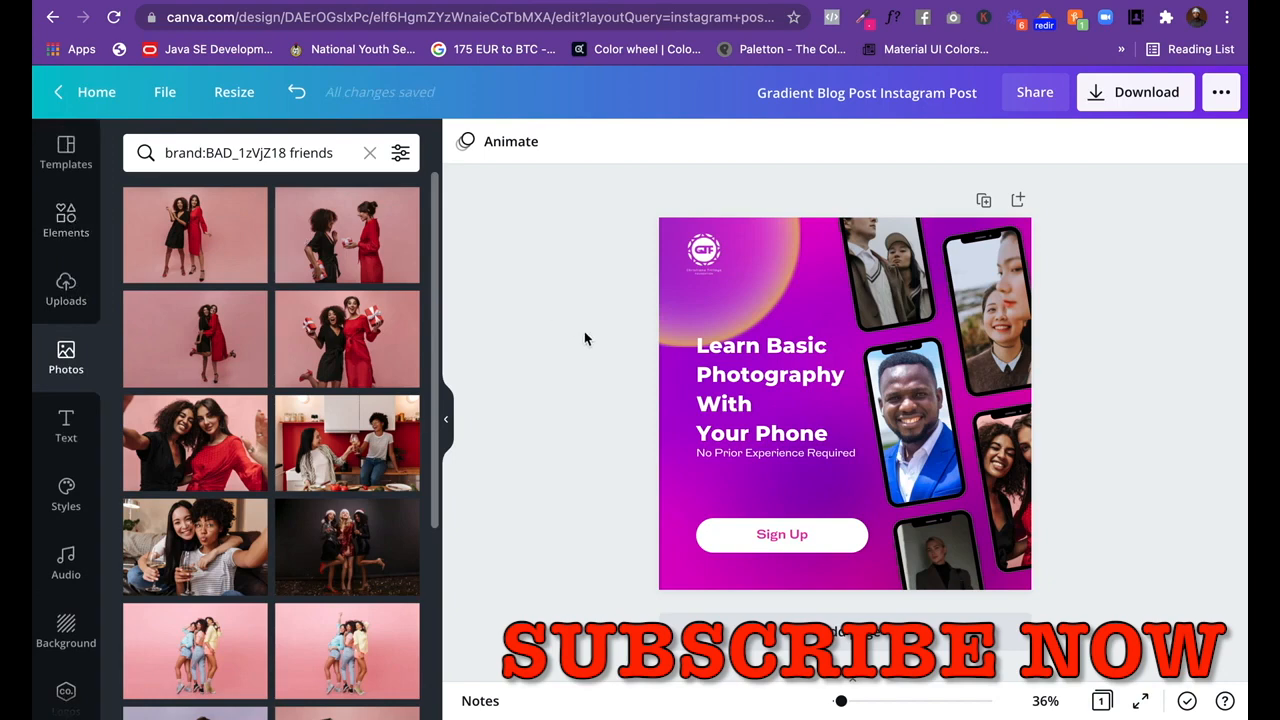